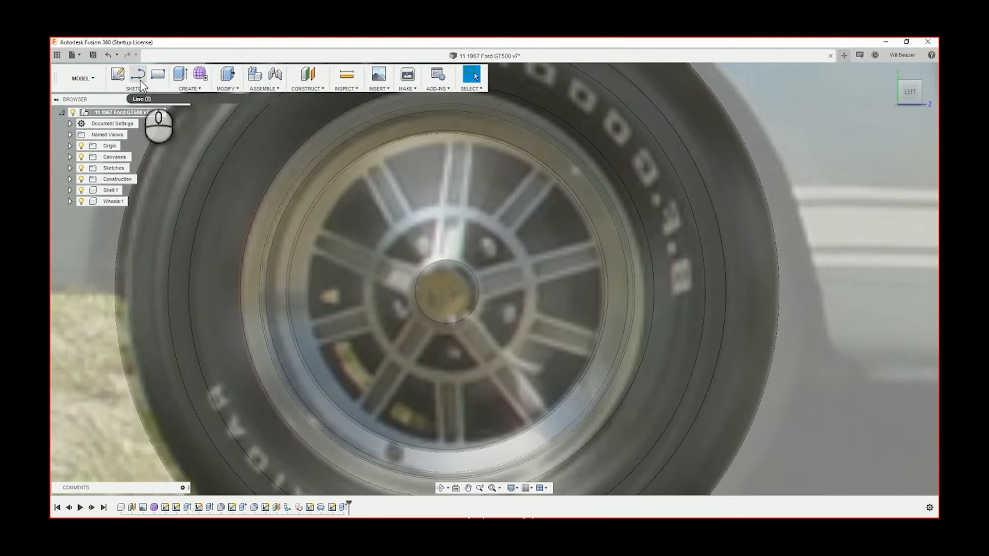
Start a sketch on the flat circular hub face at the wheel's centre, hiding the Shell component to reach it
{"action": "left_click", "coordinate": [118, 75]}
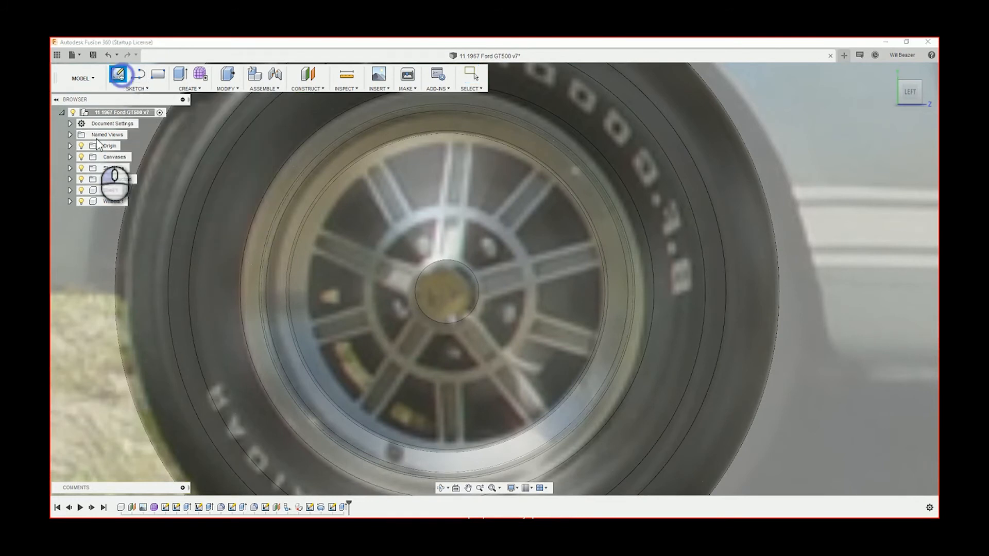
{"action": "left_click", "coordinate": [70, 190]}
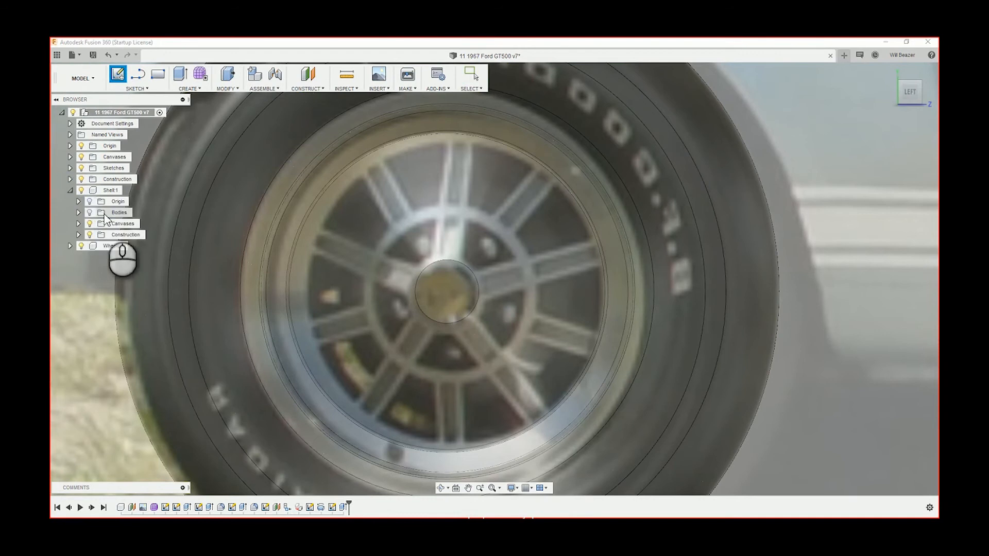
{"action": "left_click", "coordinate": [89, 213]}
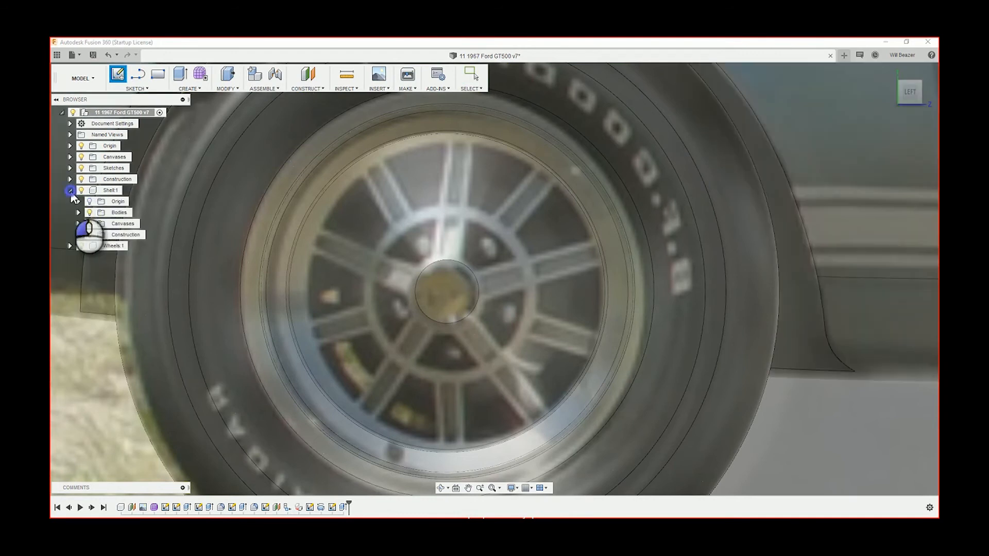
{"action": "left_click", "coordinate": [70, 190]}
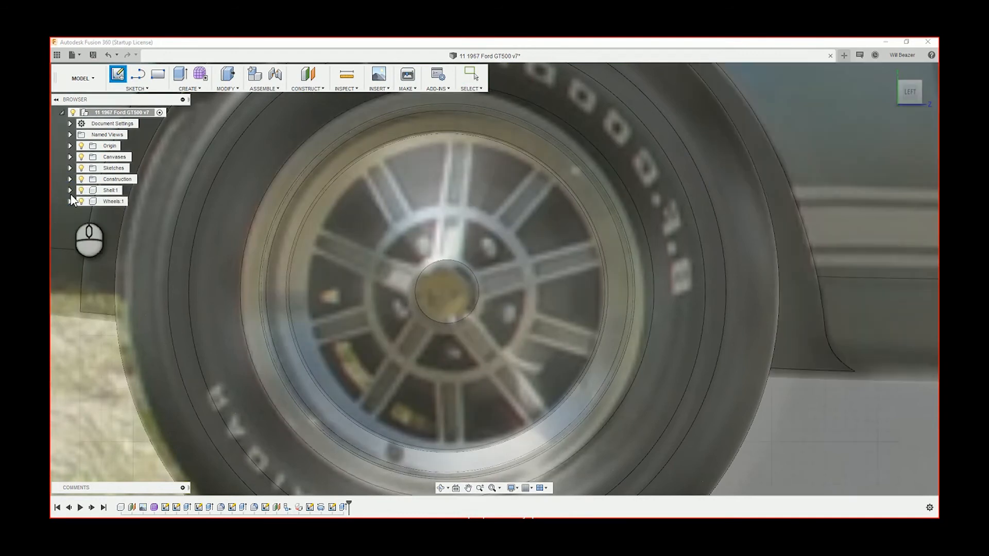
{"action": "left_click", "coordinate": [81, 190]}
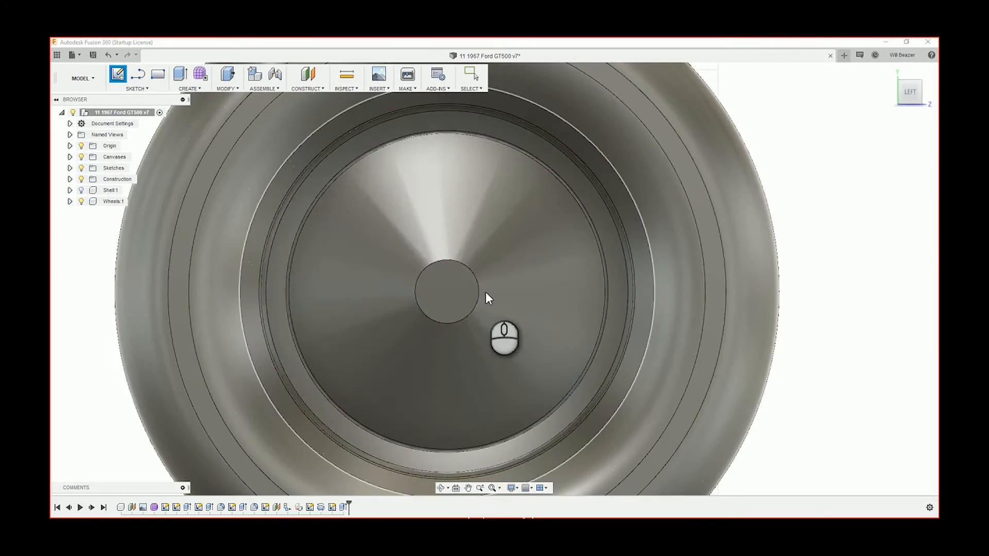
{"action": "left_click", "coordinate": [457, 271]}
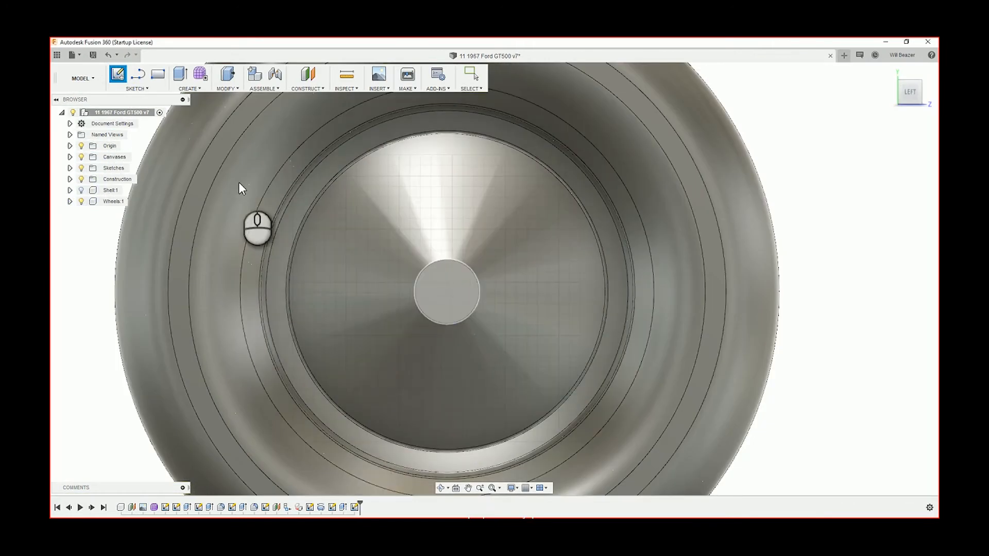
{"action": "left_click", "coordinate": [435, 296]}
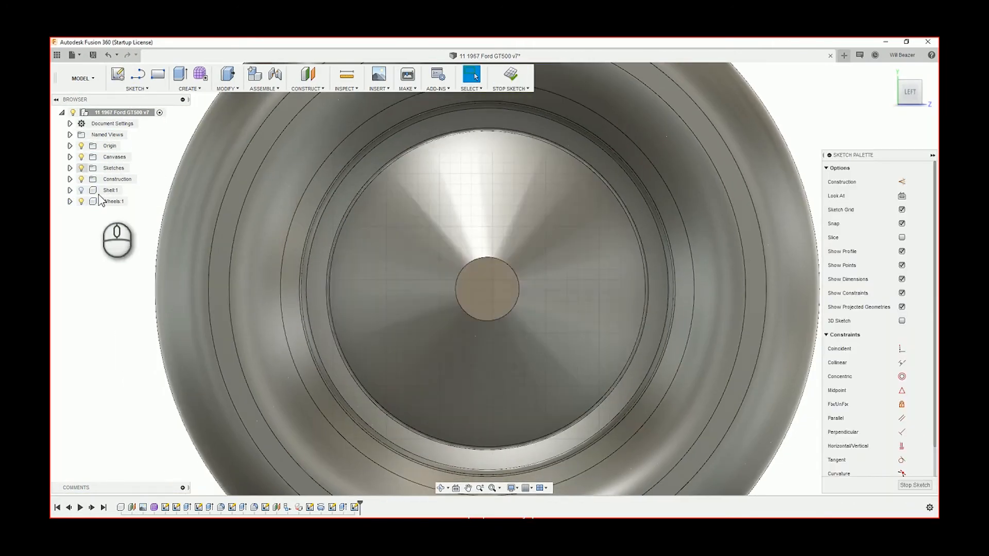
Show the Shell component again with its bodies hidden so the wheel's reference photo can be traced
{"action": "left_click", "coordinate": [81, 190]}
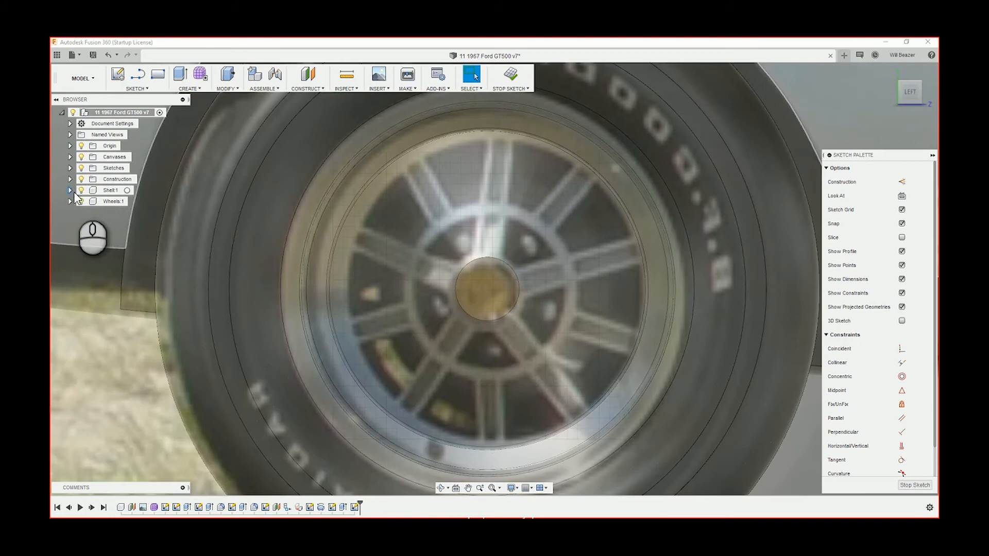
{"action": "left_click", "coordinate": [70, 190]}
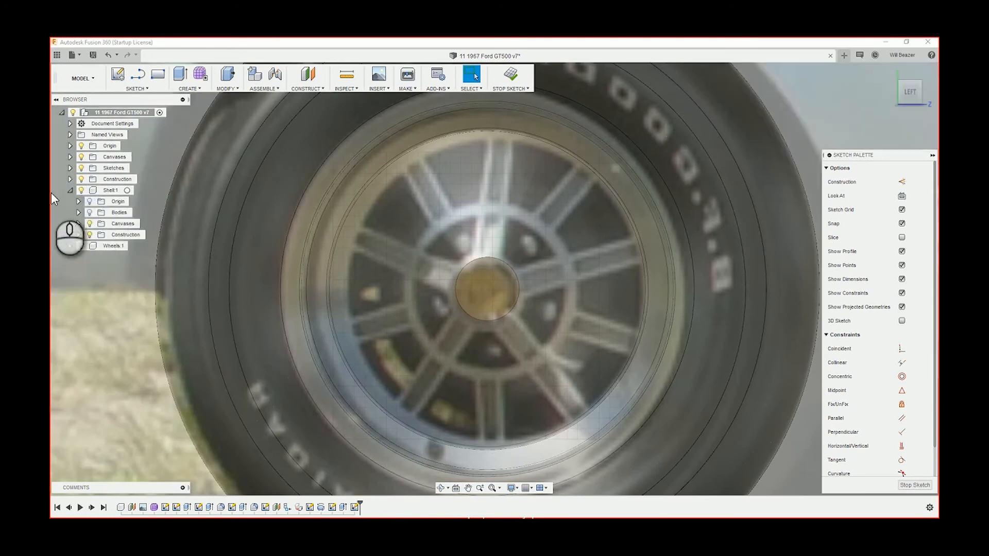
{"action": "left_click", "coordinate": [70, 190]}
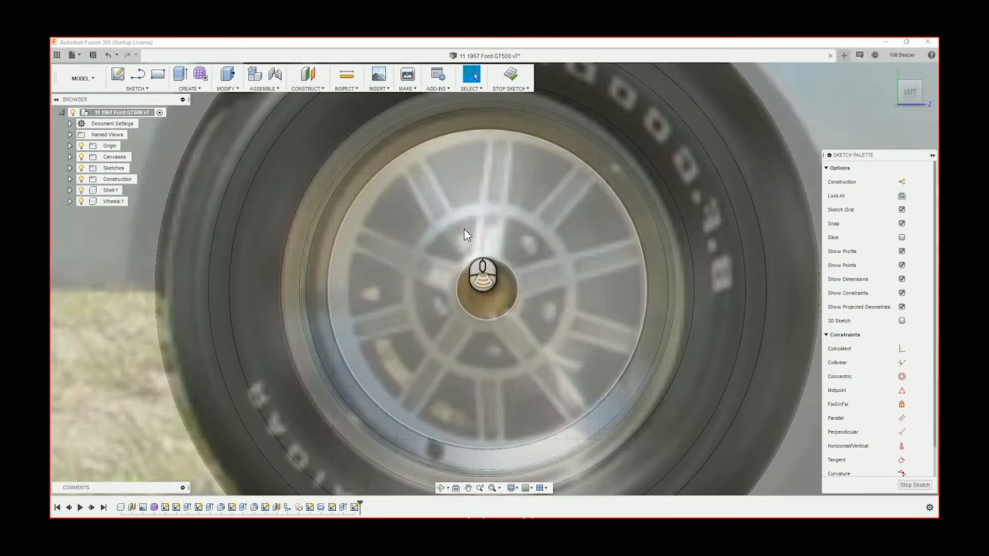
Draw a short vertical construction line from the bottom of the hub circle down to the top edge of the triangular wheel opening
{"action": "scroll", "coordinate": [464, 230], "scroll_direction": "up", "scroll_amount": 5}
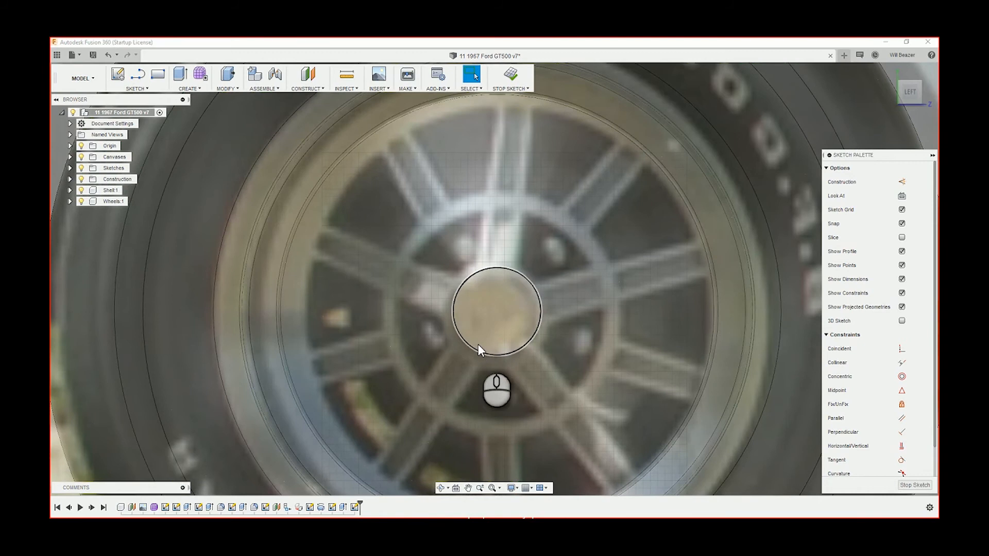
{"action": "key", "text": "x"}
{"action": "key", "text": "l"}
{"action": "scroll", "coordinate": [510, 377], "scroll_direction": "up", "scroll_amount": 2}
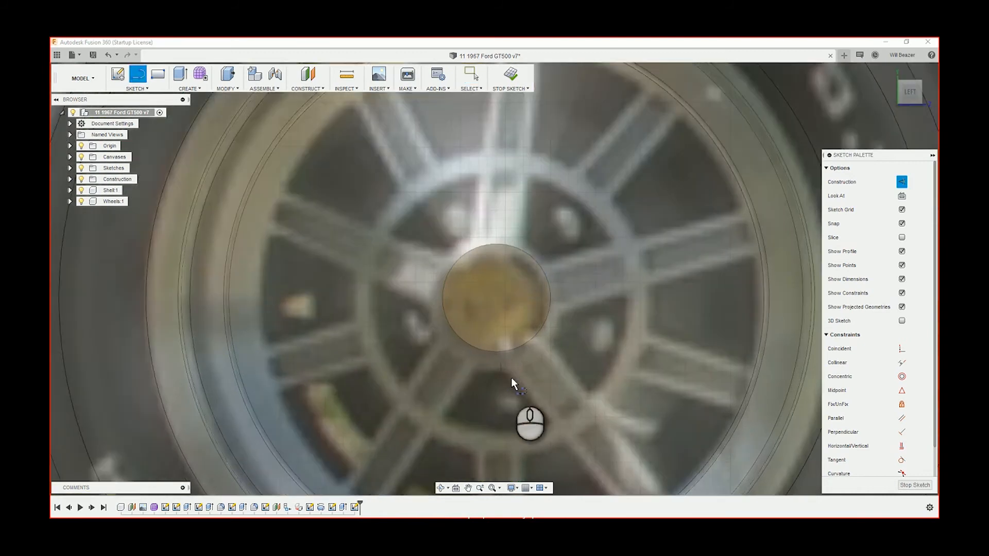
{"action": "middle_click_drag", "start_coordinate": [517, 375], "coordinate": [517, 244]}
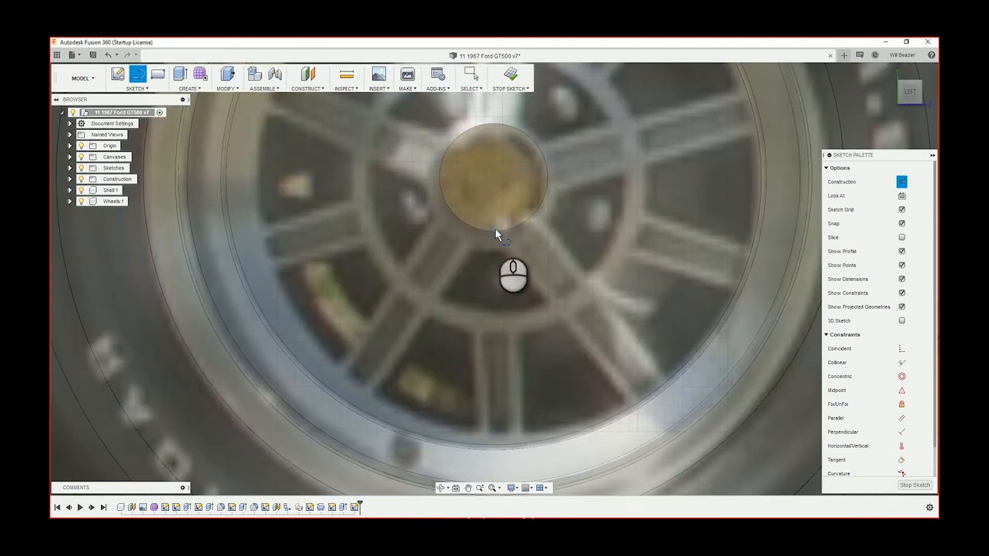
{"action": "left_click", "coordinate": [495, 230]}
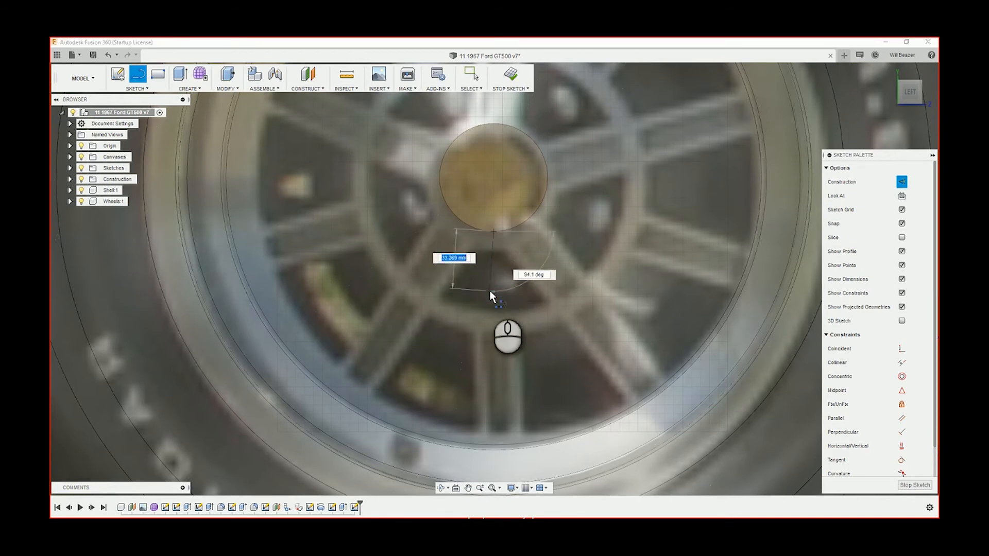
{"action": "left_click", "coordinate": [493, 251]}
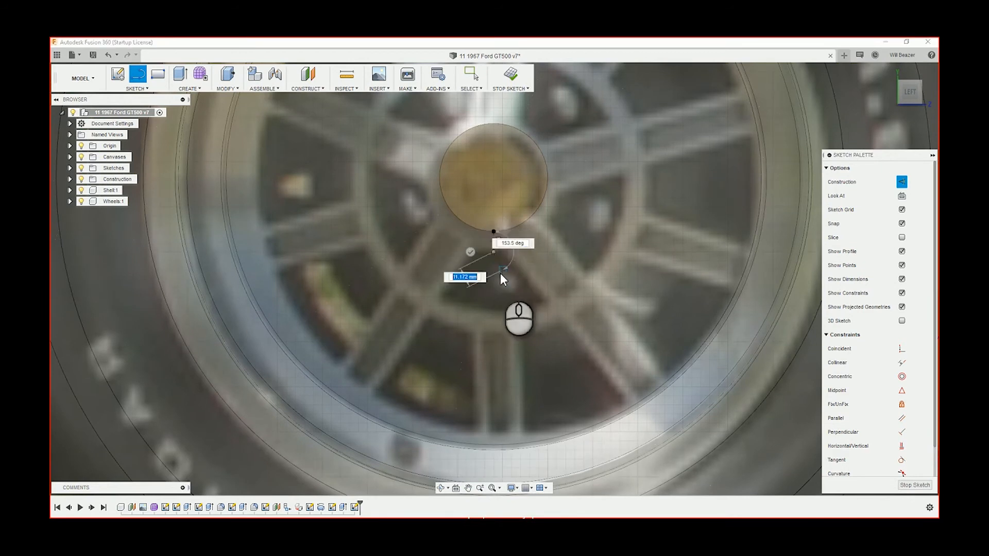
{"action": "key", "text": "Escape"}
{"action": "scroll", "coordinate": [558, 258], "scroll_direction": "up", "scroll_amount": 5}
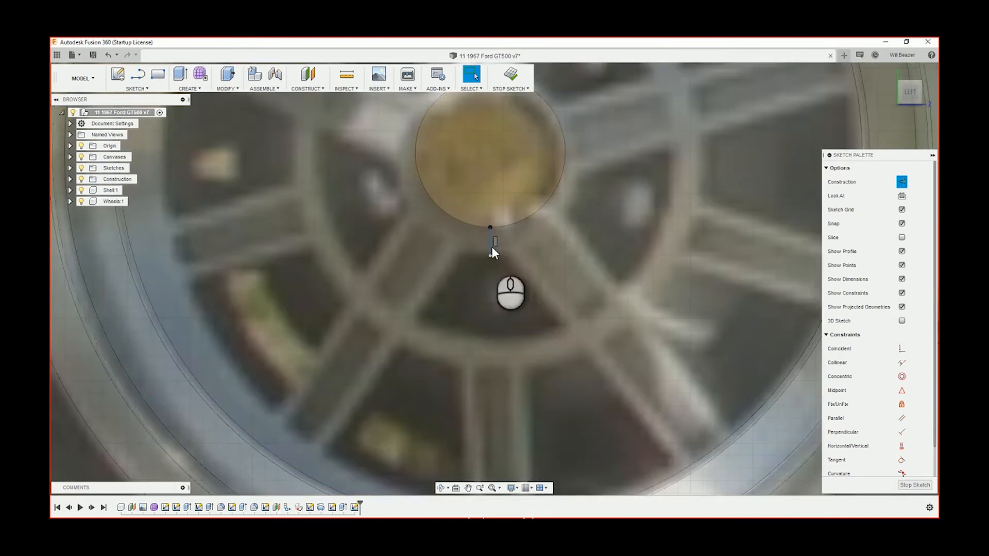
{"action": "scroll", "coordinate": [494, 249], "scroll_direction": "up", "scroll_amount": 2}
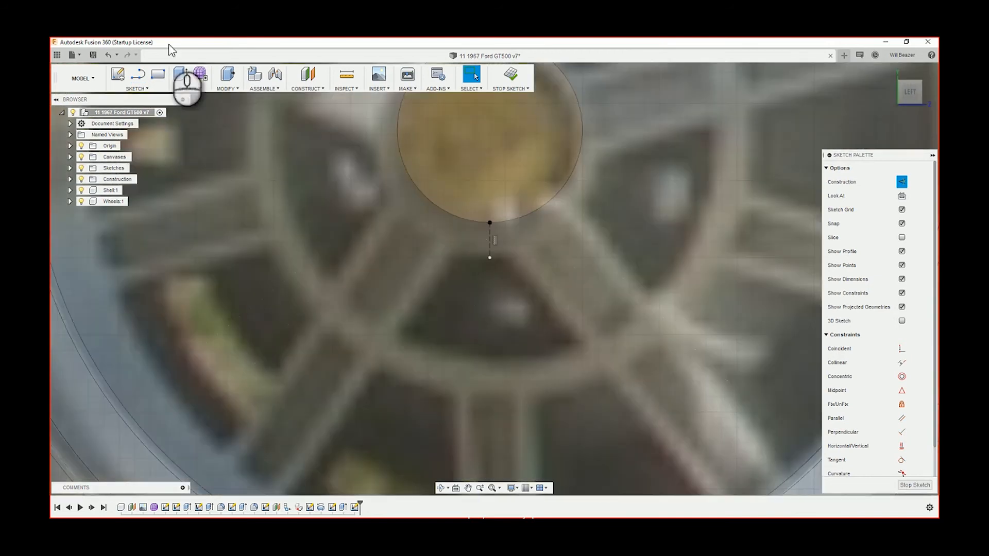
{"action": "left_click", "coordinate": [144, 90]}
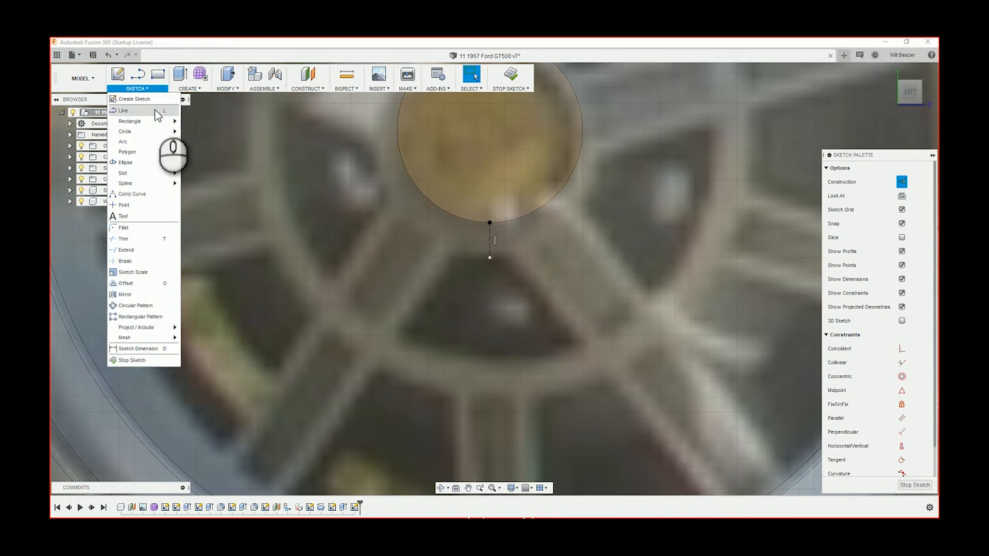
{"action": "left_click", "coordinate": [156, 111]}
{"action": "left_click", "coordinate": [138, 89]}
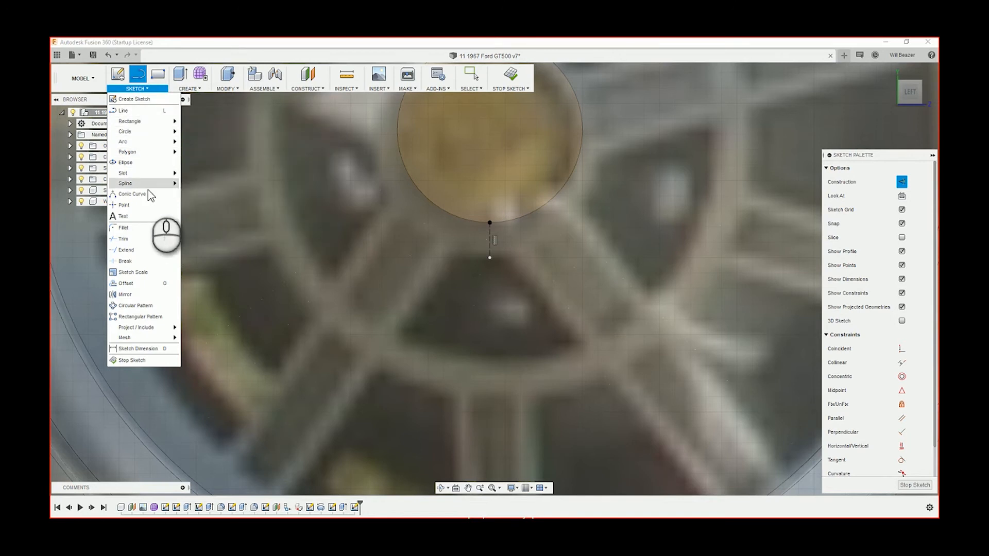
{"action": "mouse_move", "coordinate": [147, 175]}
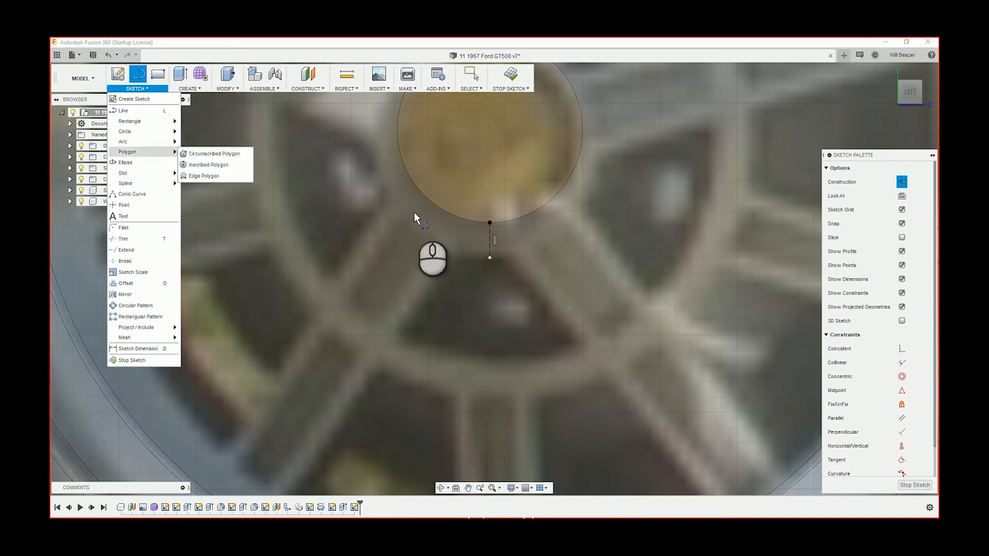
{"action": "left_click", "coordinate": [490, 252]}
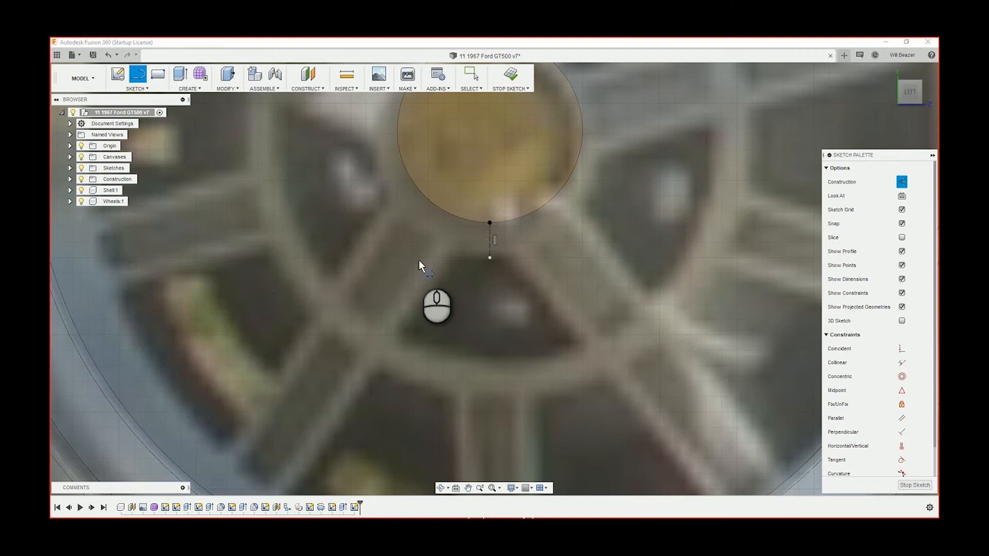
{"action": "left_click", "coordinate": [448, 255]}
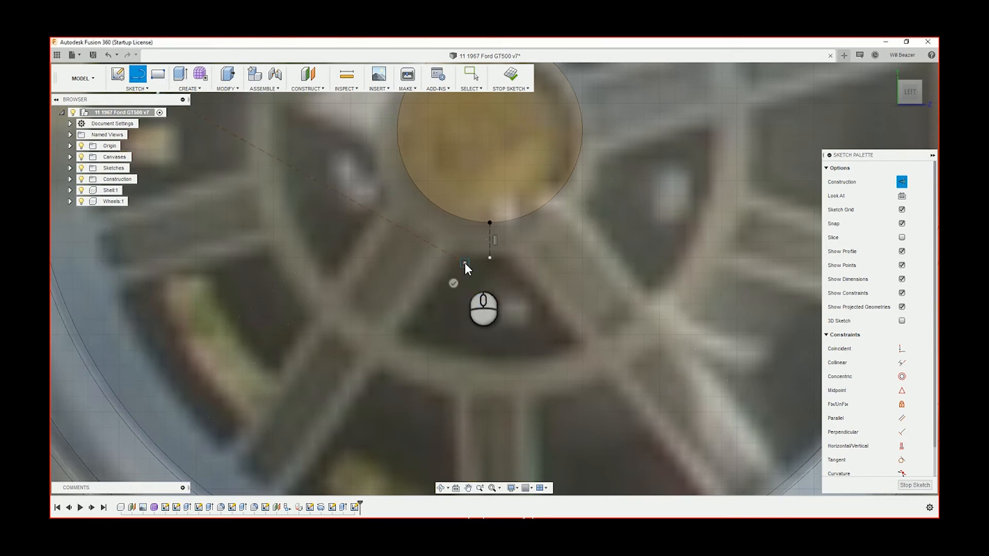
{"action": "key", "text": "Escape"}
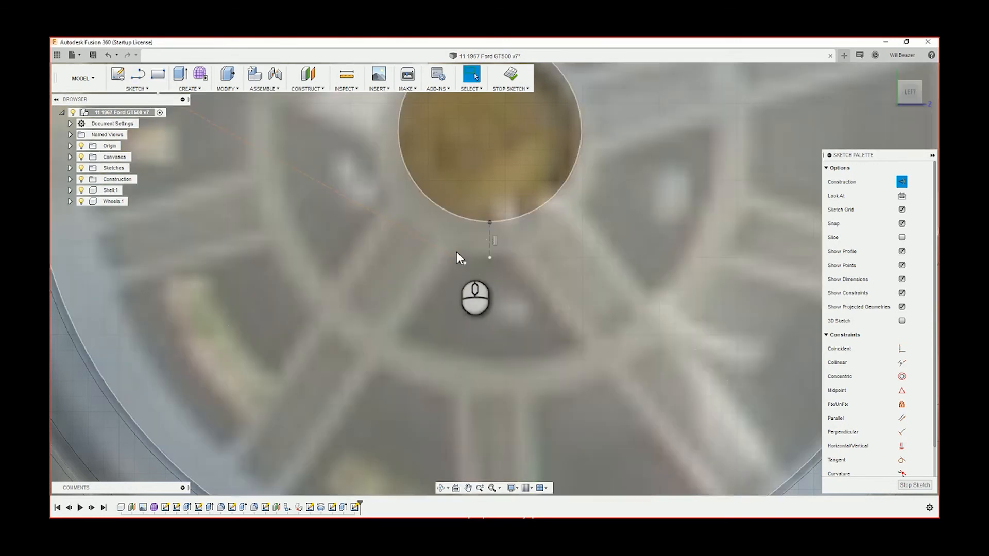
Draw a short line along the opening's top edge, across the vertical line's lower end, and make it a construction line
{"action": "key", "text": "l"}
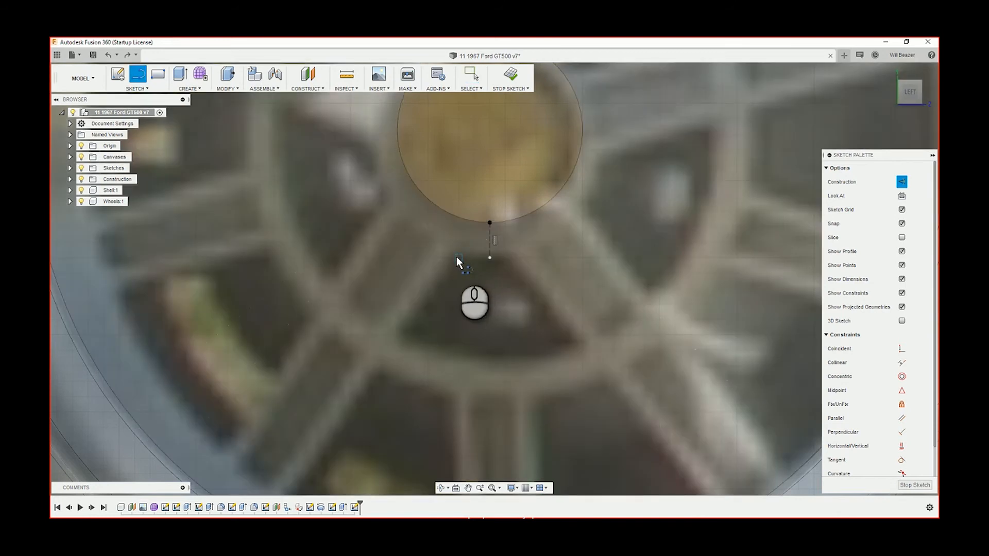
{"action": "key", "text": "x"}
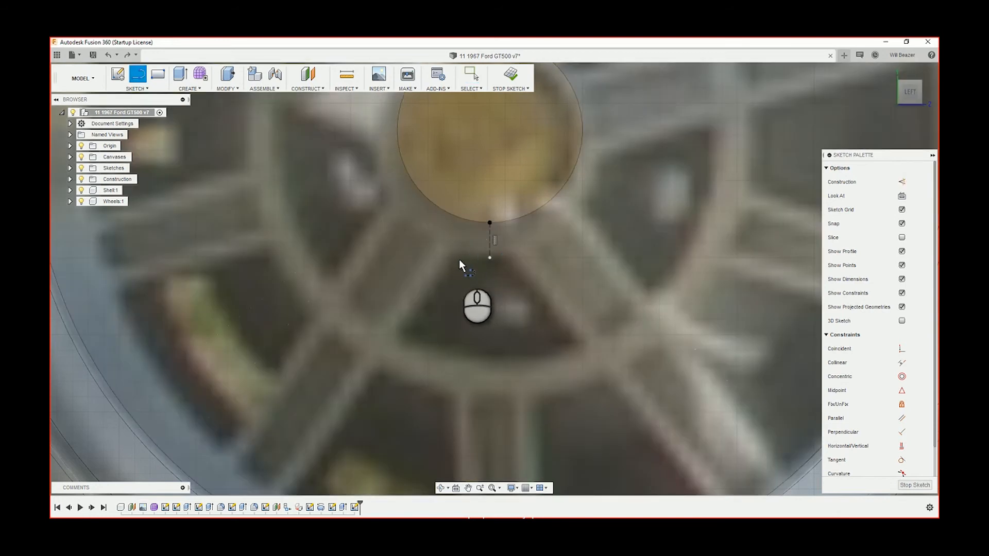
{"action": "left_click", "coordinate": [526, 261]}
{"action": "key", "text": "Escape"}
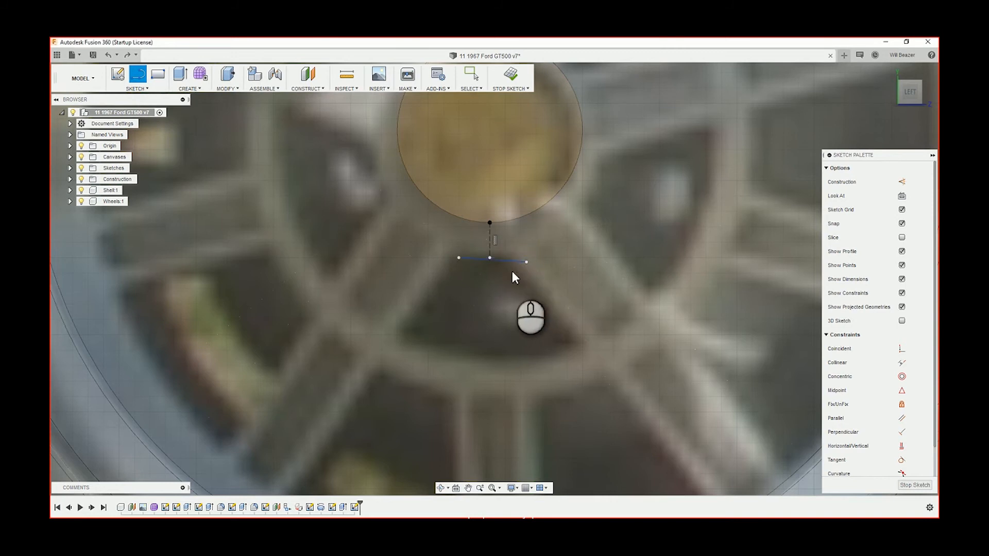
{"action": "scroll", "coordinate": [513, 262], "scroll_direction": "up", "scroll_amount": 3}
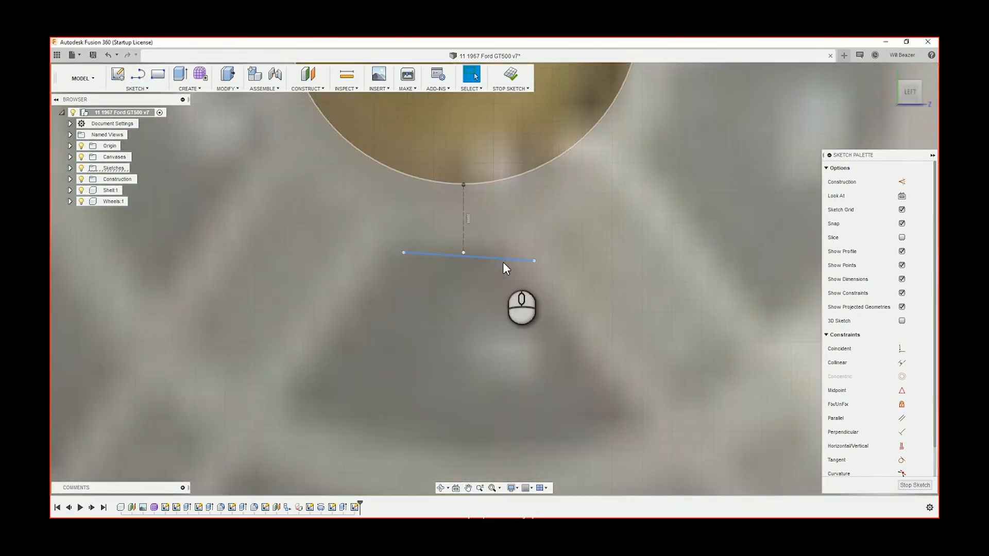
{"action": "key", "text": "x"}
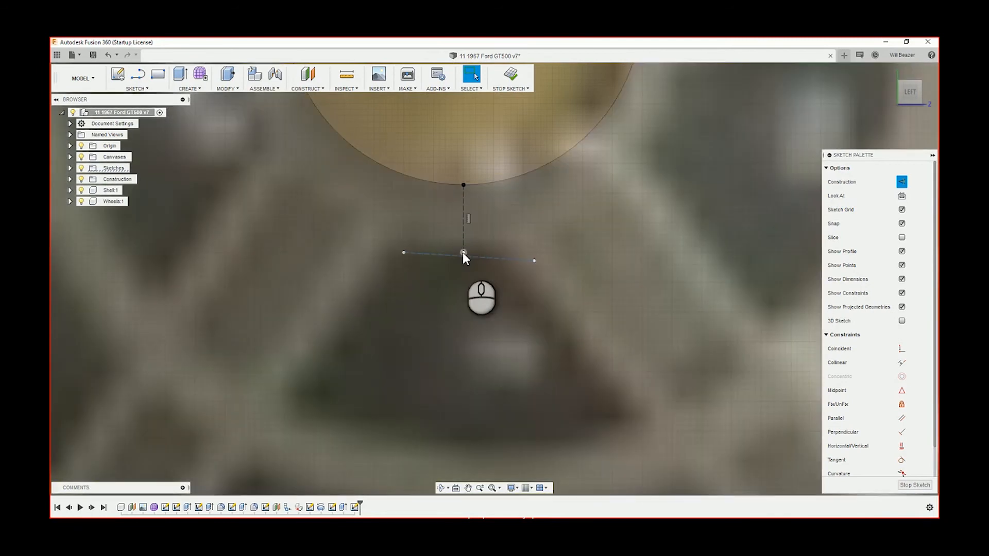
Constrain the vertical line's lower end to the short line's midpoint and make the short line horizontal
{"action": "left_click", "coordinate": [463, 252]}
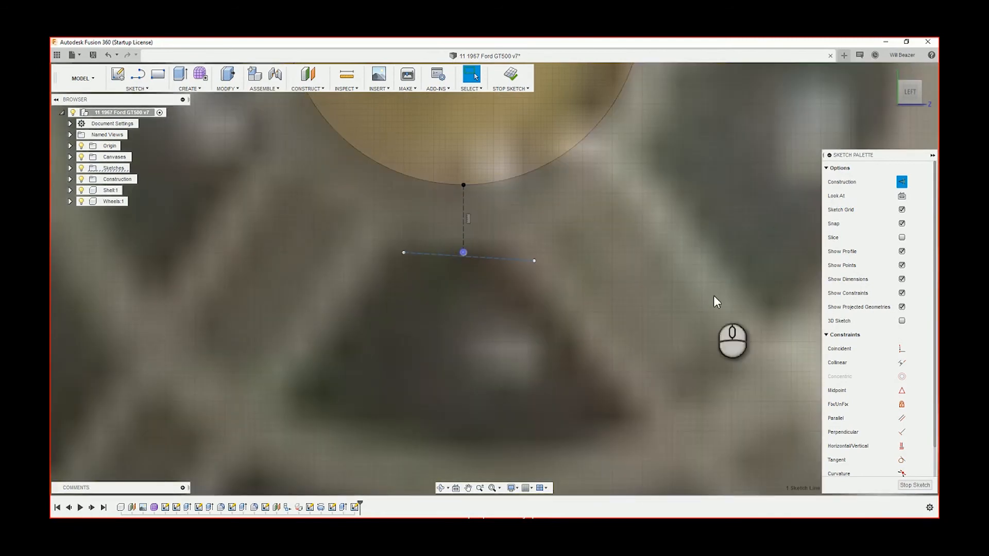
{"action": "left_click", "coordinate": [901, 391]}
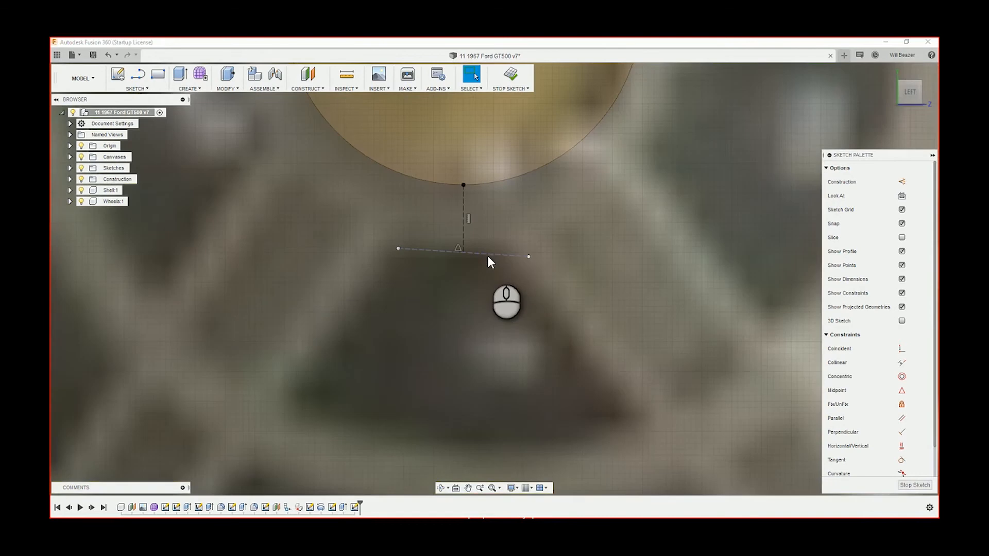
{"action": "left_click", "coordinate": [488, 256]}
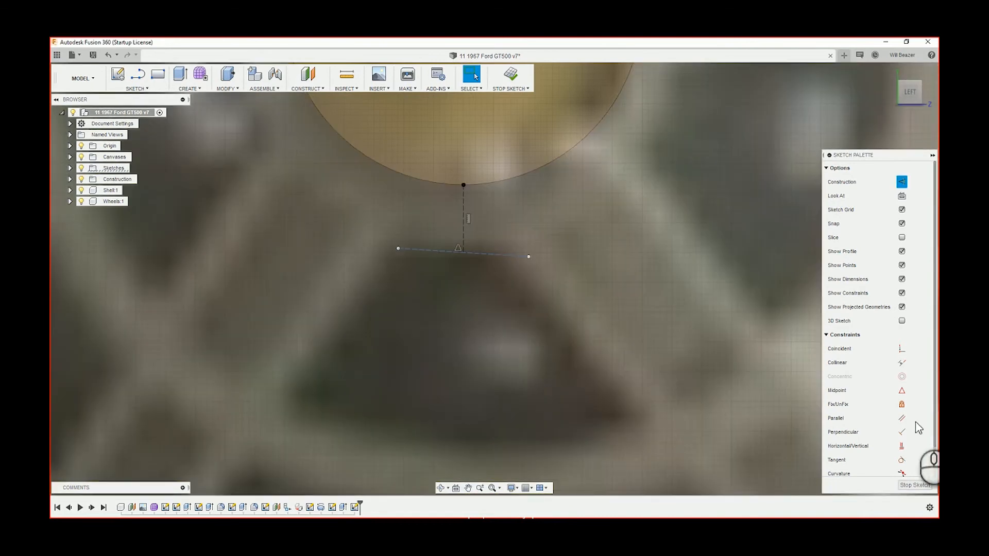
{"action": "left_click", "coordinate": [902, 447]}
{"action": "left_click", "coordinate": [573, 200]}
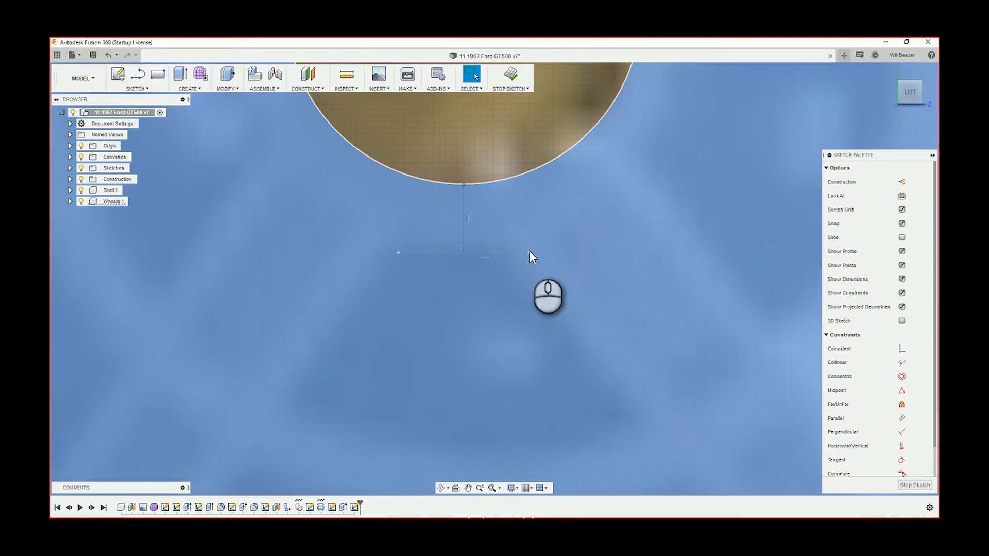
{"action": "left_click", "coordinate": [454, 147]}
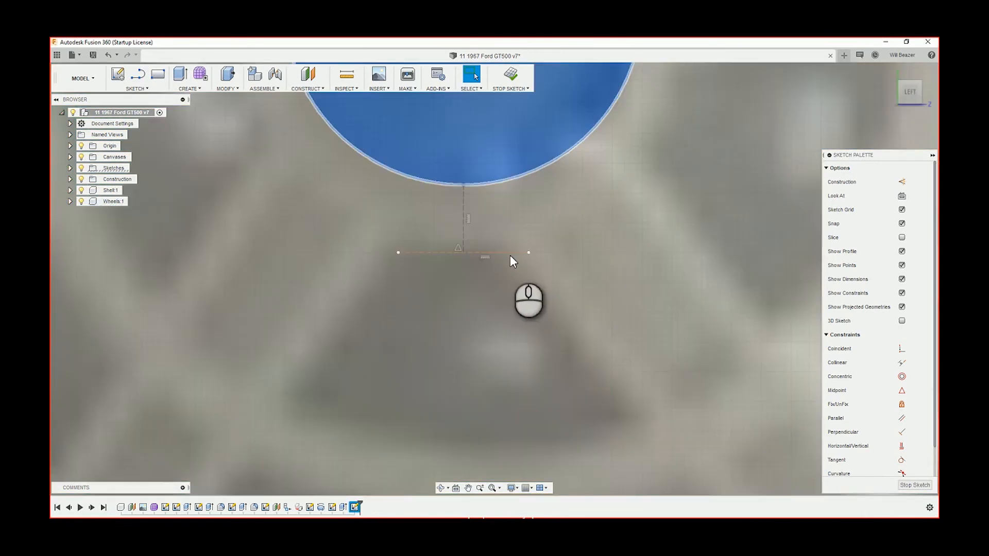
Dimension the horizontal construction line along the opening's upper edge to 20 mm
{"action": "key", "text": "d"}
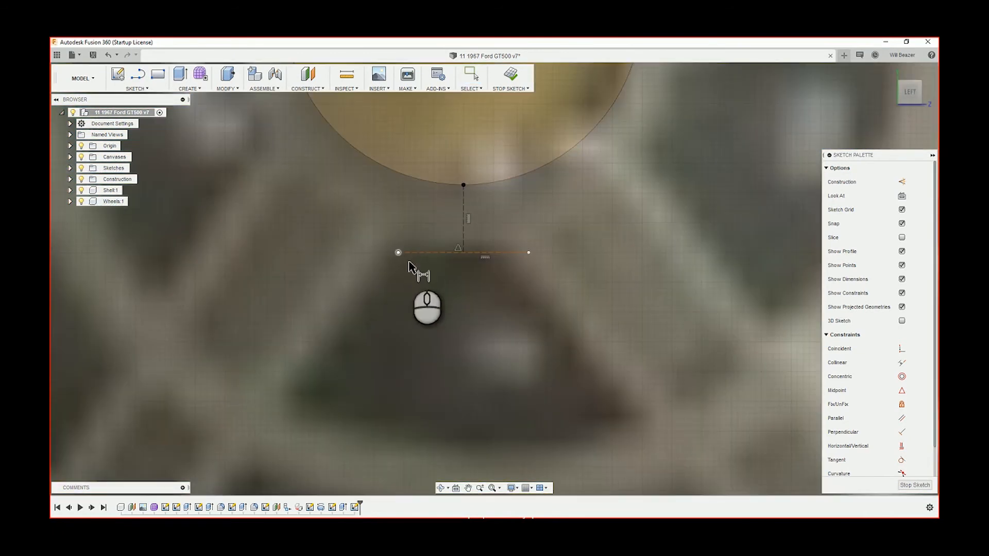
{"action": "left_click", "coordinate": [410, 253]}
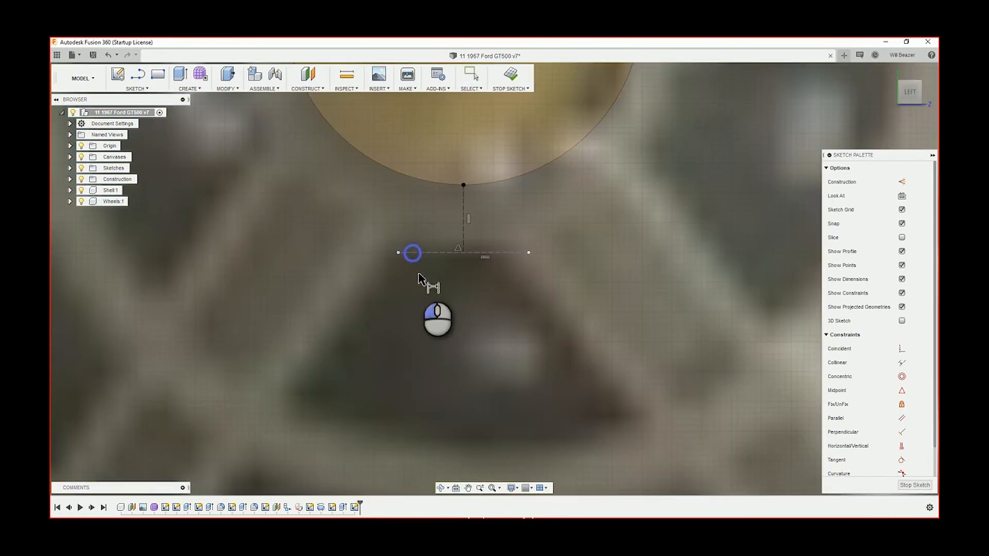
{"action": "left_click", "coordinate": [407, 239]}
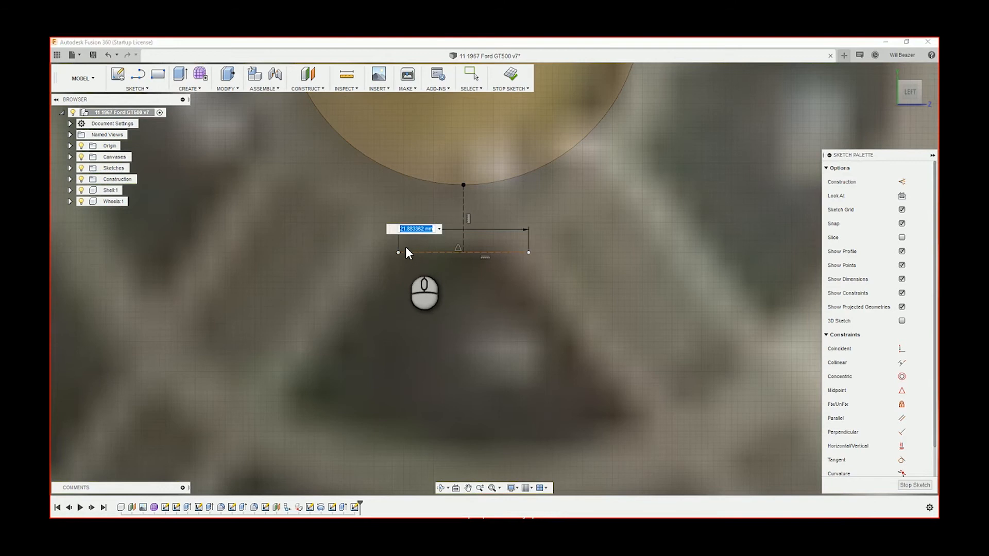
{"action": "key", "text": "Return"}
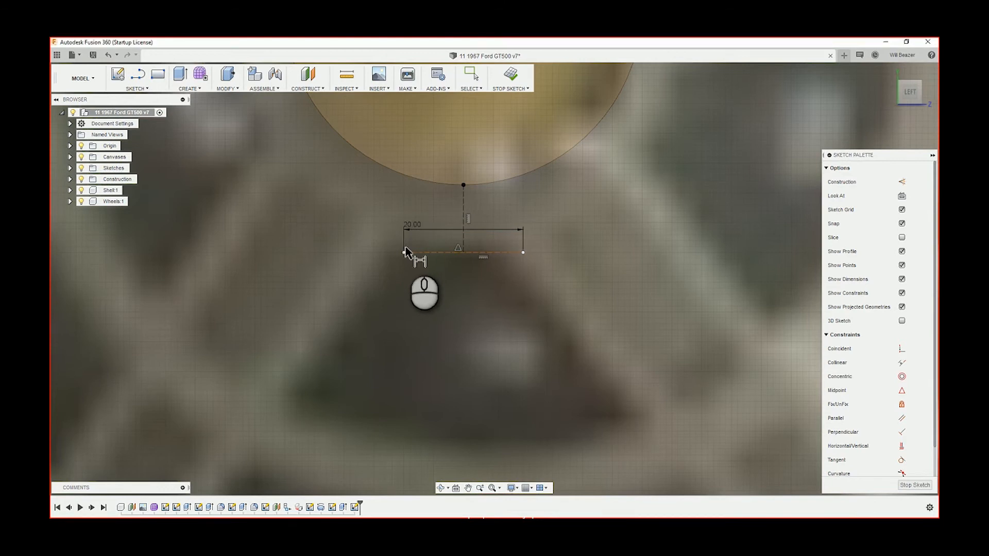
Draw a shallow three-point arc between the ends of the 20 mm construction line, bulging slightly downward away from the hub circle
{"action": "key", "text": "l"}
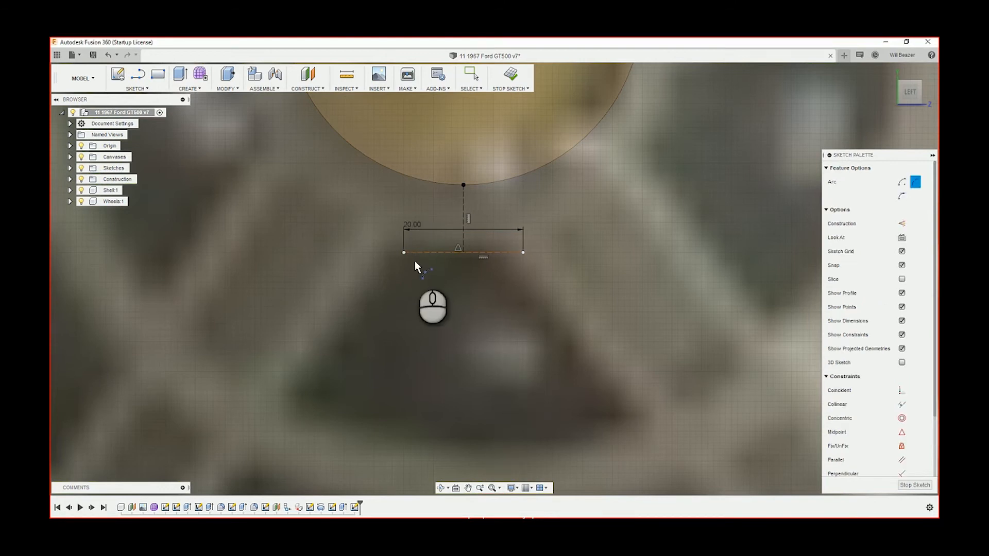
{"action": "left_click", "coordinate": [404, 252]}
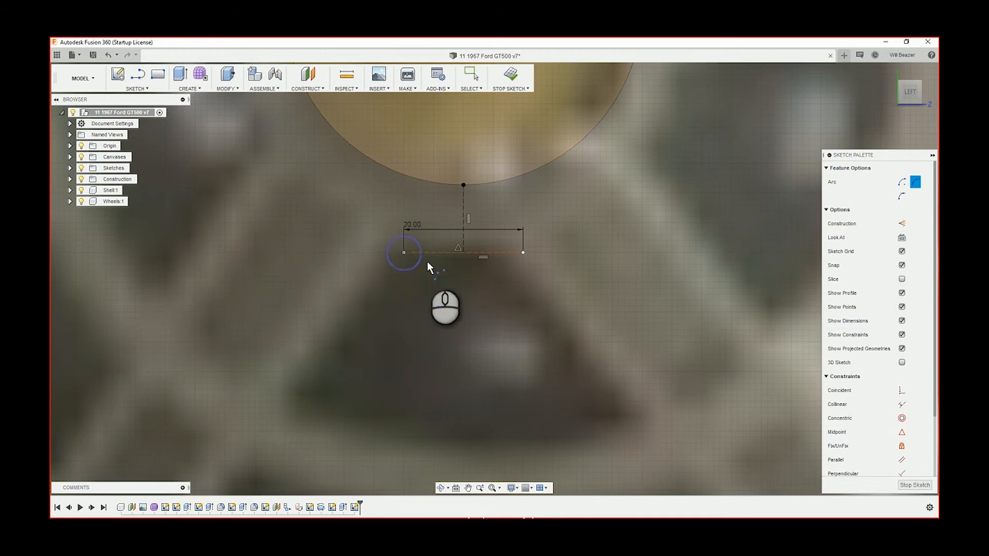
{"action": "left_click", "coordinate": [523, 253]}
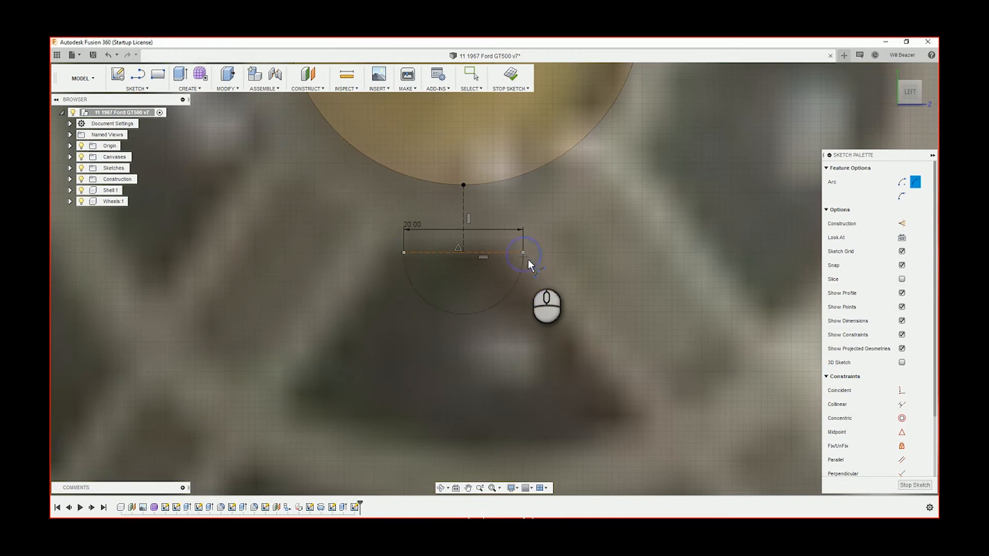
{"action": "scroll", "coordinate": [479, 258], "scroll_direction": "up", "scroll_amount": 3}
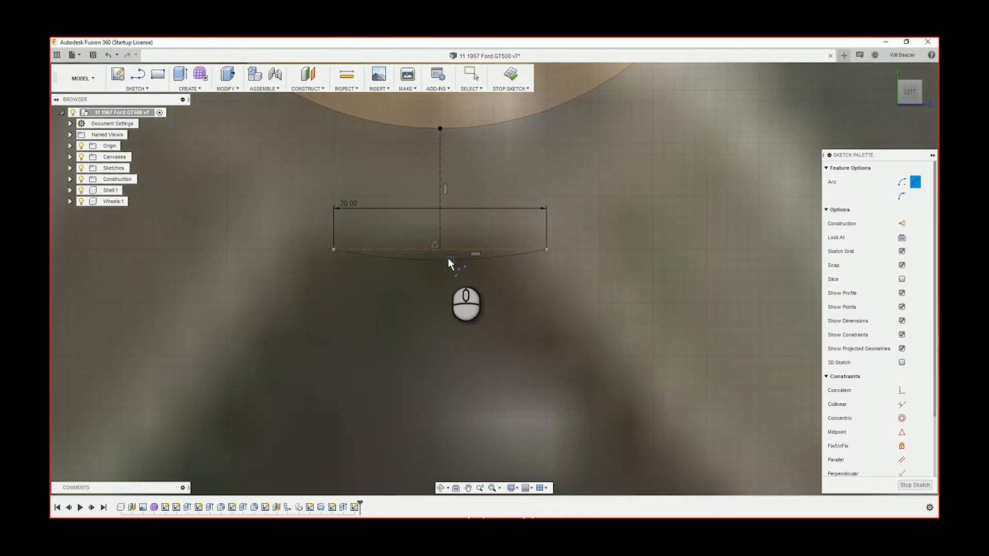
{"action": "left_click", "coordinate": [447, 257]}
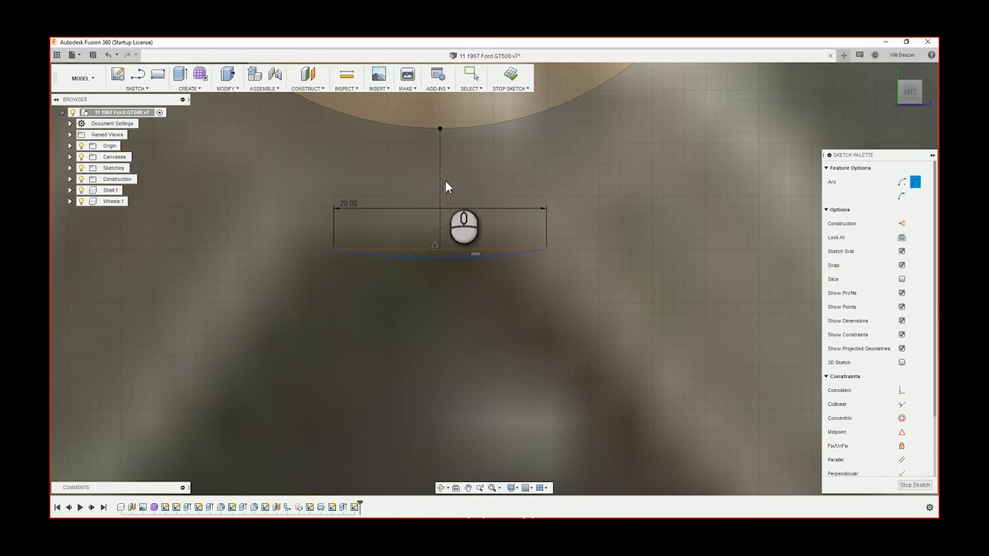
{"action": "key", "text": "Escape"}
Dimension the vertical construction line below the hub circle to 10 mm
{"action": "key", "text": "d"}
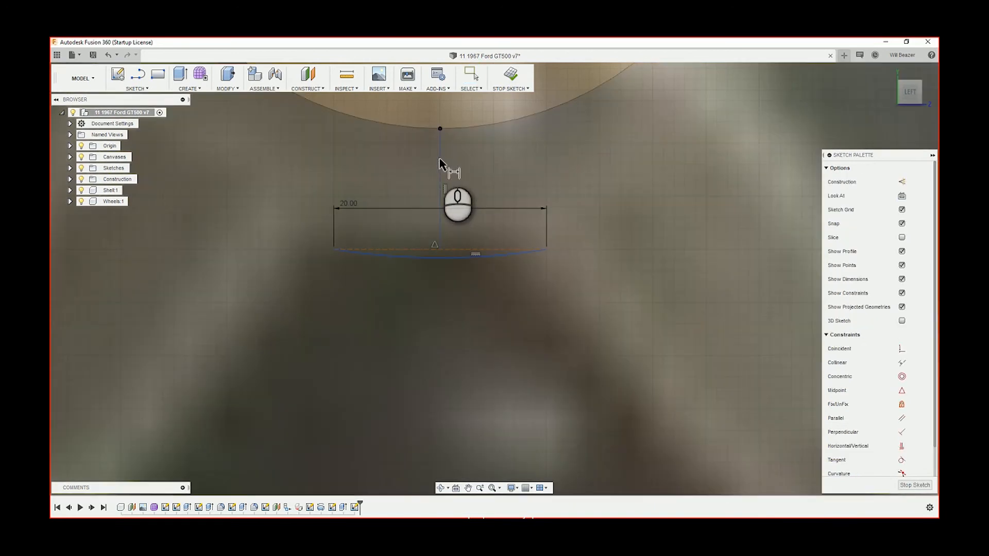
{"action": "left_click", "coordinate": [440, 163]}
{"action": "left_click", "coordinate": [531, 161]}
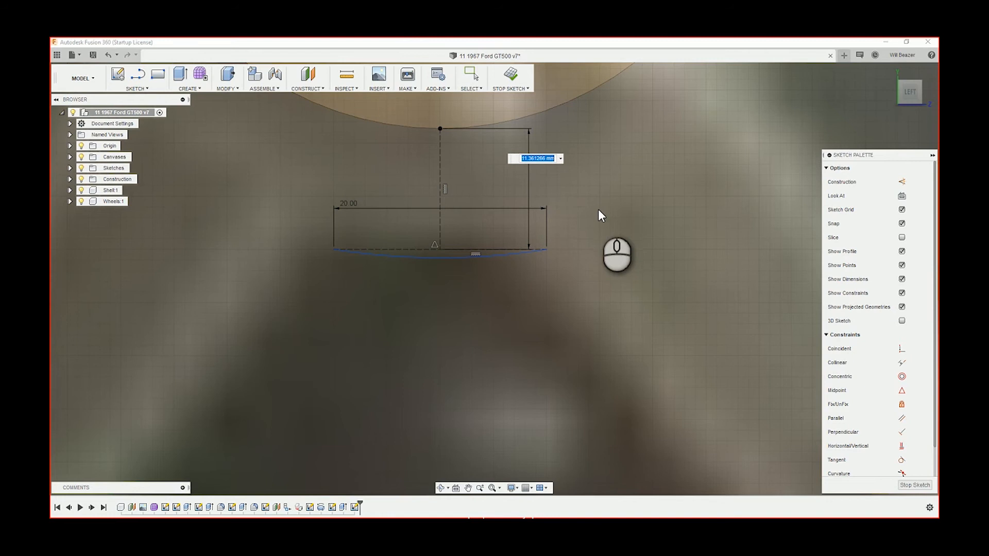
{"action": "type", "text": "10"}
{"action": "key", "text": "Return"}
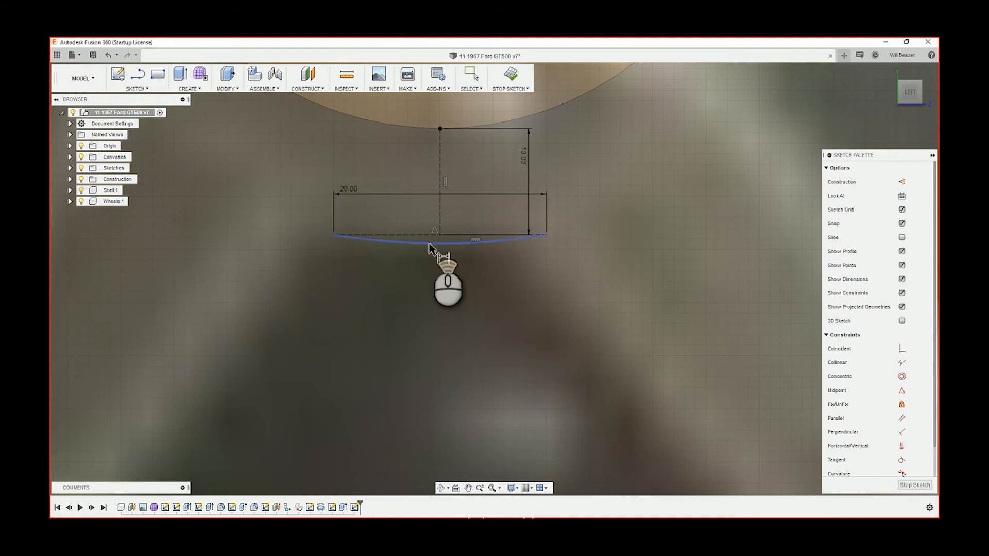
Draw a line about 26 mm long from the arc's right end, sloping outward at about 55° down the opening's right side
{"action": "scroll", "coordinate": [430, 247], "scroll_direction": "down", "scroll_amount": 3}
{"action": "scroll", "coordinate": [442, 250], "scroll_direction": "up", "scroll_amount": 2}
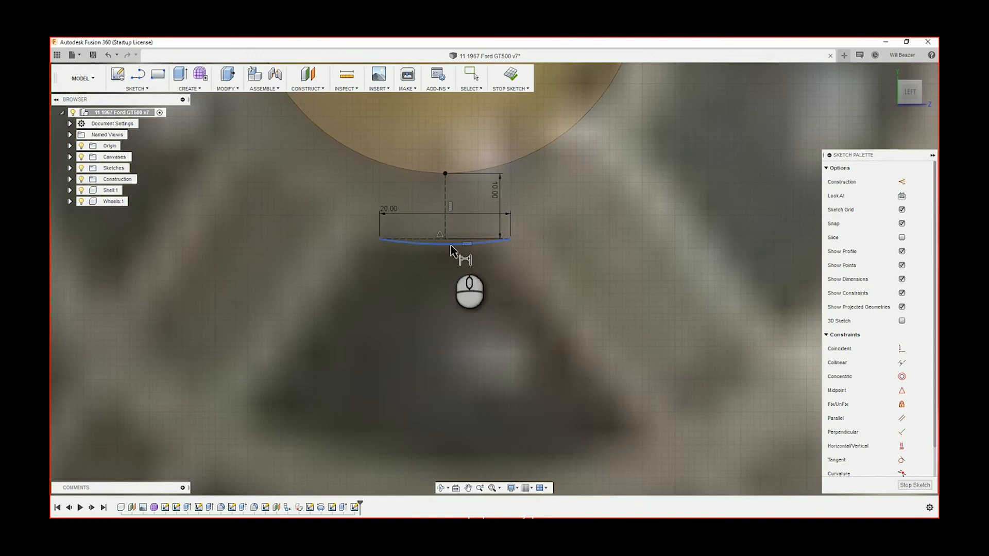
{"action": "key", "text": "l"}
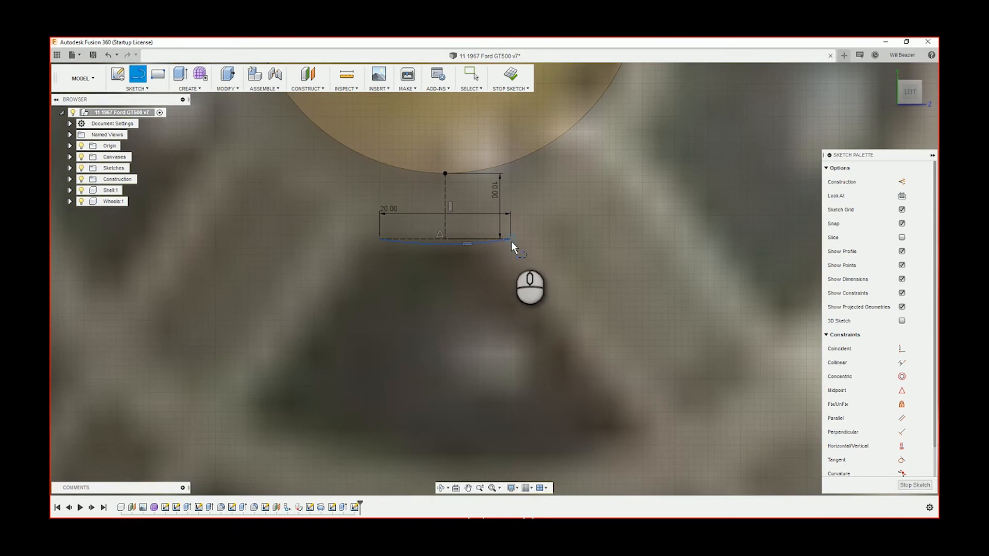
{"action": "left_click", "coordinate": [510, 239]}
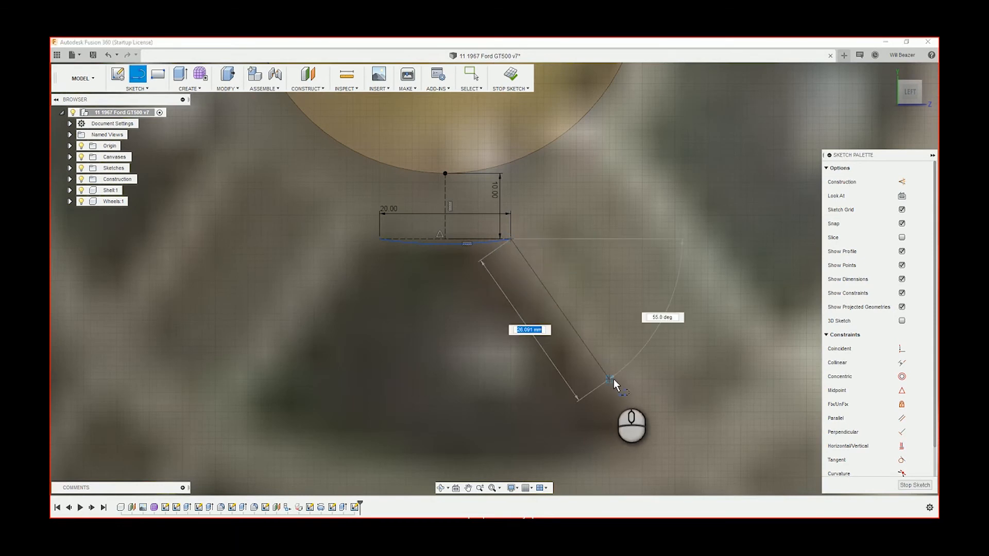
{"action": "left_click", "coordinate": [613, 380]}
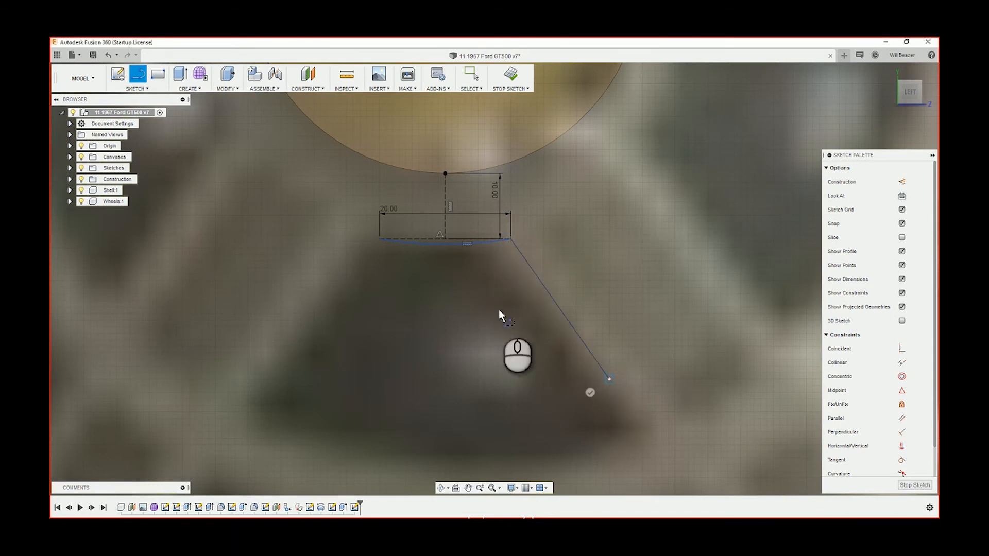
{"action": "key", "text": "Escape"}
{"action": "key", "text": "Escape"}
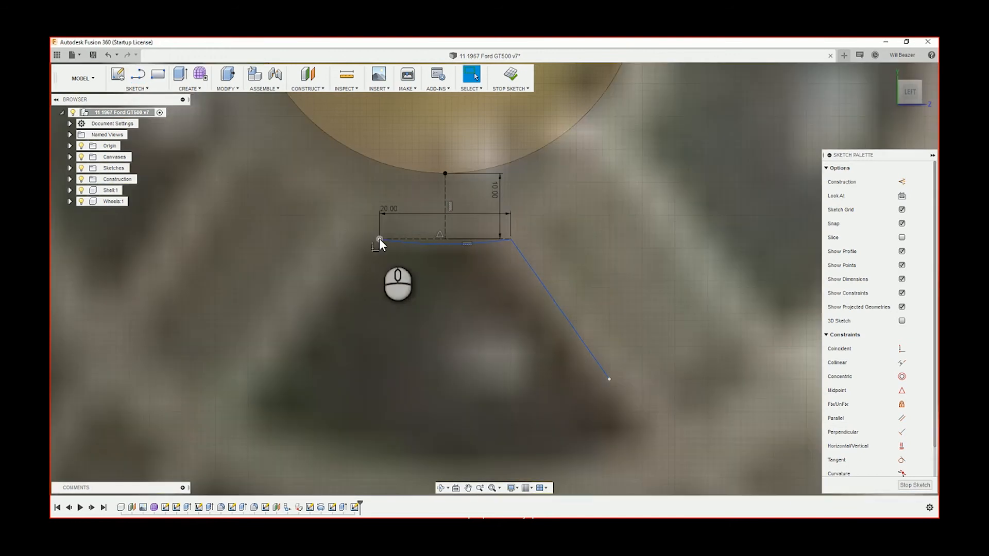
Draw a matching line about 26 mm long from the arc's left end down the opening's left side
{"action": "key", "text": "l"}
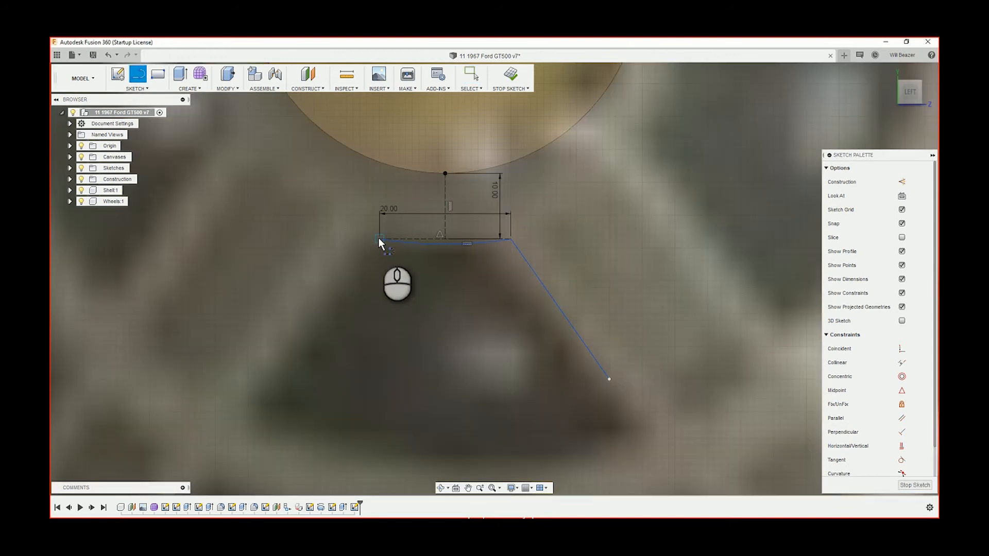
{"action": "left_click", "coordinate": [379, 238]}
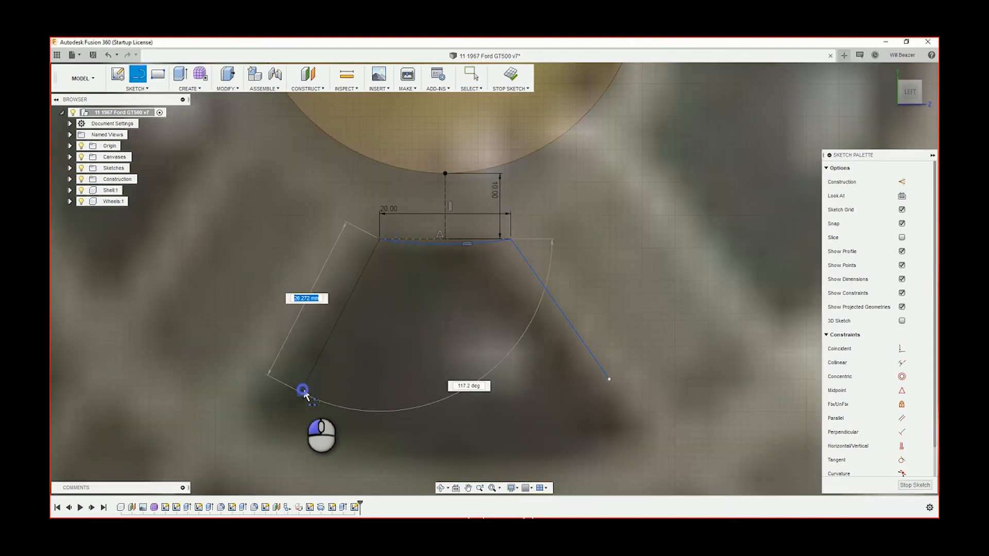
{"action": "double_click", "coordinate": [301, 391]}
{"action": "key", "text": "Escape"}
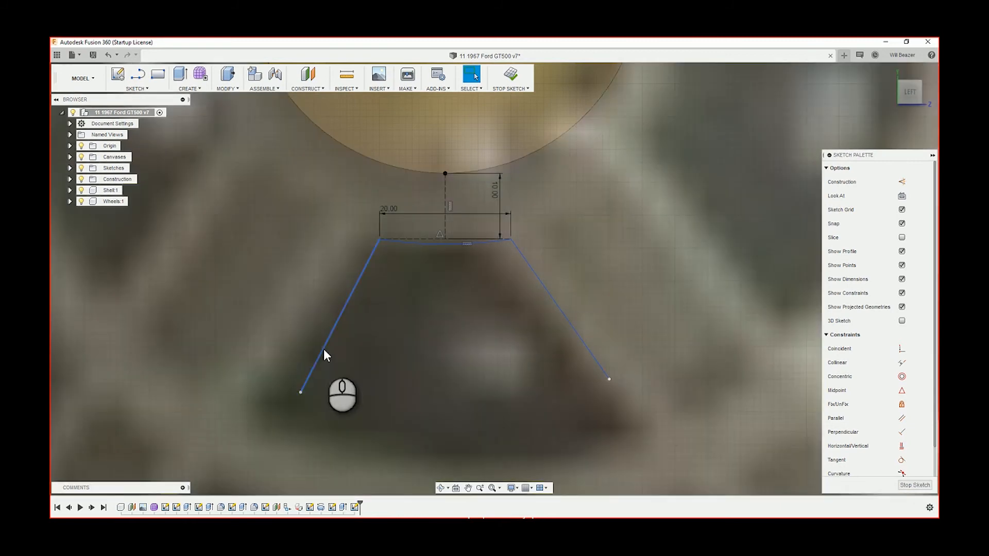
Dimension the outer angle between the left side line and the horizontal construction line to 55°
{"action": "left_click", "coordinate": [323, 348]}
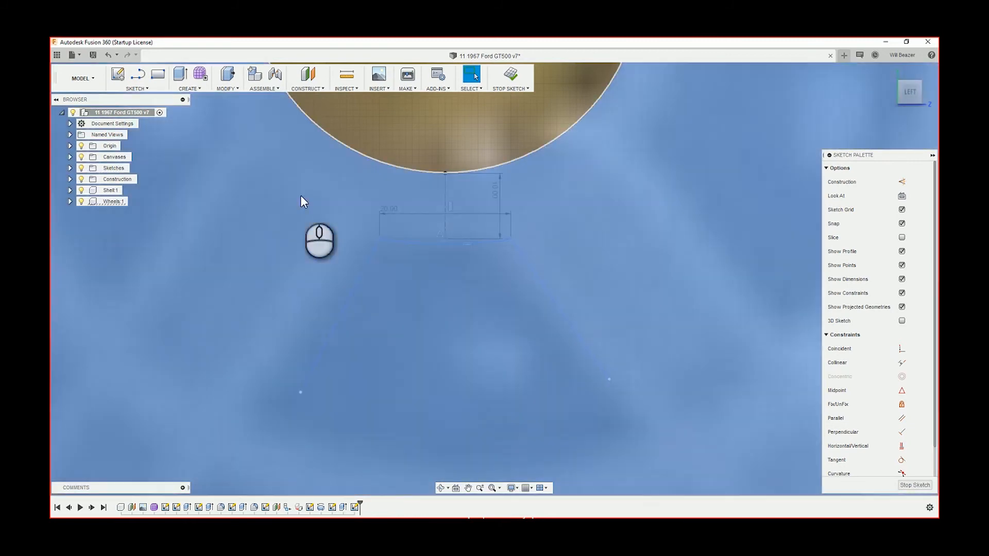
{"action": "left_click", "coordinate": [449, 129]}
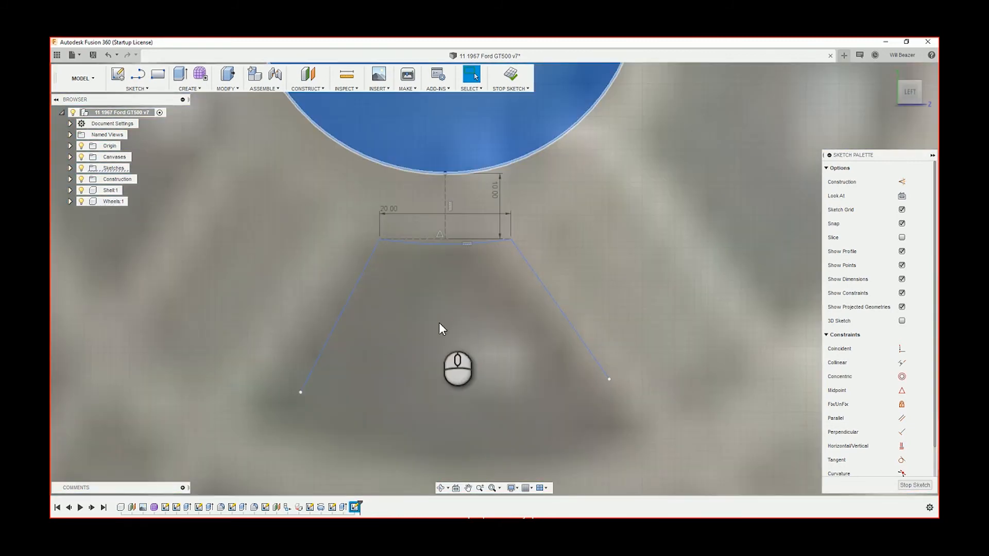
{"action": "left_click", "coordinate": [352, 302]}
{"action": "key", "text": "d"}
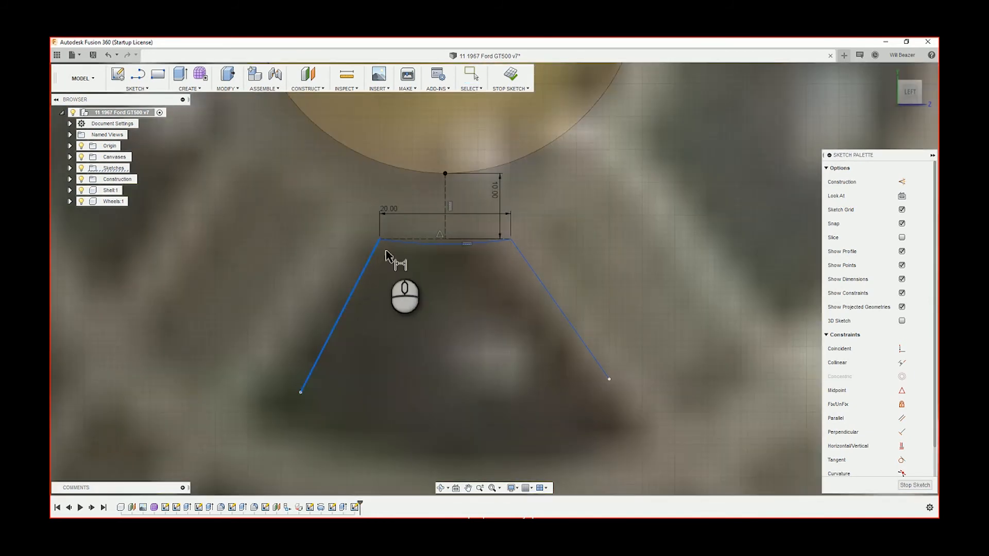
{"action": "left_click", "coordinate": [403, 242]}
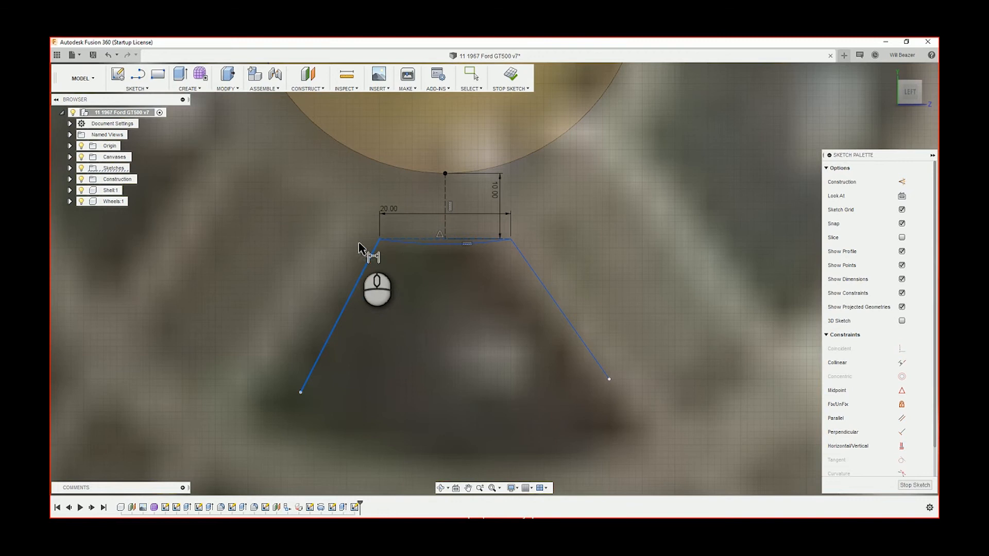
{"action": "scroll", "coordinate": [338, 256], "scroll_direction": "down", "scroll_amount": 1}
{"action": "scroll", "coordinate": [339, 256], "scroll_direction": "down", "scroll_amount": 3}
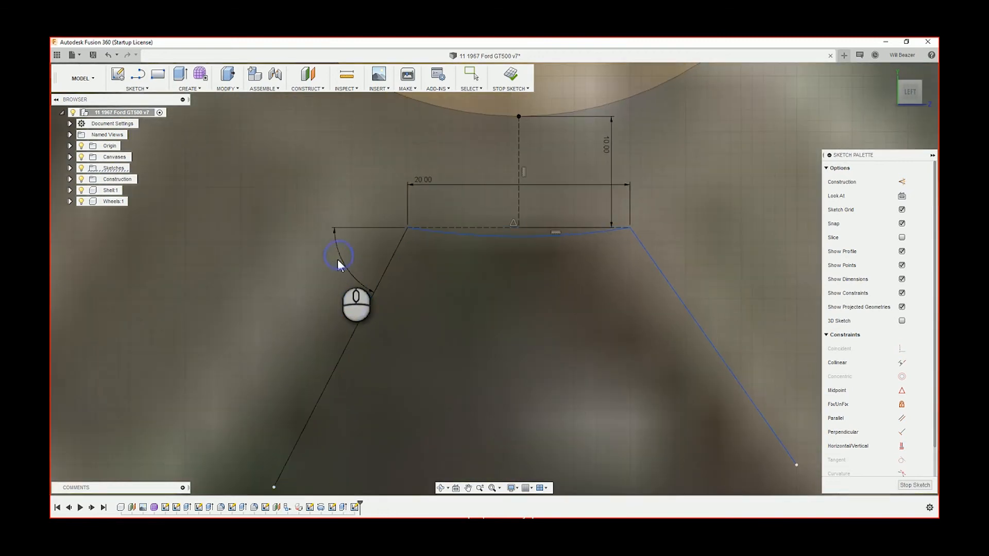
{"action": "left_click", "coordinate": [334, 277]}
{"action": "type", "text": "55"}
{"action": "key", "text": "Return"}
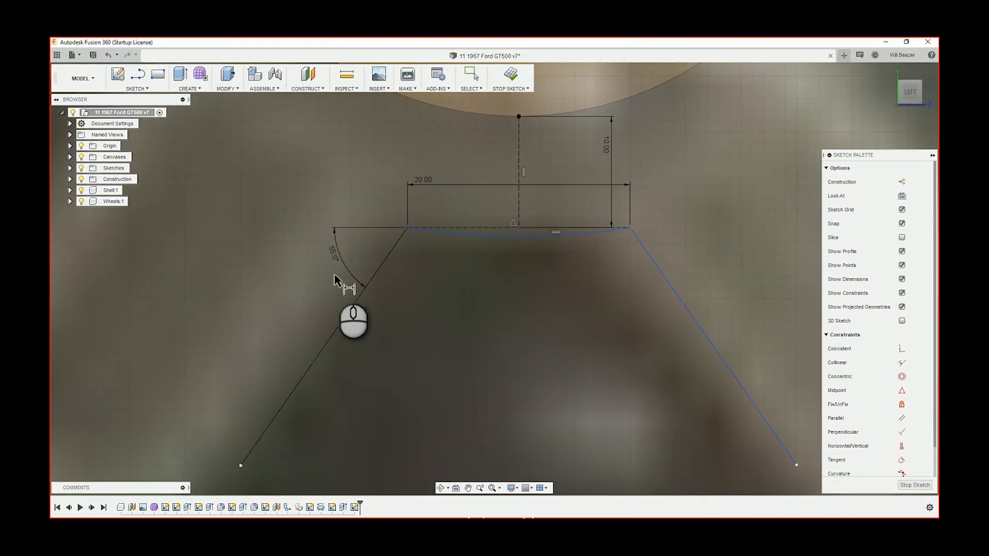
Dimension the outer angle between the right side line and the horizontal construction line to 55°
{"action": "left_click", "coordinate": [648, 258]}
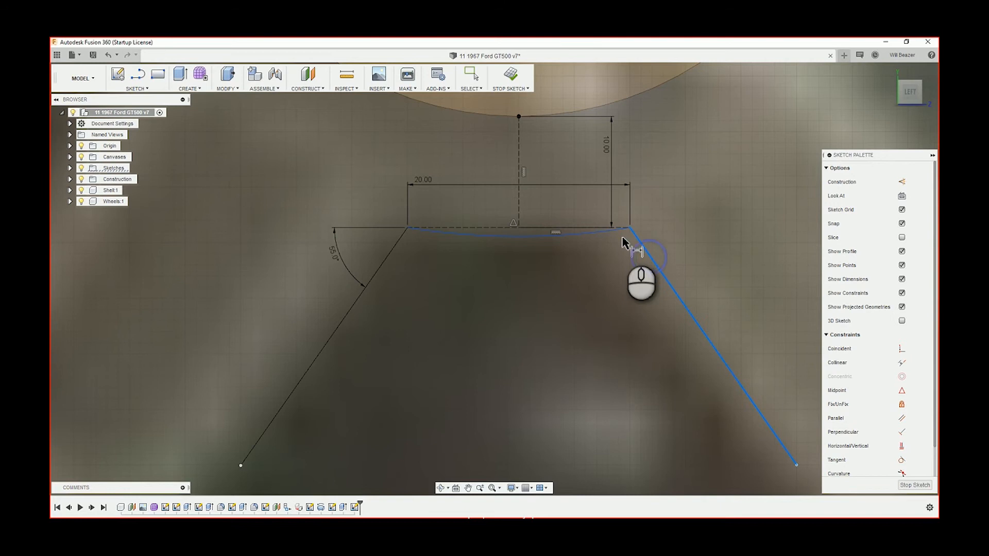
{"action": "left_click", "coordinate": [599, 228]}
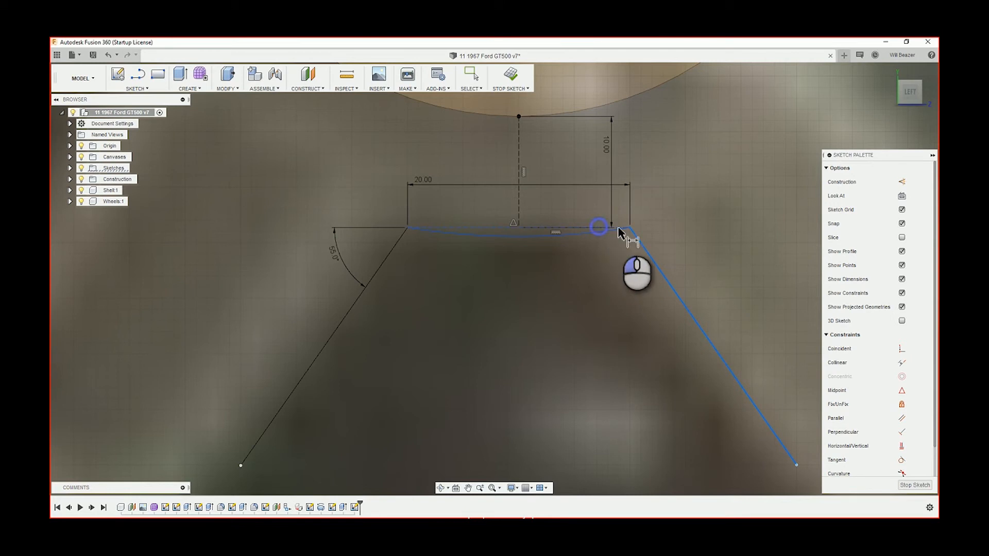
{"action": "left_click", "coordinate": [692, 234]}
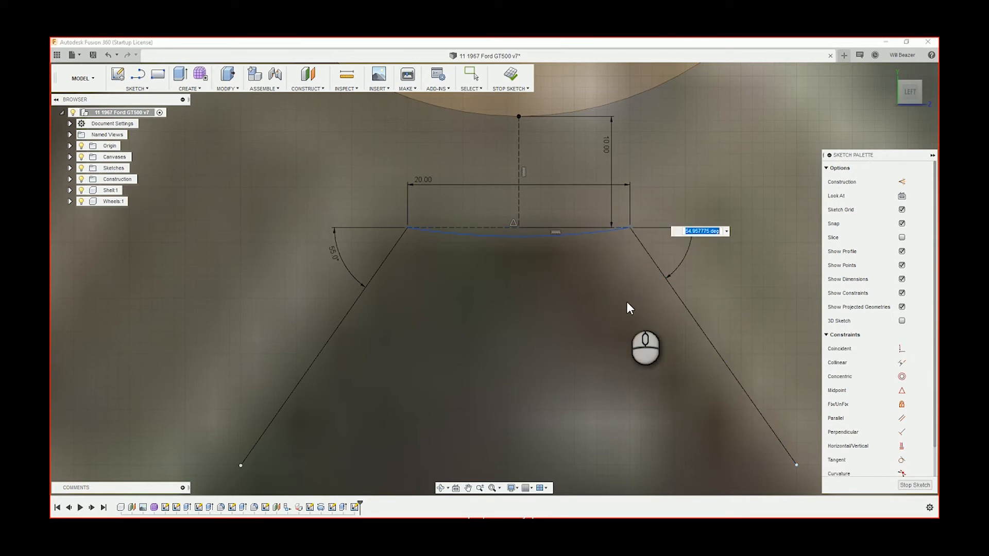
{"action": "type", "text": "55"}
{"action": "key", "text": "Return"}
Dimension the vertical distance between the left side line's upper and lower endpoints to 25 mm
{"action": "scroll", "coordinate": [627, 305], "scroll_direction": "down", "scroll_amount": 4}
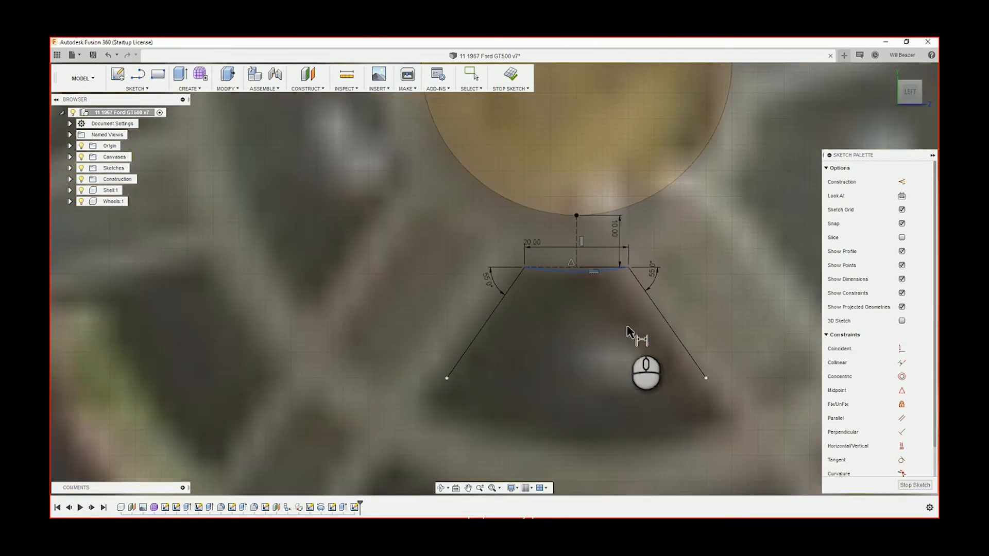
{"action": "left_click", "coordinate": [447, 380]}
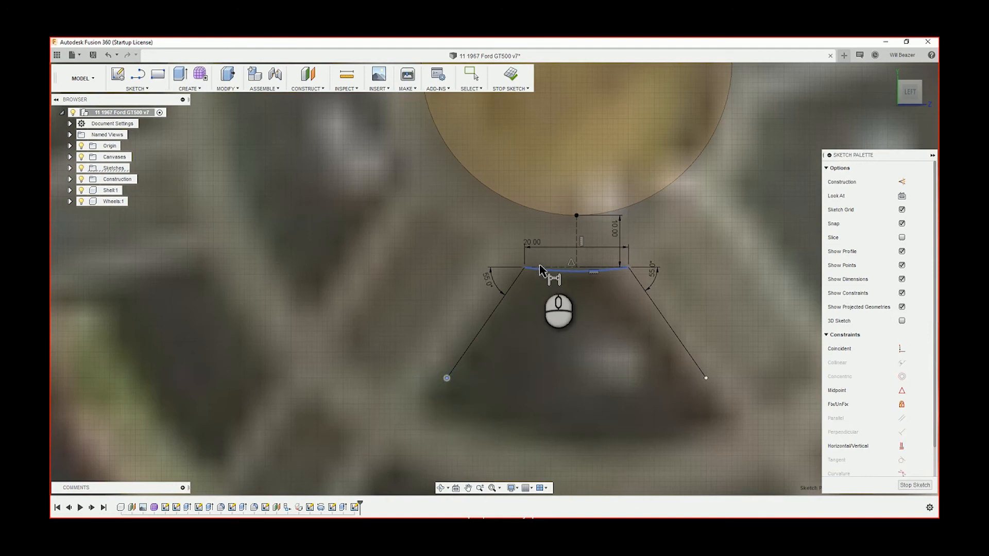
{"action": "scroll", "coordinate": [523, 267], "scroll_direction": "up", "scroll_amount": 3}
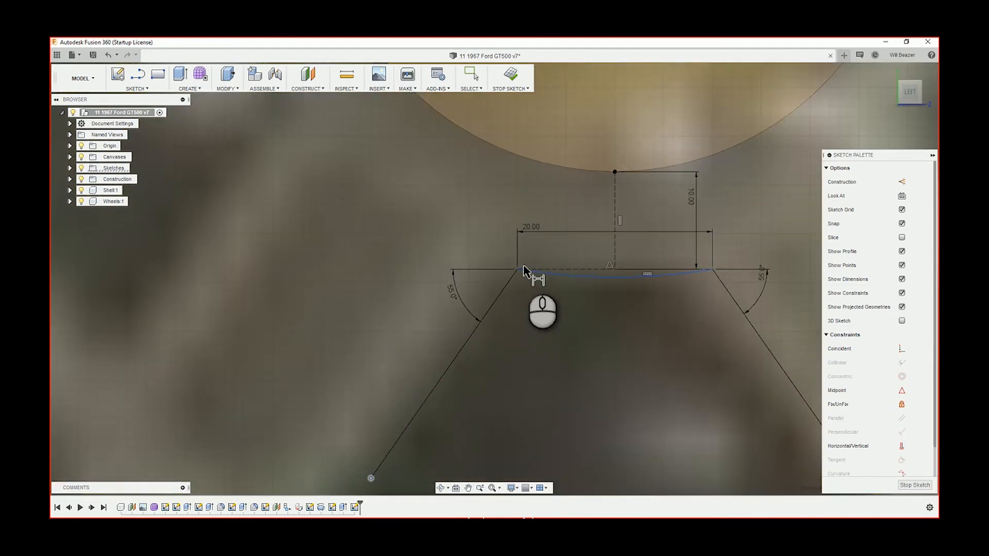
{"action": "left_click", "coordinate": [517, 269]}
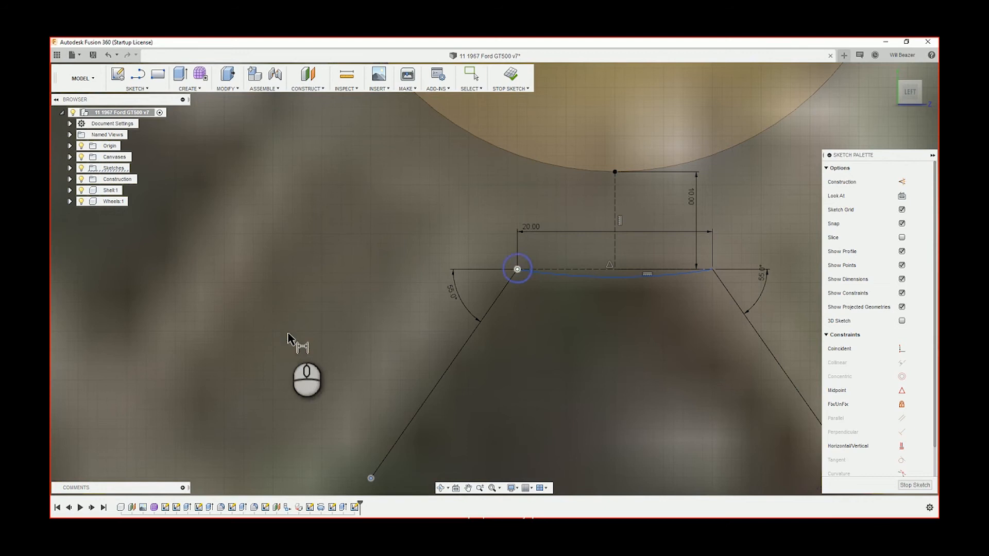
{"action": "left_click", "coordinate": [347, 310]}
{"action": "scroll", "coordinate": [361, 373], "scroll_direction": "down", "scroll_amount": 5}
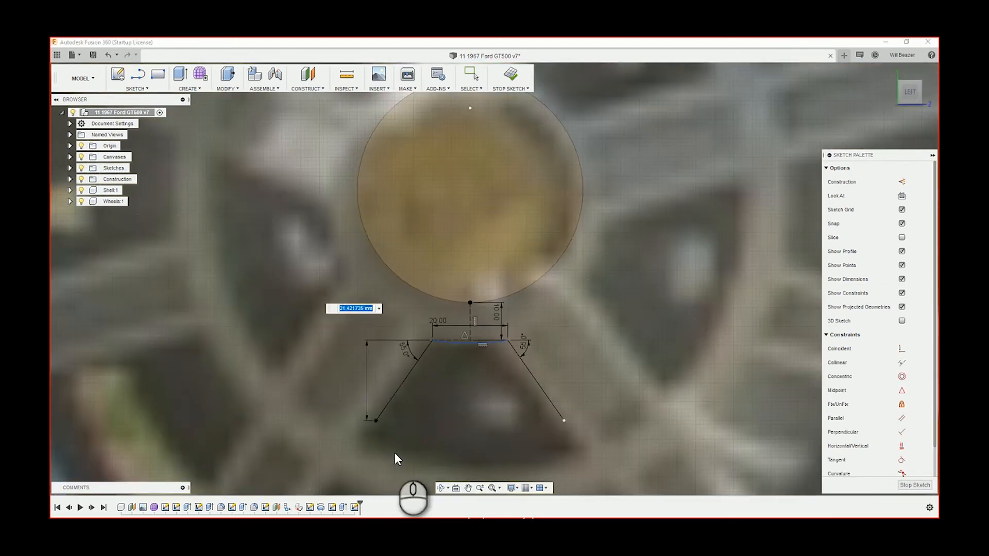
{"action": "type", "text": "25"}
{"action": "key", "text": "Return"}
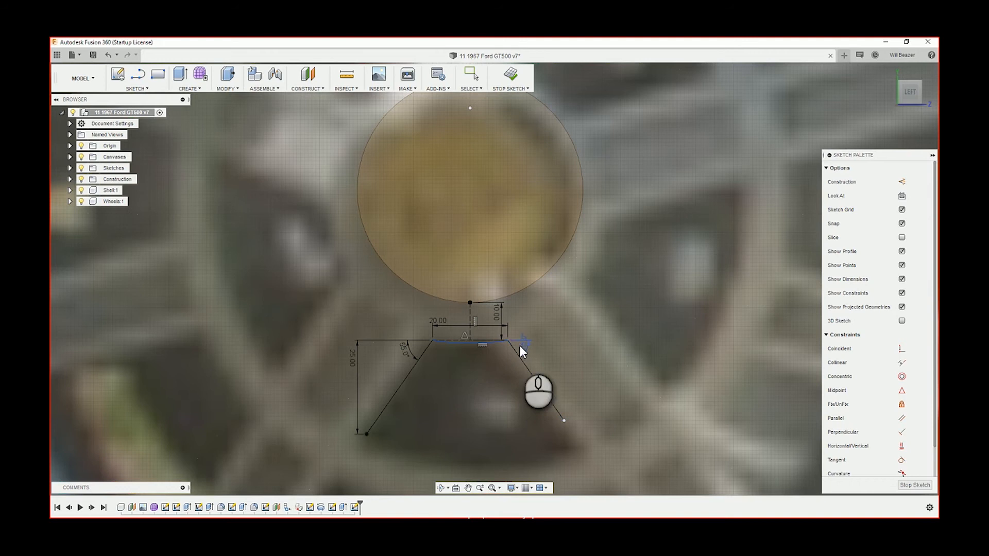
Dimension the vertical distance between the right side line's endpoints, linking it to the left side's 25 mm dimension
{"action": "key", "text": "Escape"}
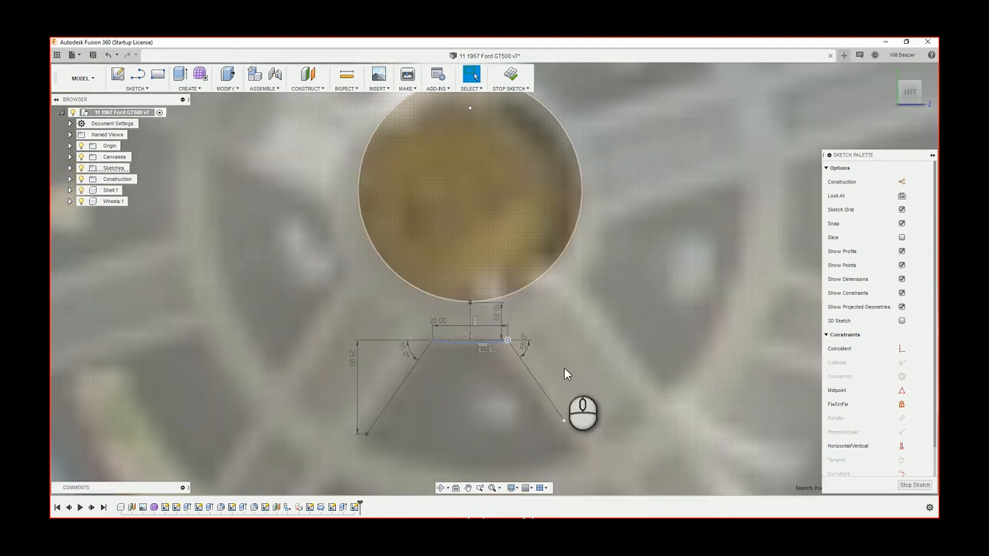
{"action": "left_click", "coordinate": [606, 378]}
{"action": "key", "text": "d"}
{"action": "left_click", "coordinate": [507, 340]}
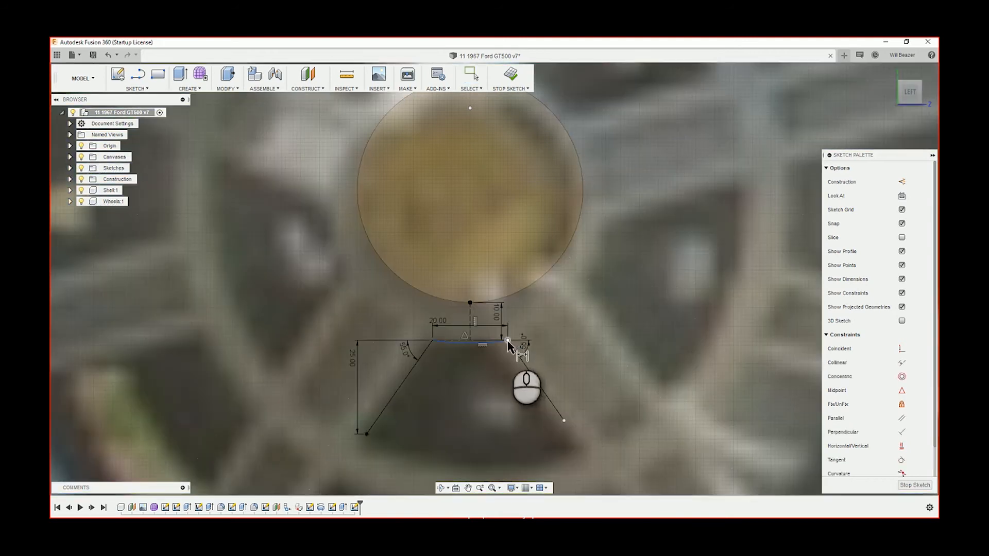
{"action": "left_click", "coordinate": [564, 420]}
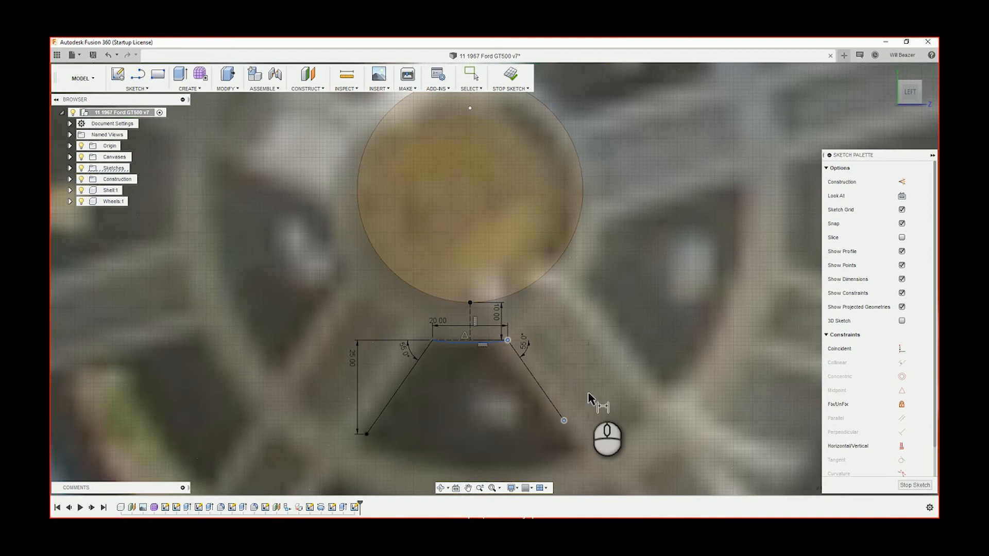
{"action": "left_click", "coordinate": [595, 394]}
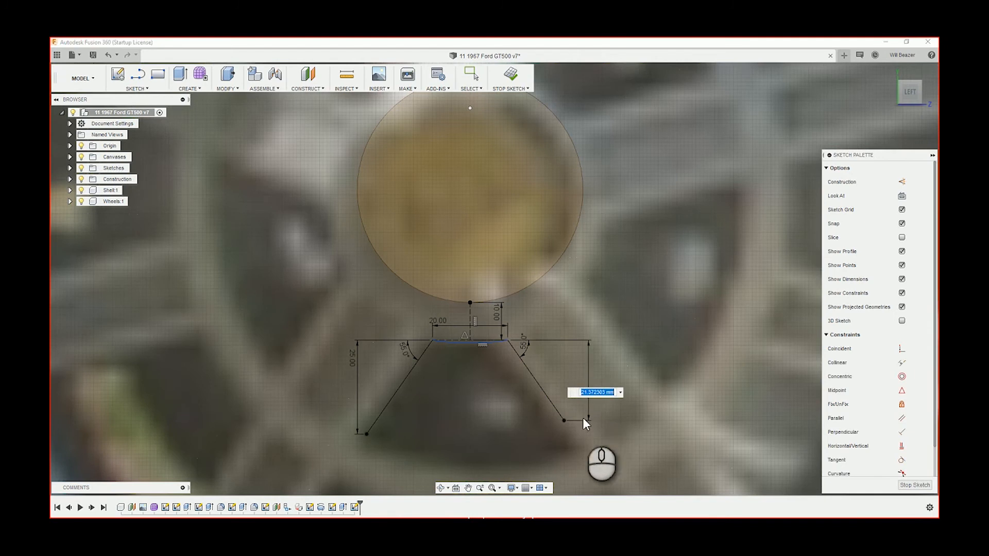
{"action": "left_click", "coordinate": [353, 357]}
{"action": "left_click", "coordinate": [672, 424]}
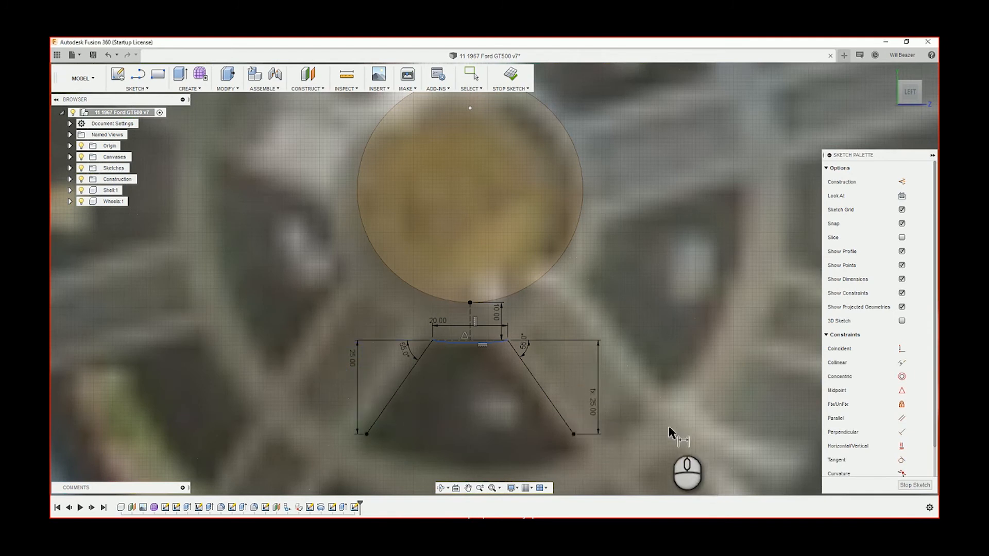
Draw a downward-bulging three-point arc between the side lines' lower endpoints, following the opening's lower edge in the photo
{"action": "scroll", "coordinate": [633, 443], "scroll_direction": "down", "scroll_amount": 5}
{"action": "middle_click_drag", "start_coordinate": [618, 401], "coordinate": [583, 174]}
{"action": "scroll", "coordinate": [567, 195], "scroll_direction": "up", "scroll_amount": 2}
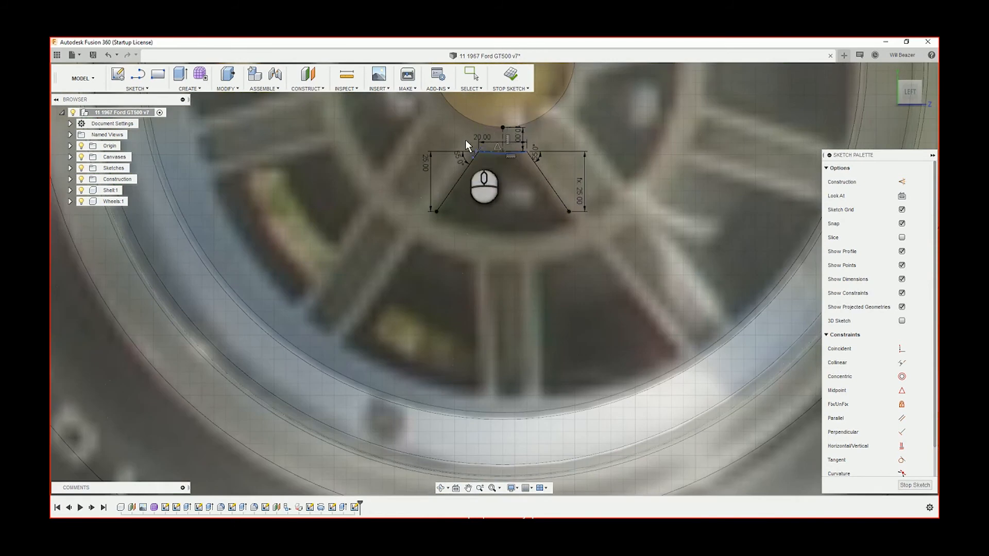
{"action": "key", "text": "a"}
{"action": "scroll", "coordinate": [461, 207], "scroll_direction": "up", "scroll_amount": 2}
{"action": "left_click", "coordinate": [428, 213]}
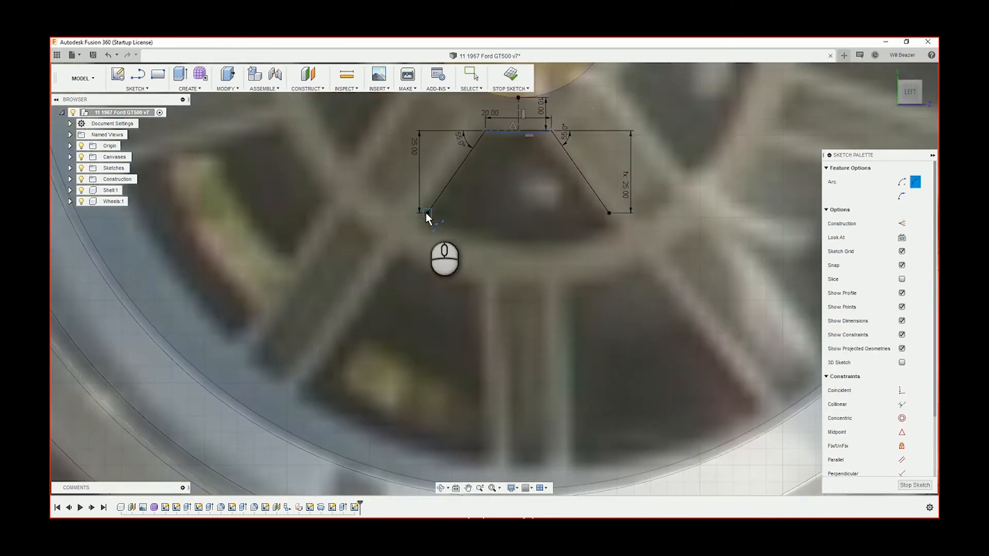
{"action": "left_click", "coordinate": [609, 212]}
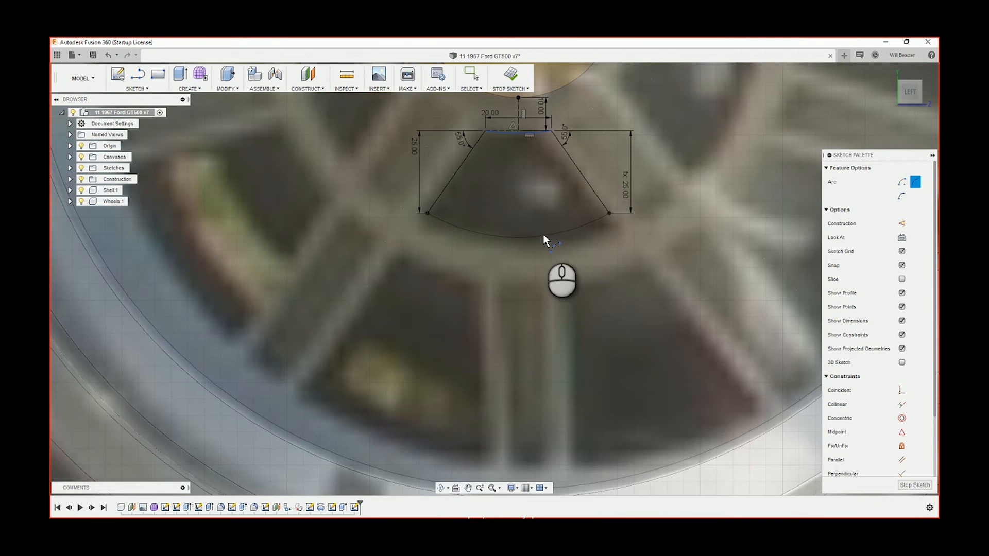
{"action": "left_click", "coordinate": [543, 235]}
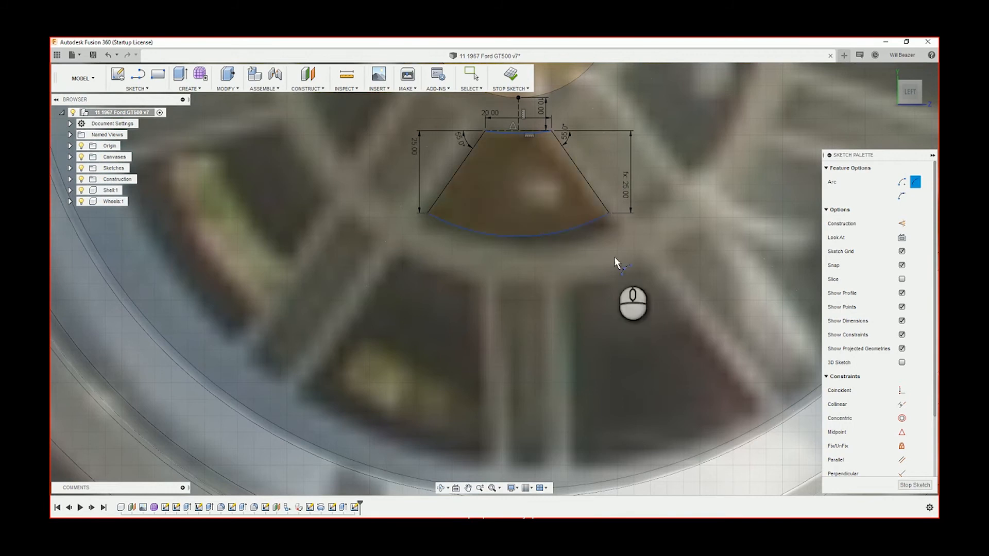
{"action": "key", "text": "Escape"}
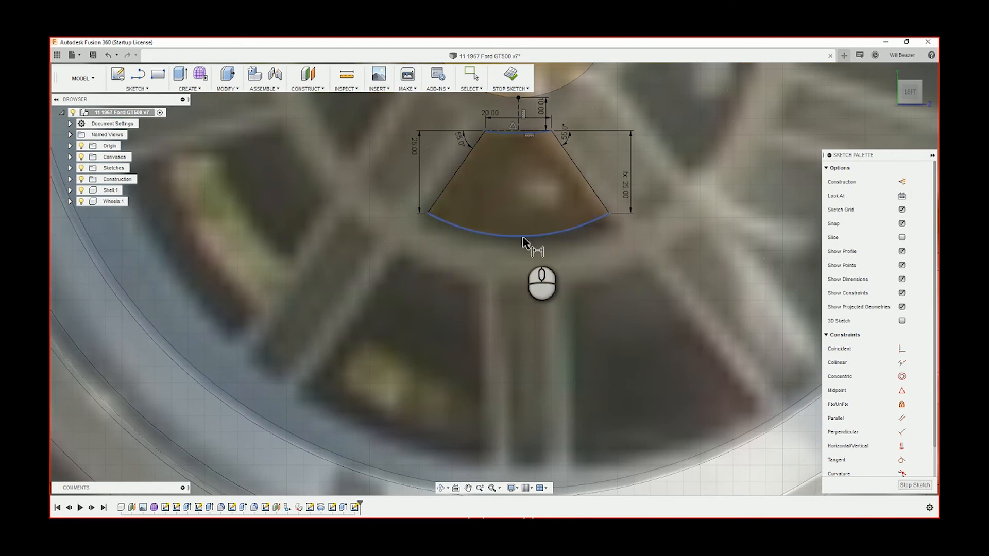
Draw a horizontal construction line between the lower endpoints of the two side lines
{"action": "key", "text": "Escape"}
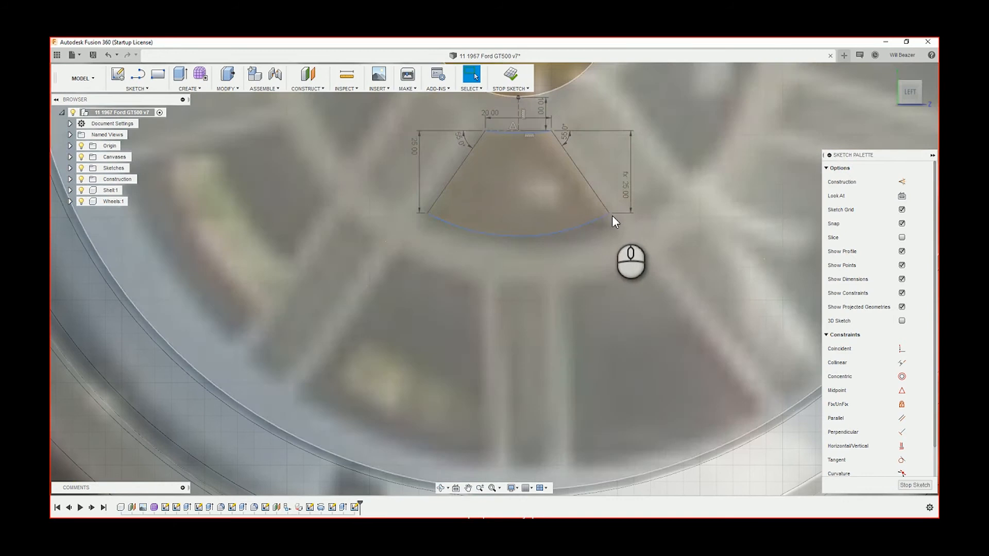
{"action": "key", "text": "l"}
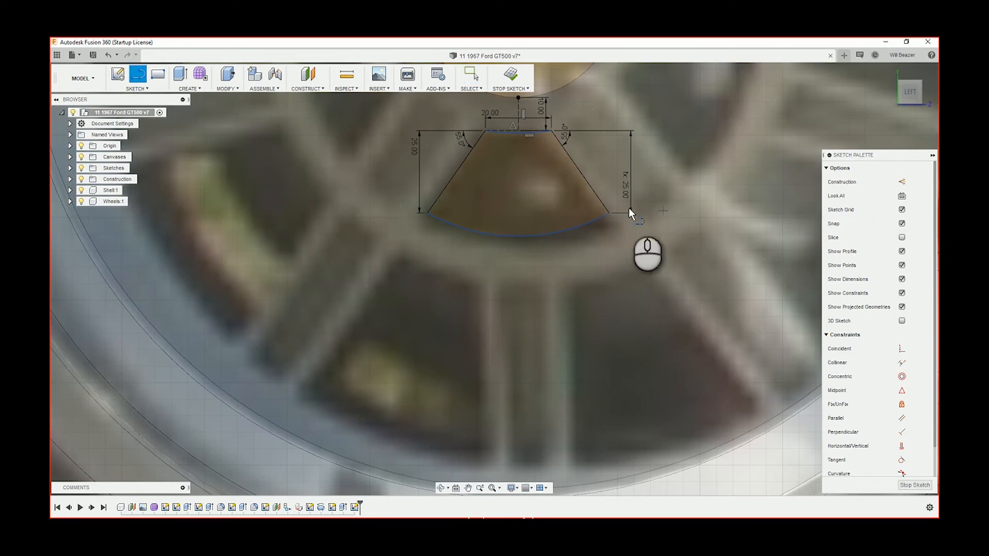
{"action": "key", "text": "x"}
{"action": "mouse_move", "coordinate": [610, 211]}
{"action": "left_mouse_down"}
{"action": "mouse_move", "coordinate": [403, 212]}
{"action": "mouse_move", "coordinate": [428, 212]}
{"action": "left_mouse_up"}
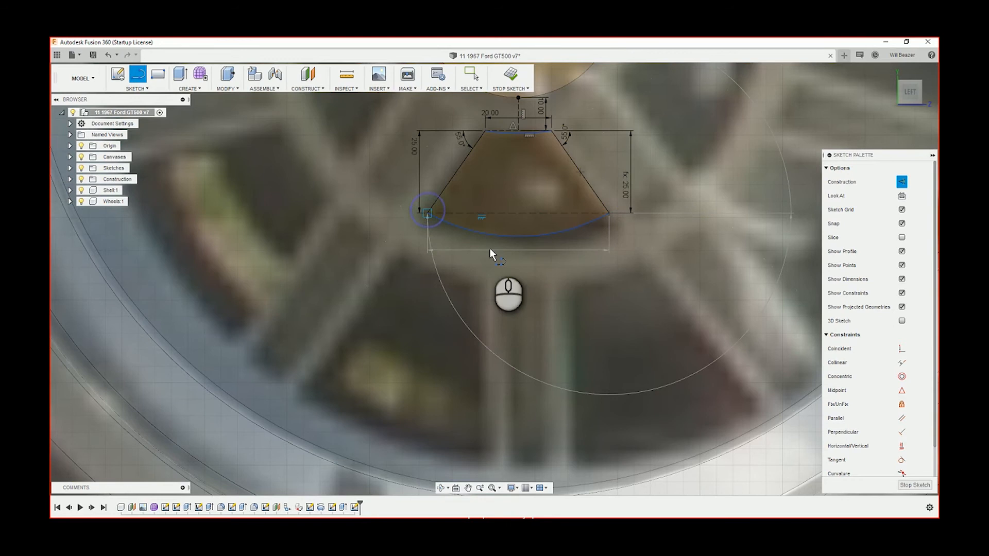
{"action": "key", "text": "Escape"}
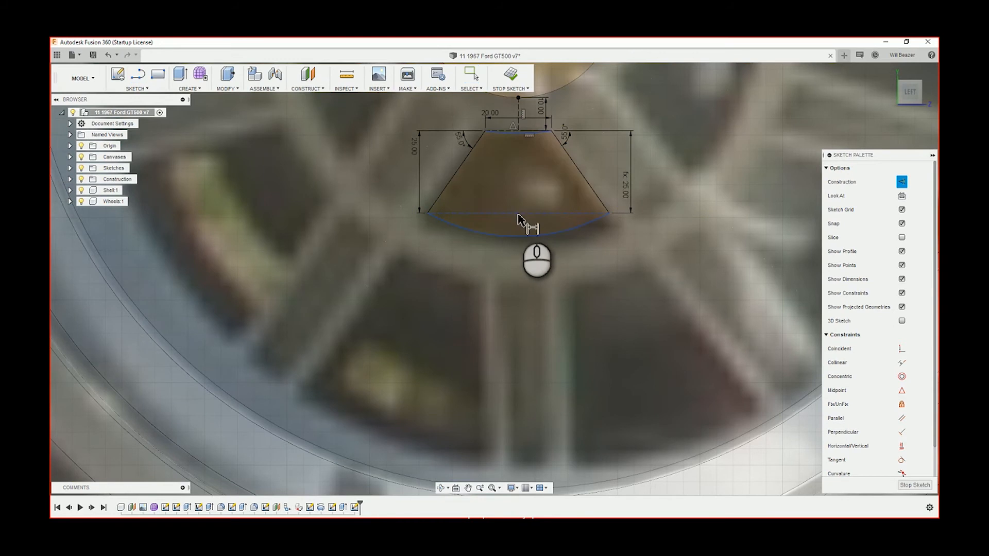
Dimension the vertical distance from the lower arc's centre to the lower construction line to 50 mm
{"action": "left_click", "coordinate": [518, 215]}
{"action": "left_click", "coordinate": [521, 238]}
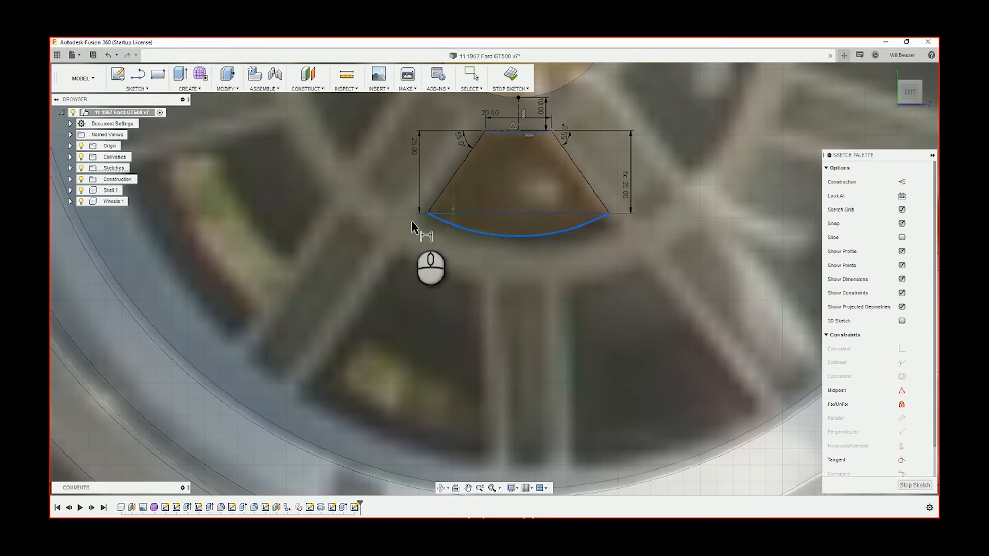
{"action": "left_click", "coordinate": [379, 226]}
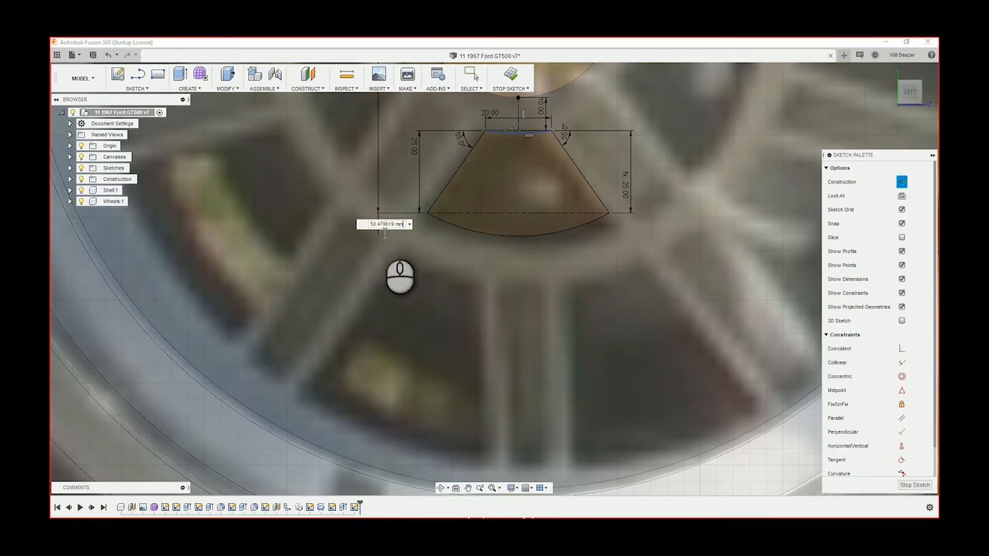
{"action": "scroll", "coordinate": [516, 147], "scroll_direction": "up", "scroll_amount": 3}
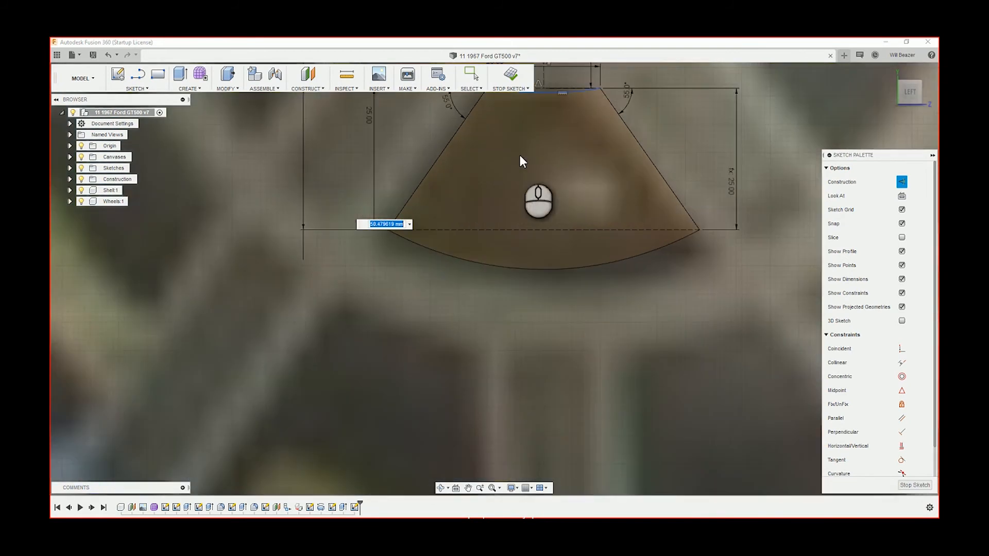
{"action": "scroll", "coordinate": [521, 160], "scroll_direction": "down", "scroll_amount": 4}
{"action": "scroll", "coordinate": [524, 249], "scroll_direction": "down", "scroll_amount": 1}
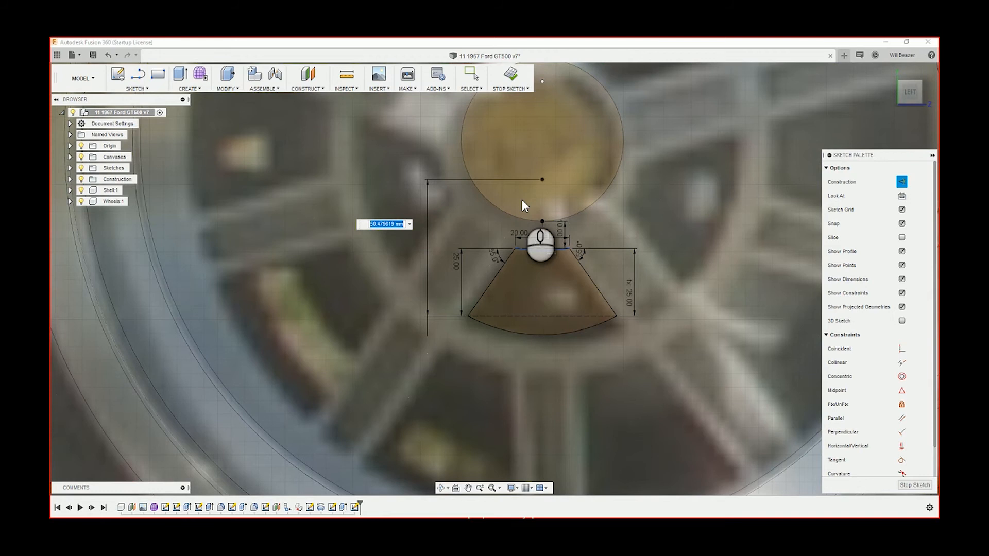
{"action": "type", "text": "50"}
{"action": "key", "text": "Return"}
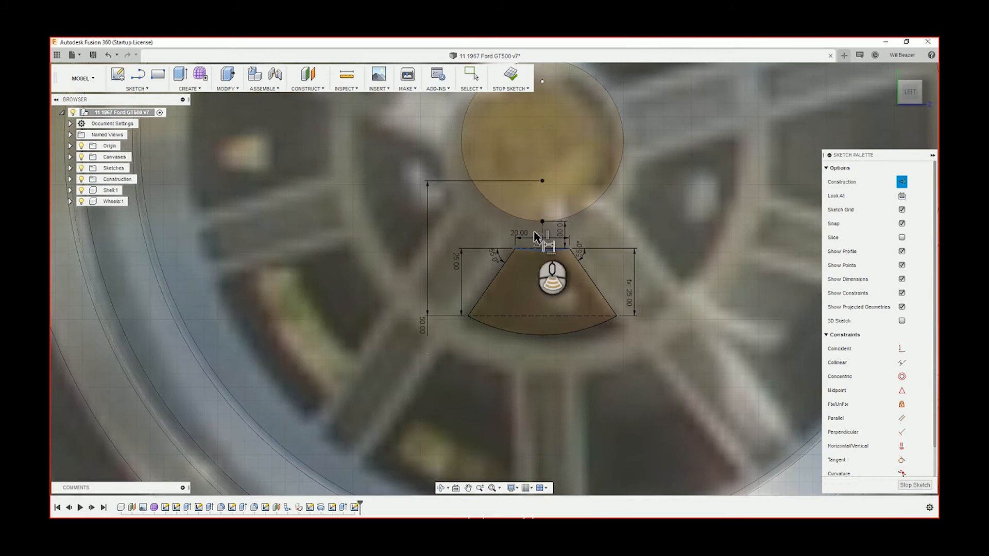
Dimension the vertical distance from the upper arc's centre to the upper horizontal construction line to 60 mm
{"action": "scroll", "coordinate": [536, 236], "scroll_direction": "up", "scroll_amount": 4}
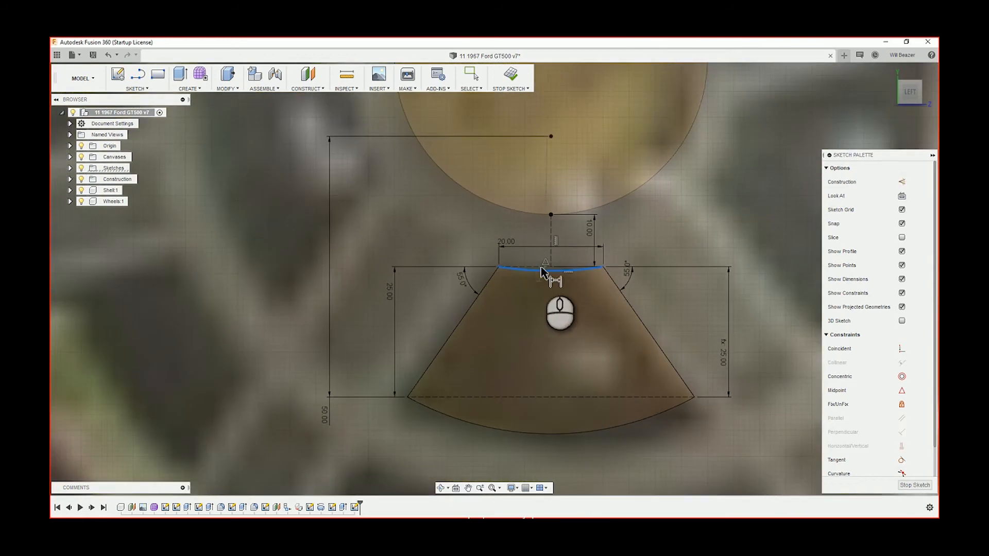
{"action": "left_click", "coordinate": [539, 266]}
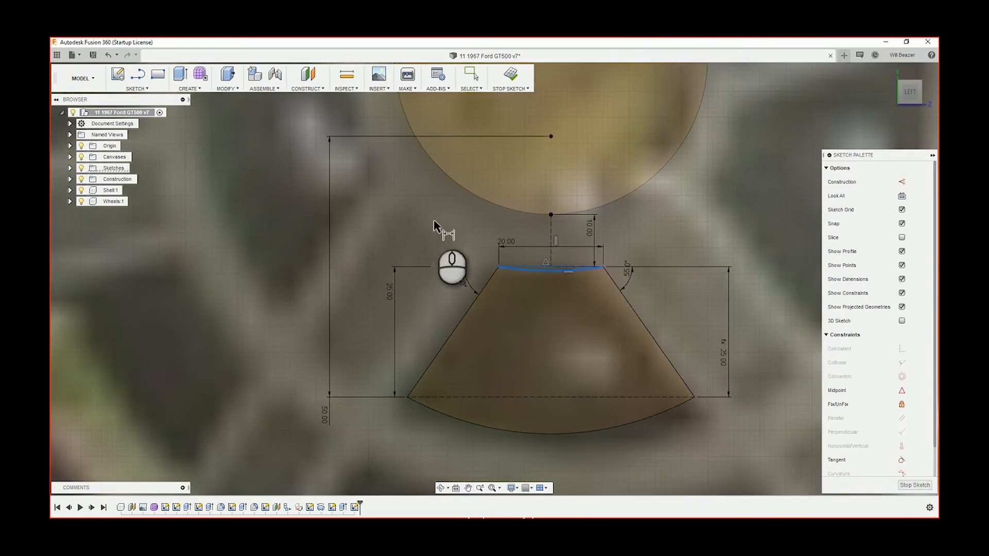
{"action": "left_click", "coordinate": [441, 199]}
{"action": "scroll", "coordinate": [441, 196], "scroll_direction": "down", "scroll_amount": 3}
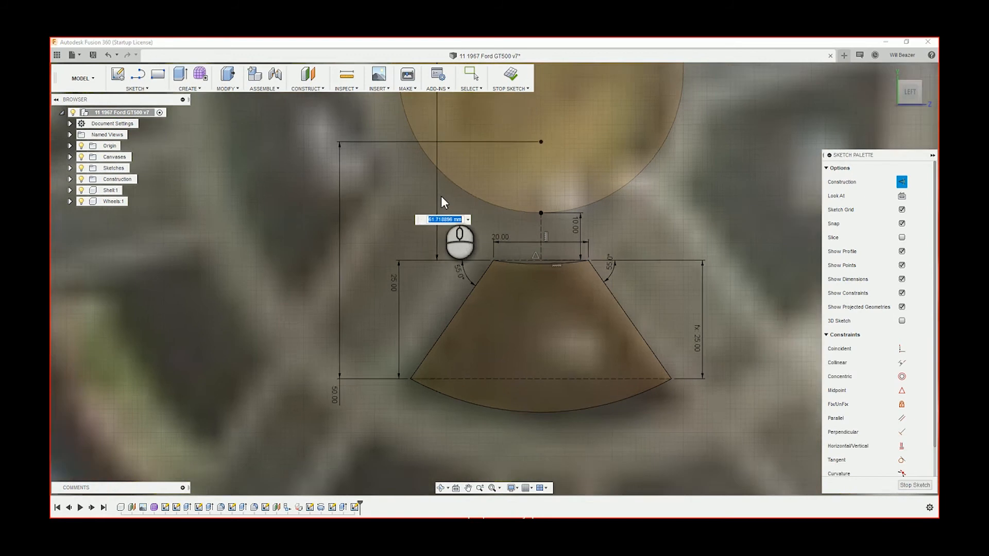
{"action": "scroll", "coordinate": [452, 161], "scroll_direction": "up", "scroll_amount": 2}
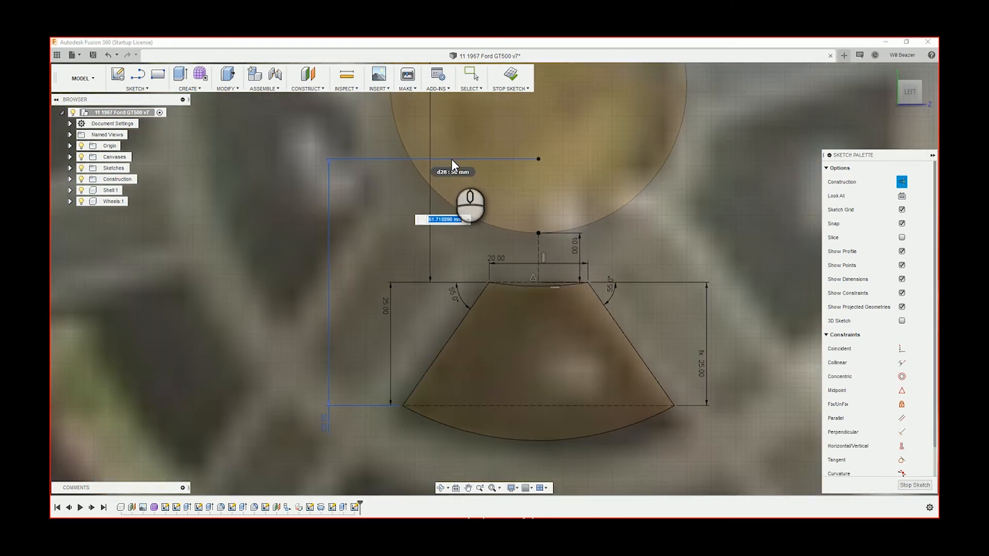
{"action": "type", "text": "60"}
{"action": "key", "text": "Return"}
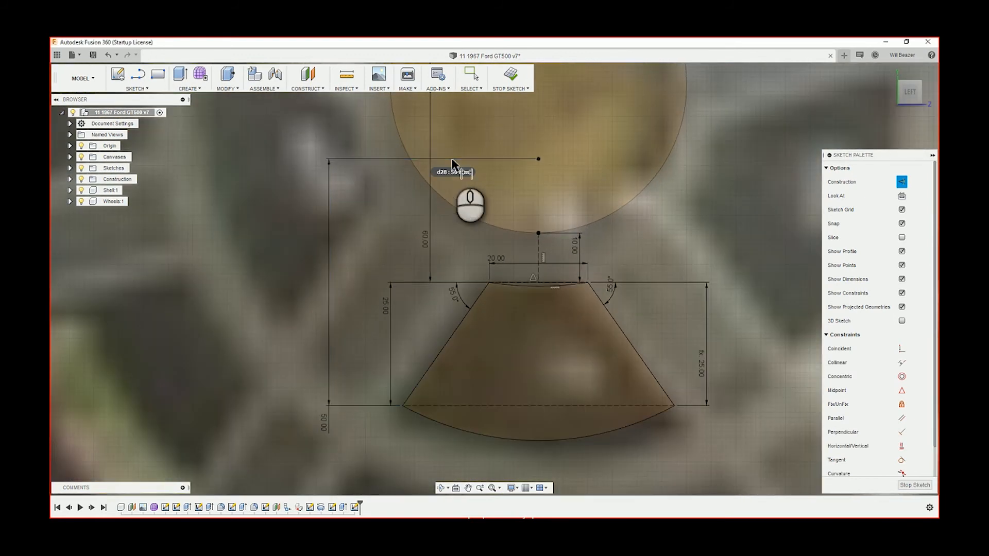
Draw a line about 50 mm long down the left side of the outer opening at the lower left, as normal geometry
{"action": "scroll", "coordinate": [452, 160], "scroll_direction": "down", "scroll_amount": 5}
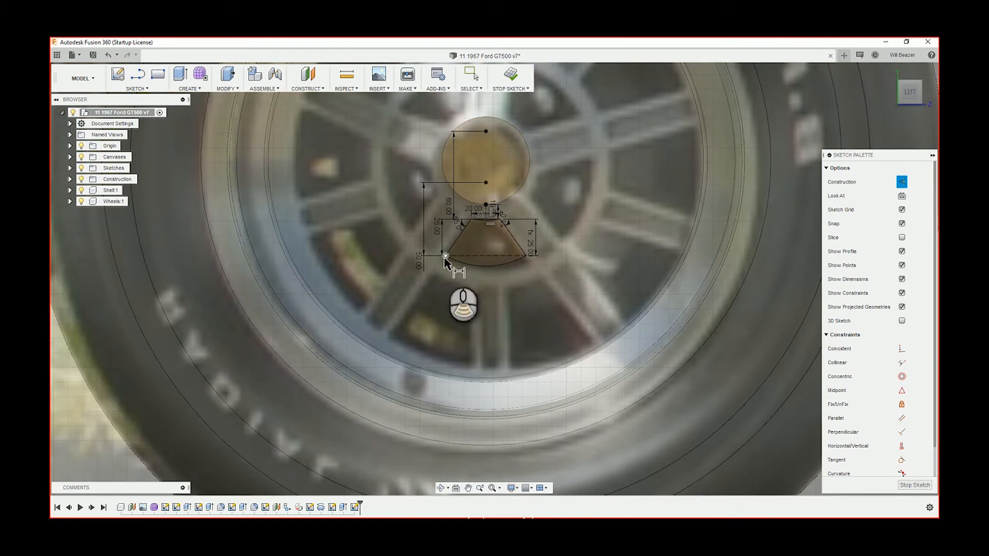
{"action": "scroll", "coordinate": [445, 260], "scroll_direction": "up", "scroll_amount": 3}
{"action": "key", "text": "l"}
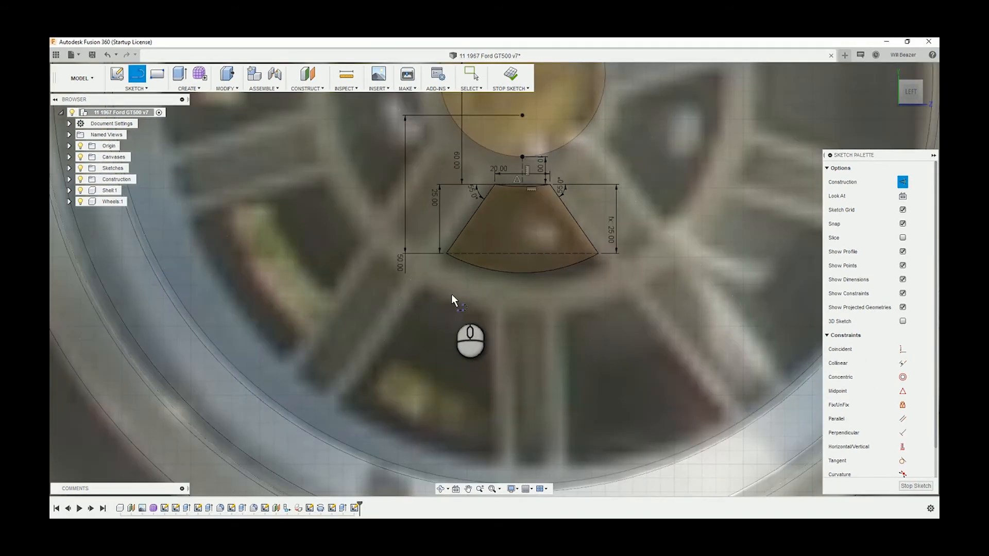
{"action": "left_click", "coordinate": [424, 286]}
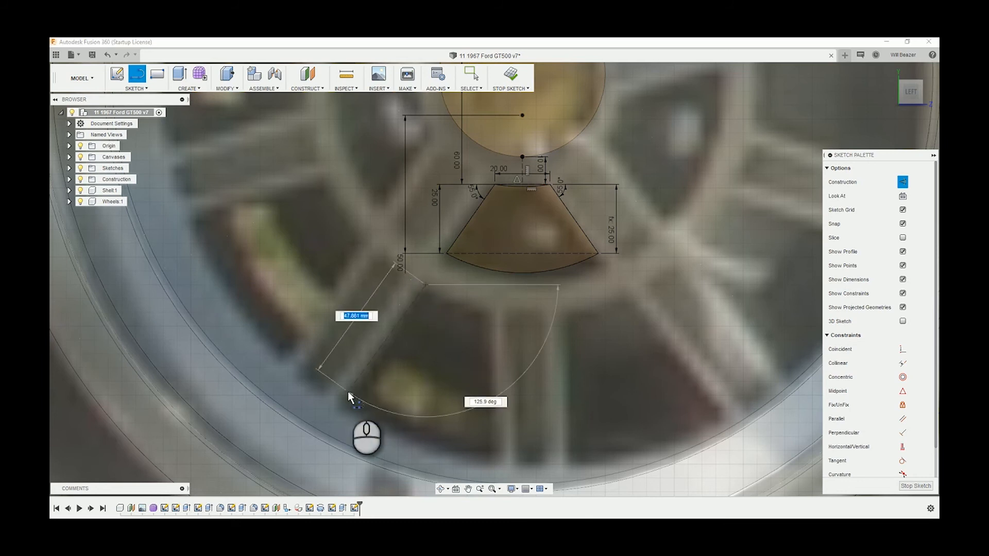
{"action": "left_click", "coordinate": [344, 394]}
{"action": "key", "text": "Escape"}
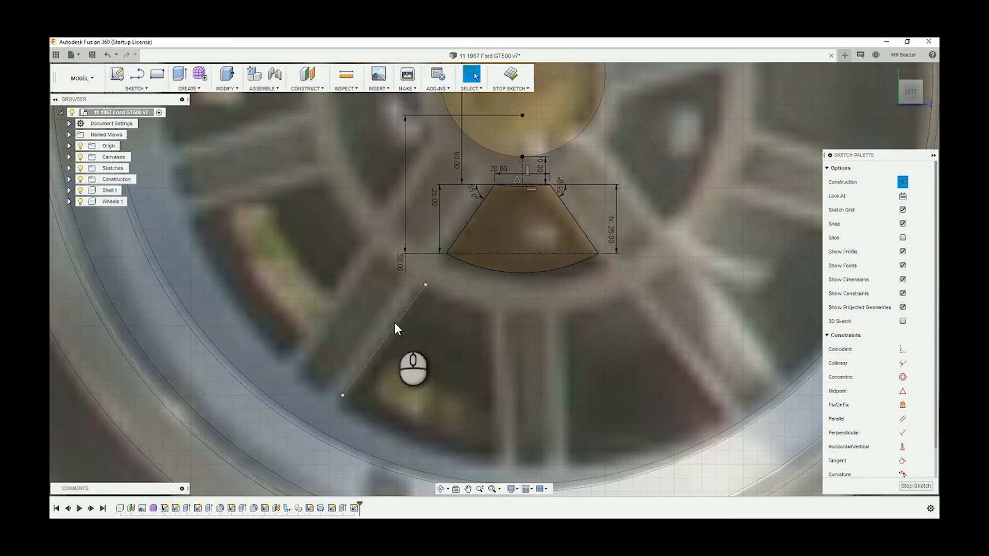
{"action": "left_click", "coordinate": [395, 324]}
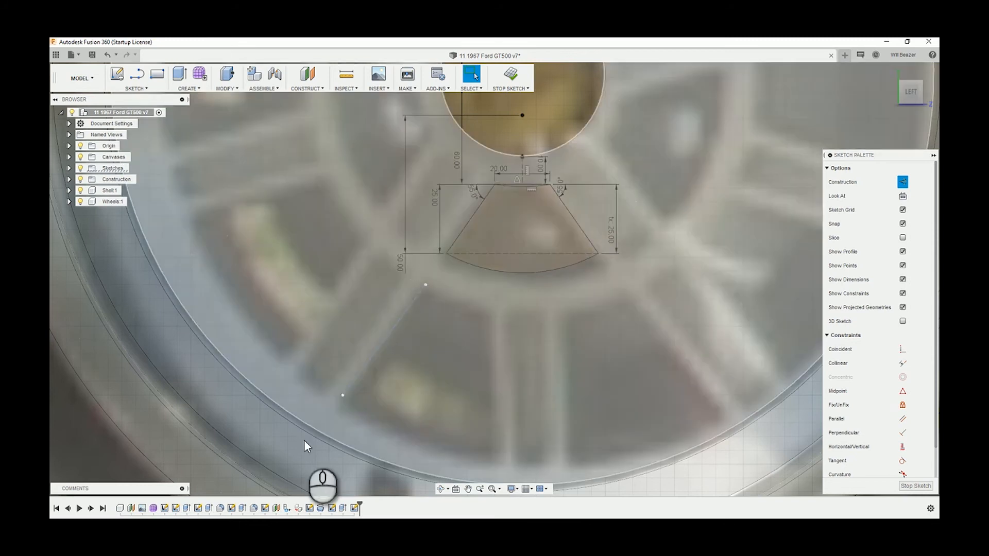
Examine how the traced opening and the new side line fit the spokes and rim in the reference photo
{"action": "scroll", "coordinate": [275, 454], "scroll_direction": "down", "scroll_amount": 6}
{"action": "middle_click_drag", "start_coordinate": [338, 367], "coordinate": [367, 294]}
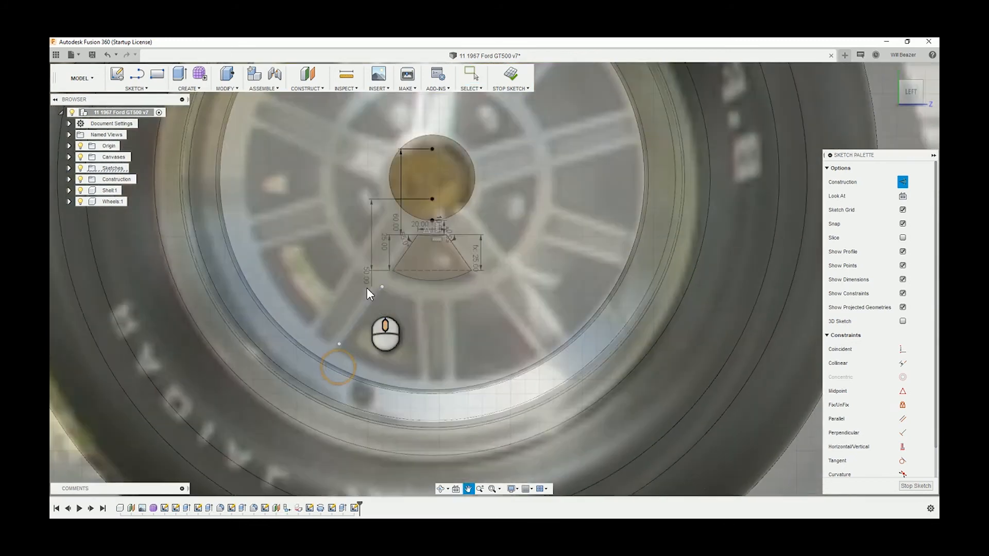
{"action": "scroll", "coordinate": [353, 312], "scroll_direction": "up", "scroll_amount": 3}
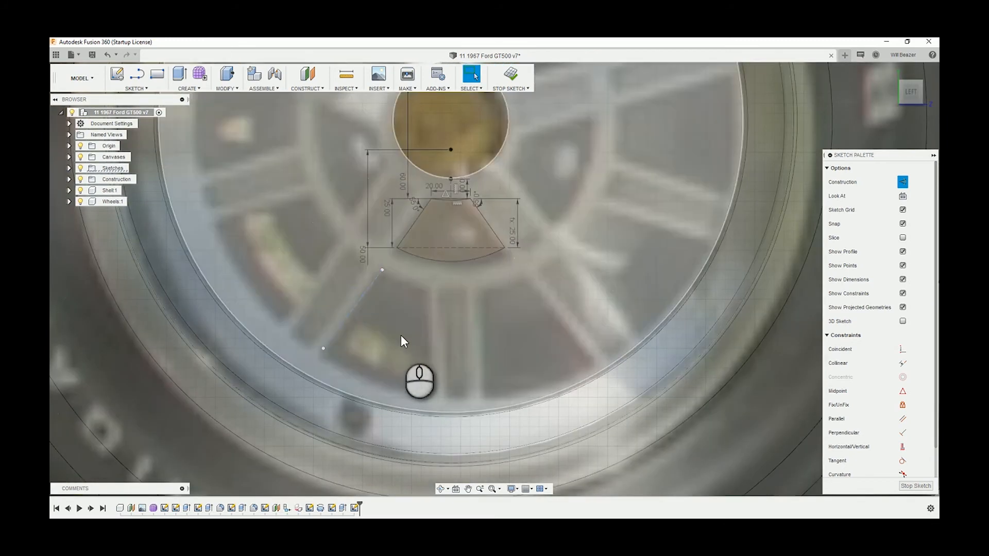
{"action": "left_click", "coordinate": [425, 286]}
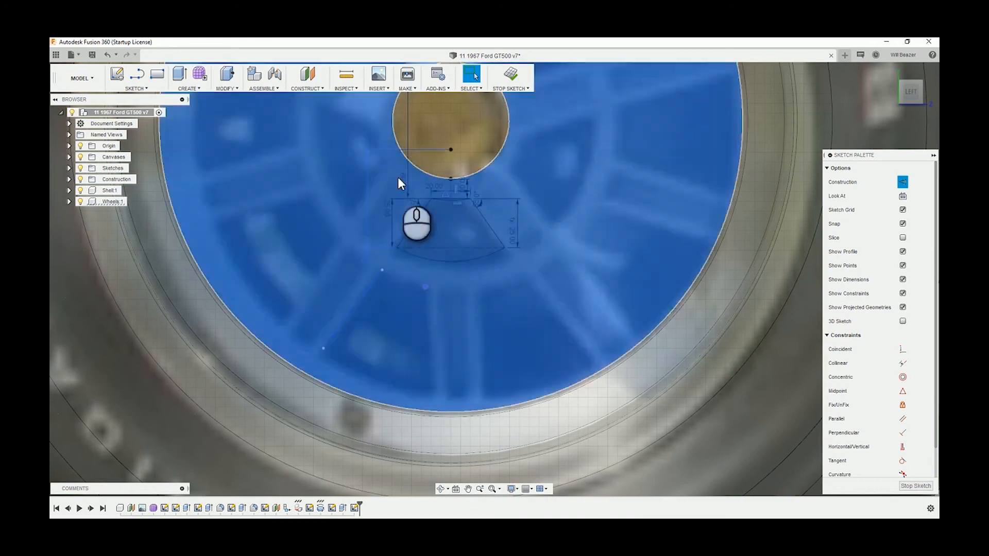
{"action": "scroll", "coordinate": [518, 422], "scroll_direction": "down", "scroll_amount": 3}
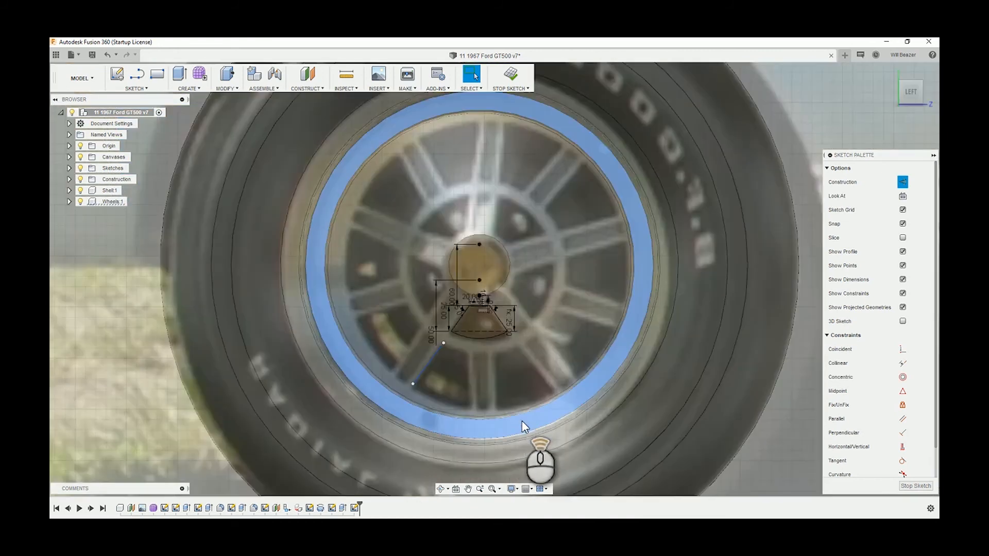
{"action": "scroll", "coordinate": [521, 421], "scroll_direction": "down", "scroll_amount": 2}
{"action": "left_click", "coordinate": [214, 419]}
{"action": "scroll", "coordinate": [520, 308], "scroll_direction": "up", "scroll_amount": 3}
{"action": "scroll", "coordinate": [427, 428], "scroll_direction": "up", "scroll_amount": 3}
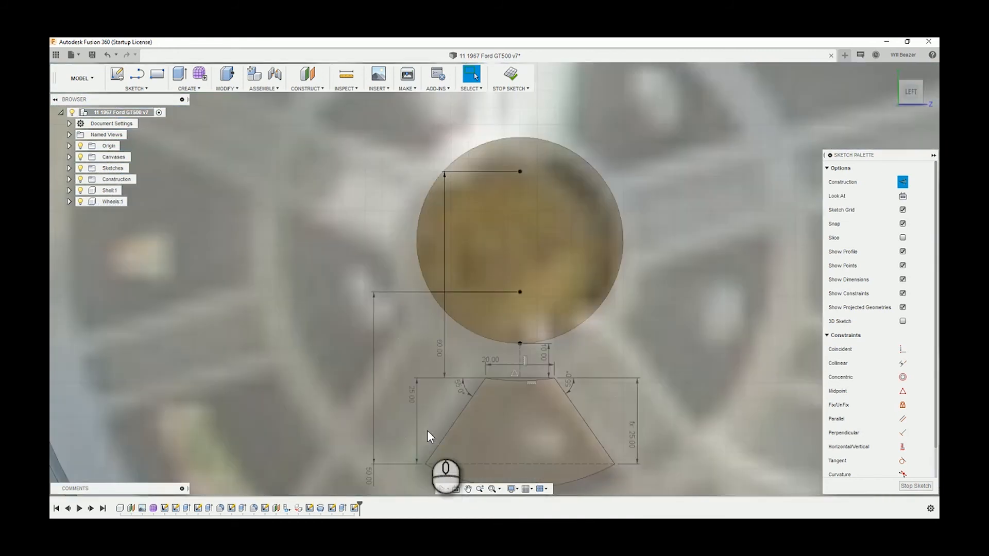
{"action": "middle_click_drag", "start_coordinate": [428, 430], "coordinate": [453, 226]}
{"action": "scroll", "coordinate": [438, 260], "scroll_direction": "up", "scroll_amount": 3}
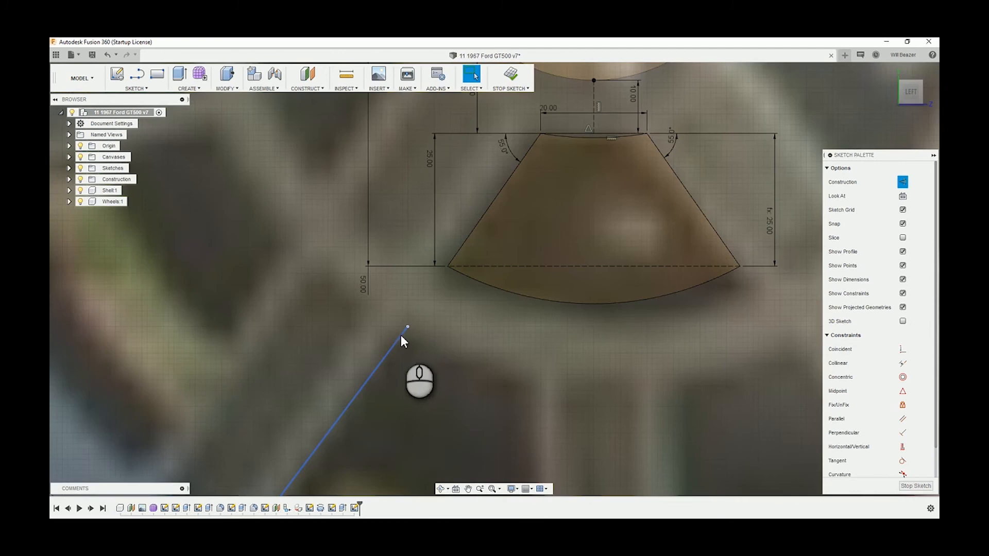
Make the outer opening's side line collinear with the left slanted edge of the inner opening
{"action": "left_click", "coordinate": [401, 334]}
{"action": "left_click", "coordinate": [452, 255], "text": "ctrl"}
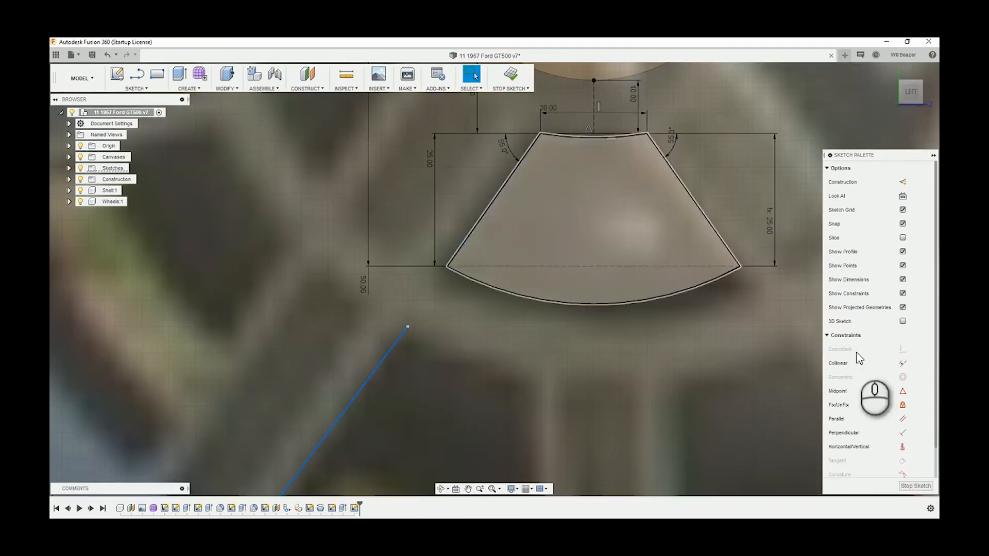
{"action": "left_click", "coordinate": [902, 363]}
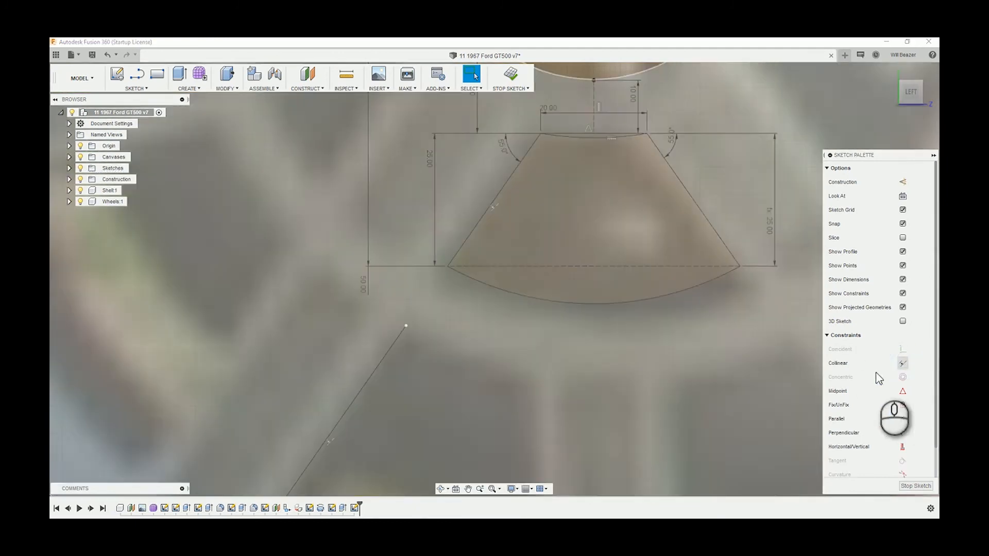
Dimension the vertical distance from the inner opening's lower left corner to the side line's upper end to 15 mm
{"action": "scroll", "coordinate": [439, 398], "scroll_direction": "down", "scroll_amount": 4}
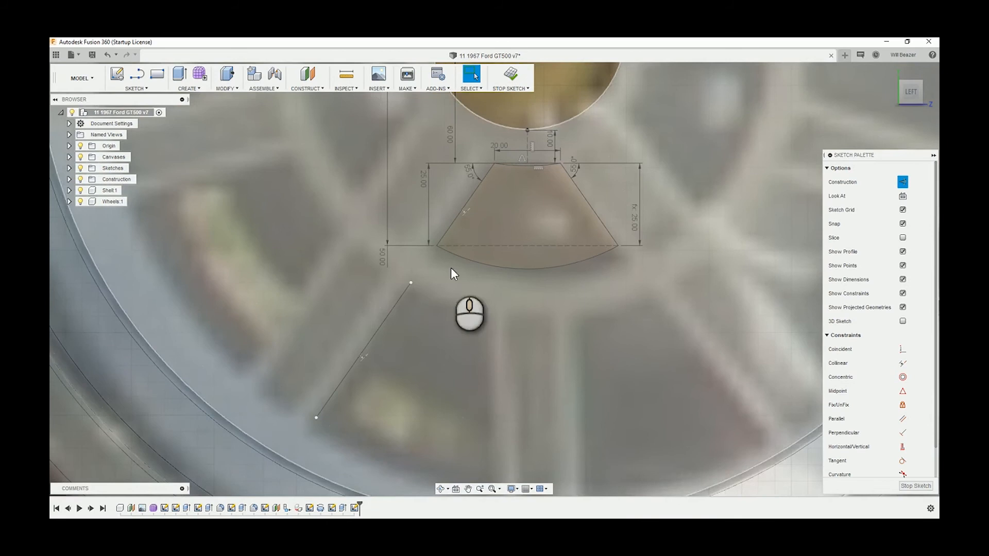
{"action": "scroll", "coordinate": [452, 273], "scroll_direction": "down", "scroll_amount": 1}
{"action": "scroll", "coordinate": [426, 278], "scroll_direction": "up", "scroll_amount": 3}
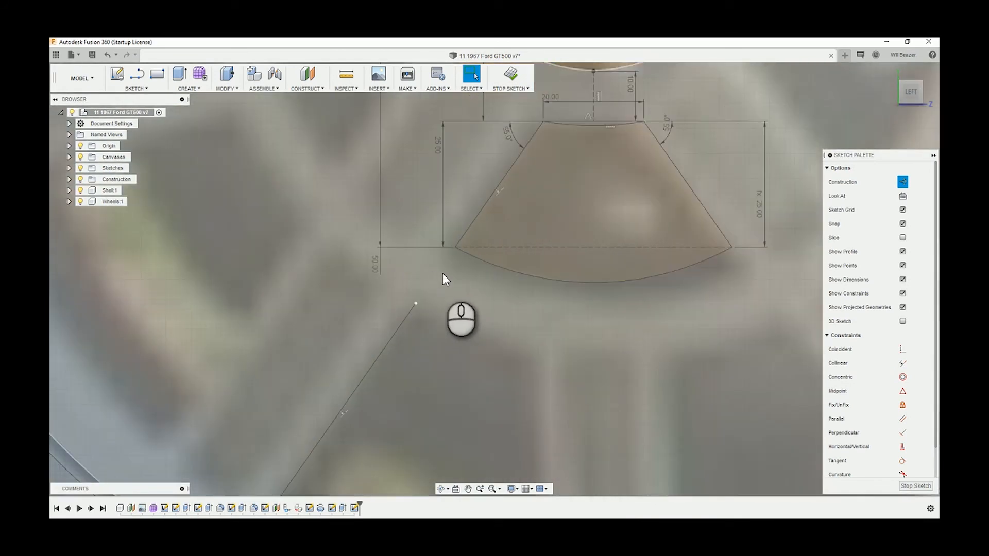
{"action": "key", "text": "d"}
{"action": "left_click", "coordinate": [455, 247]}
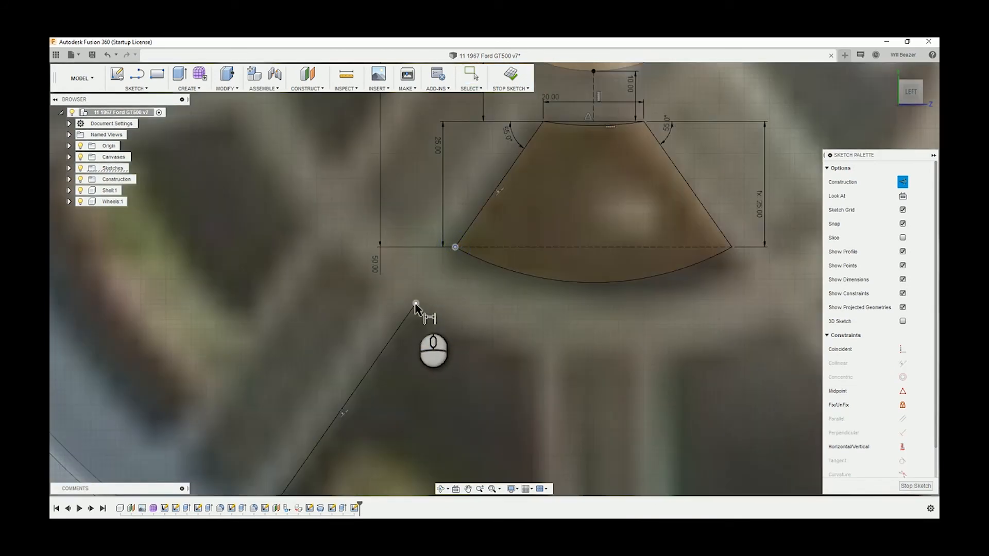
{"action": "left_click", "coordinate": [415, 303]}
{"action": "left_click", "coordinate": [343, 299]}
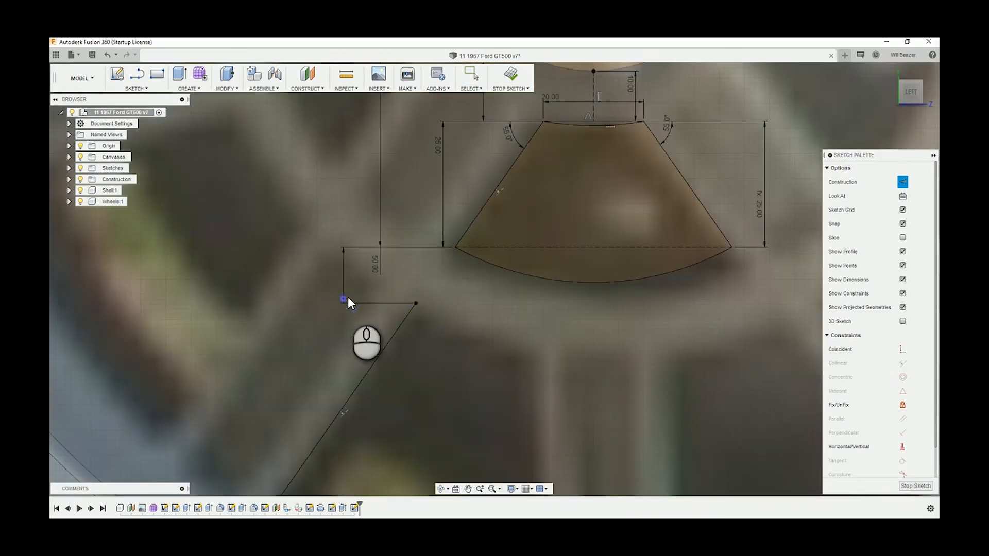
{"action": "type", "text": "15"}
{"action": "key", "text": "Return"}
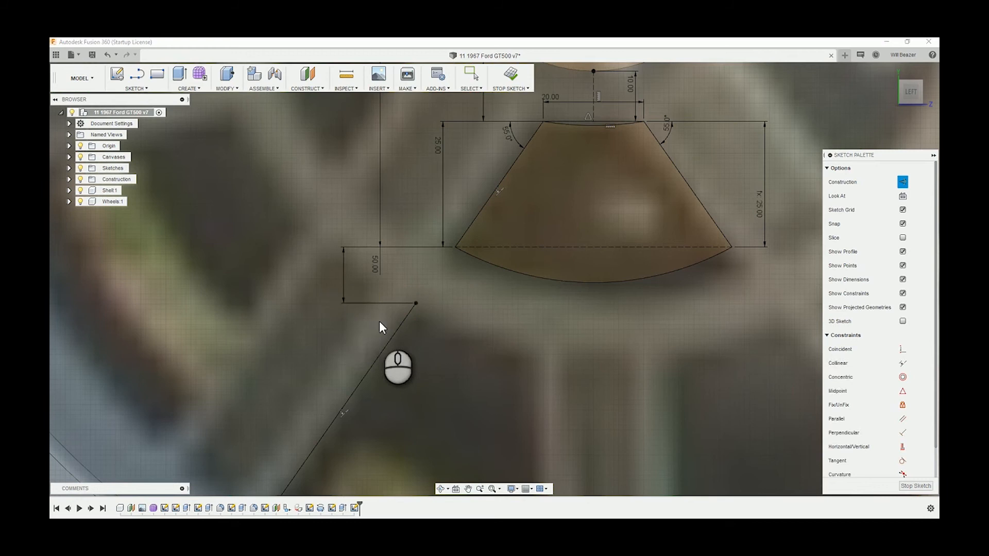
Dimension the vertical distance between the two ends of the outer opening's side line to 37 mm
{"action": "scroll", "coordinate": [379, 322], "scroll_direction": "down", "scroll_amount": 2}
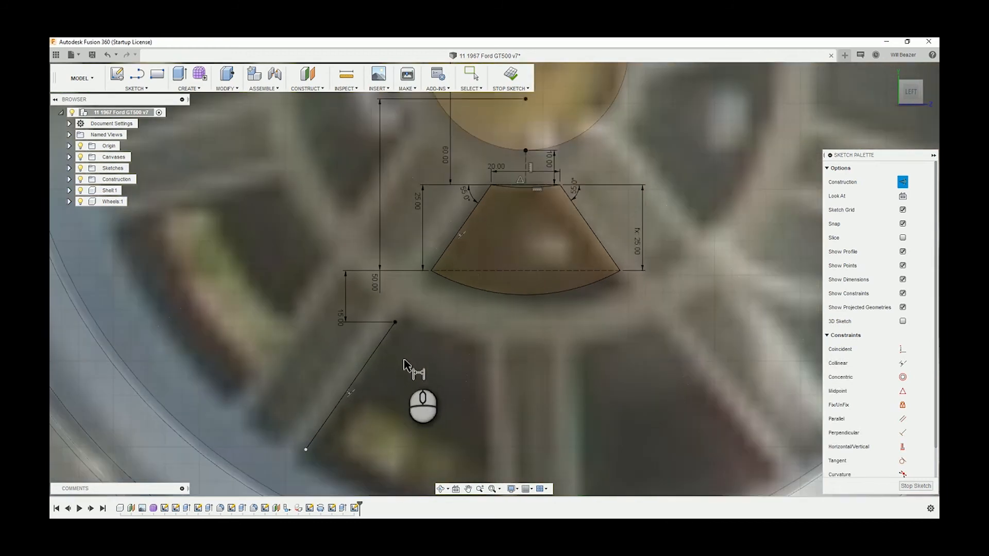
{"action": "mouse_move", "coordinate": [401, 359]}
{"action": "middle_mouse_down"}
{"action": "mouse_move", "coordinate": [392, 319]}
{"action": "mouse_move", "coordinate": [403, 296]}
{"action": "middle_mouse_up"}
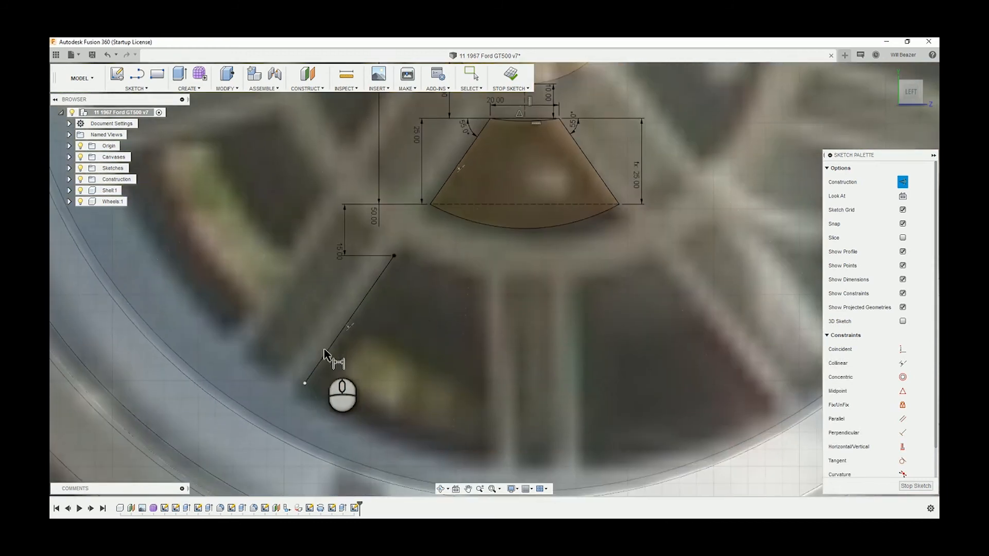
{"action": "left_click", "coordinate": [305, 382]}
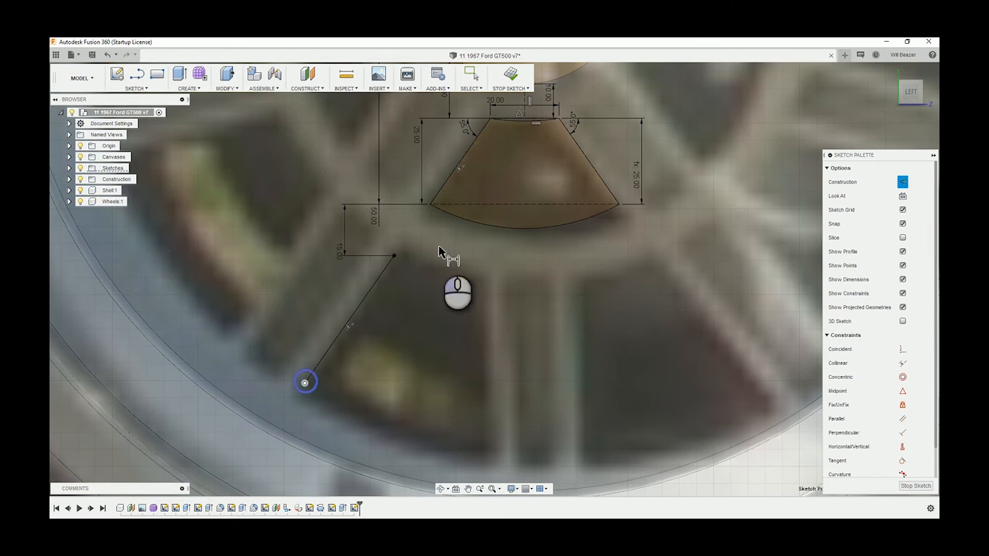
{"action": "left_click", "coordinate": [395, 256]}
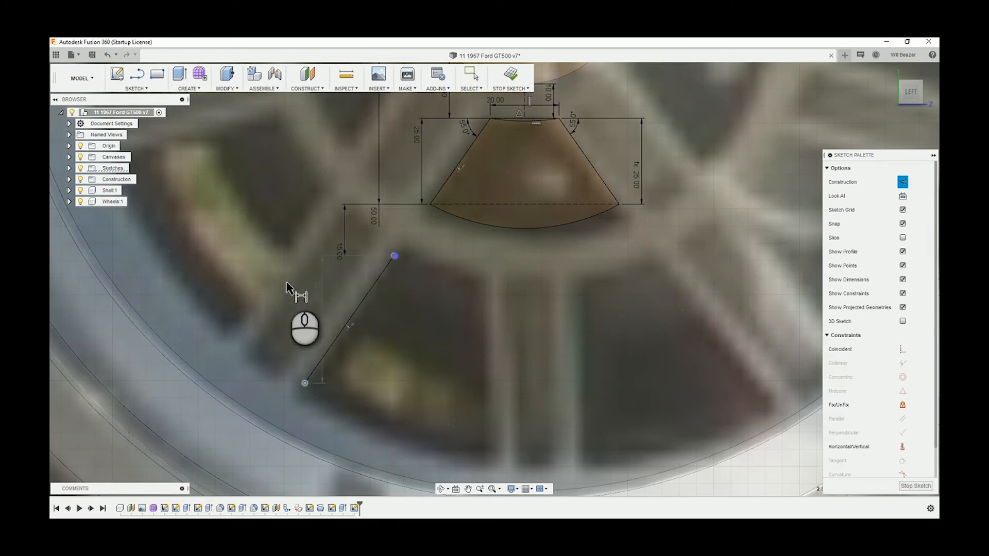
{"action": "left_click", "coordinate": [236, 292]}
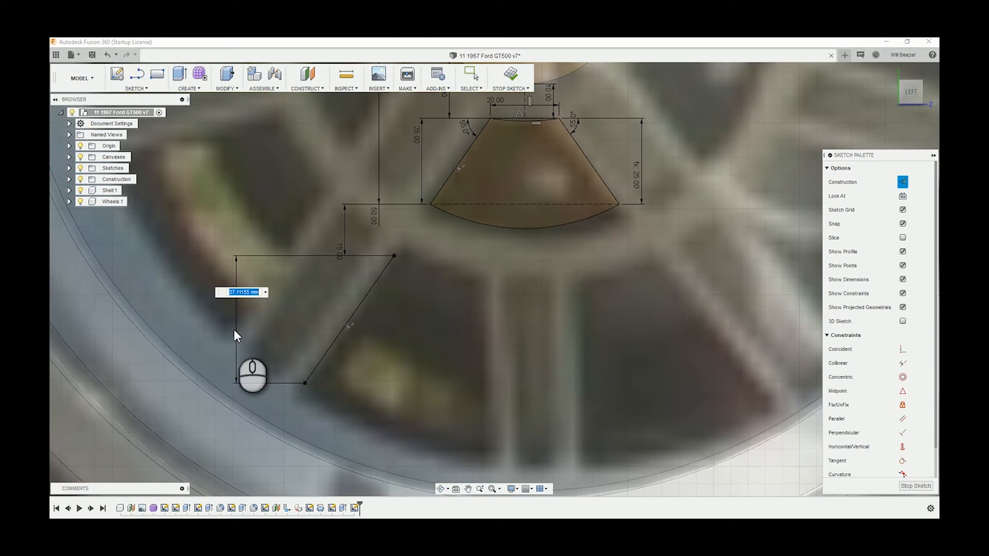
{"action": "type", "text": "37"}
{"action": "key", "text": "Return"}
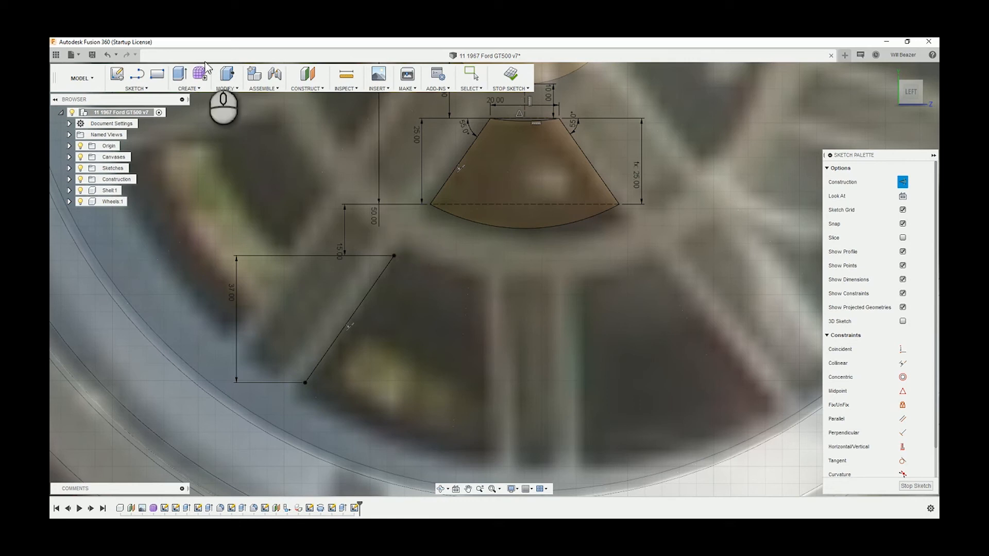
Offset only the inner opening's lower arc 17 mm outward, with chain selection turned off
{"action": "key", "text": "o"}
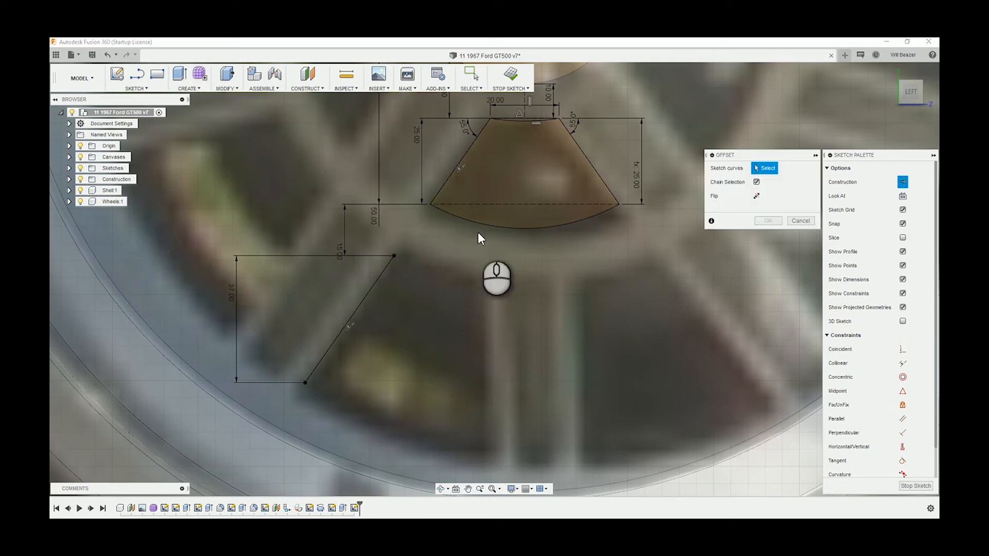
{"action": "left_click", "coordinate": [481, 225]}
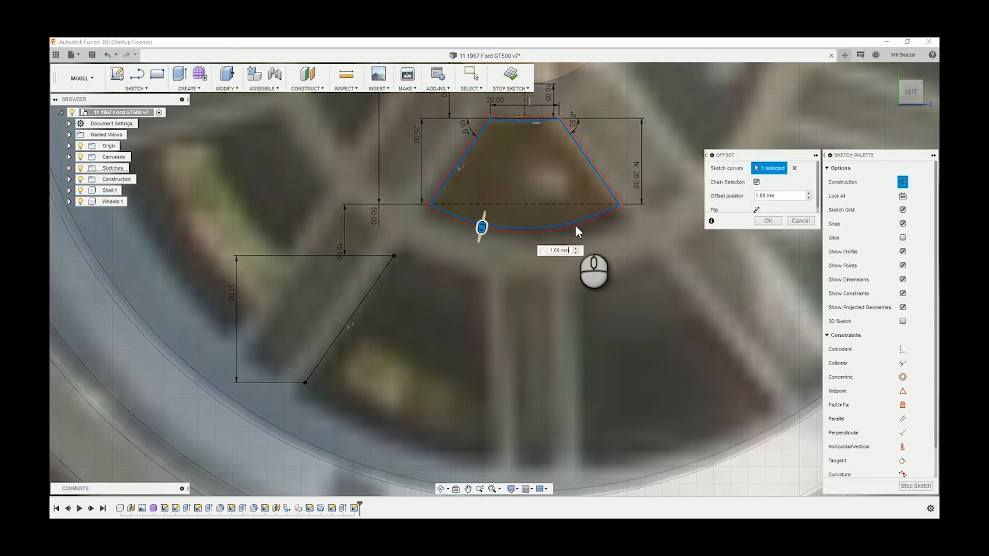
{"action": "left_click", "coordinate": [756, 182]}
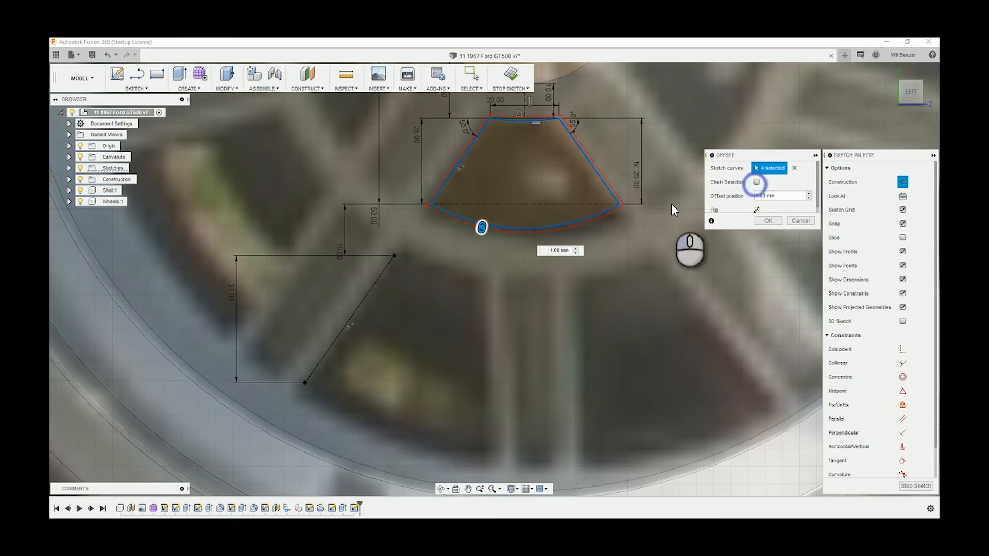
{"action": "left_click", "coordinate": [794, 167]}
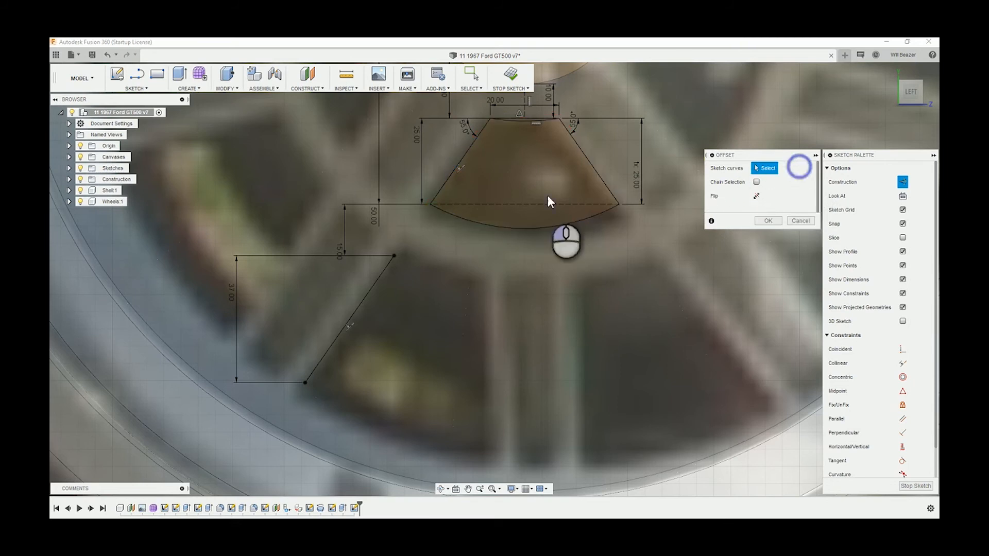
{"action": "left_click", "coordinate": [511, 227]}
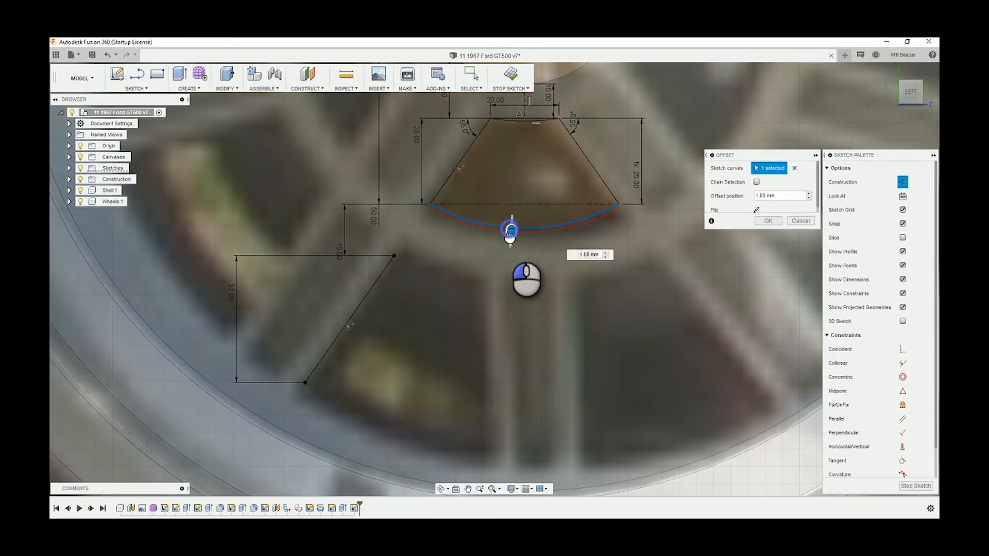
{"action": "left_click_drag", "start_coordinate": [510, 228], "coordinate": [502, 290]}
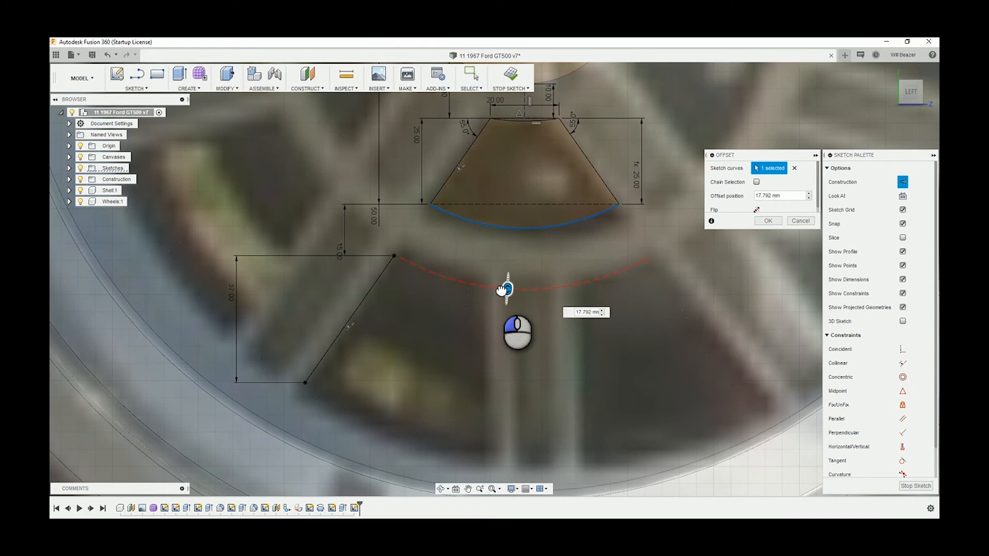
{"action": "left_click_drag", "start_coordinate": [501, 290], "coordinate": [509, 291]}
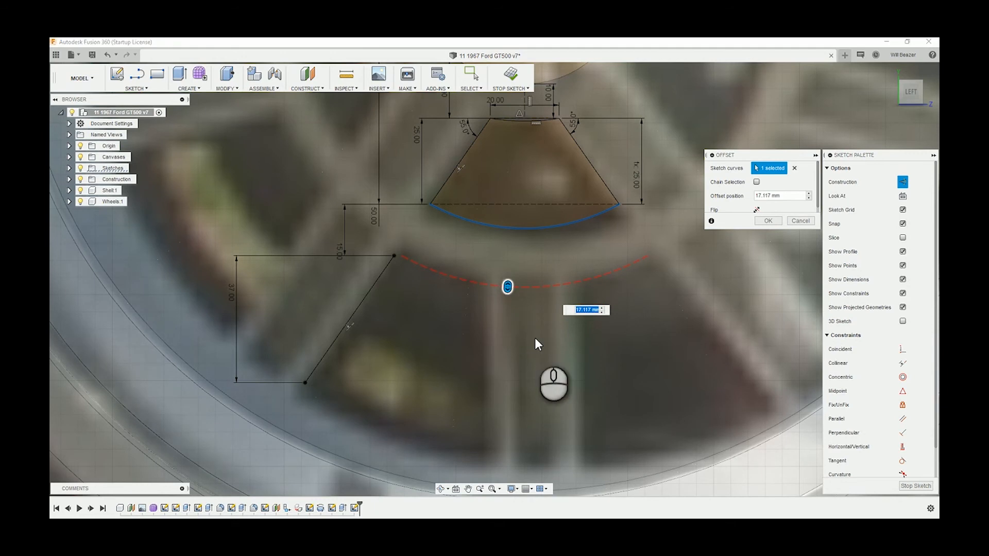
{"action": "type", "text": "17"}
{"action": "key", "text": "Return"}
Convert the offset arc from construction to normal geometry and clear the selection
{"action": "scroll", "coordinate": [450, 269], "scroll_direction": "up", "scroll_amount": 5}
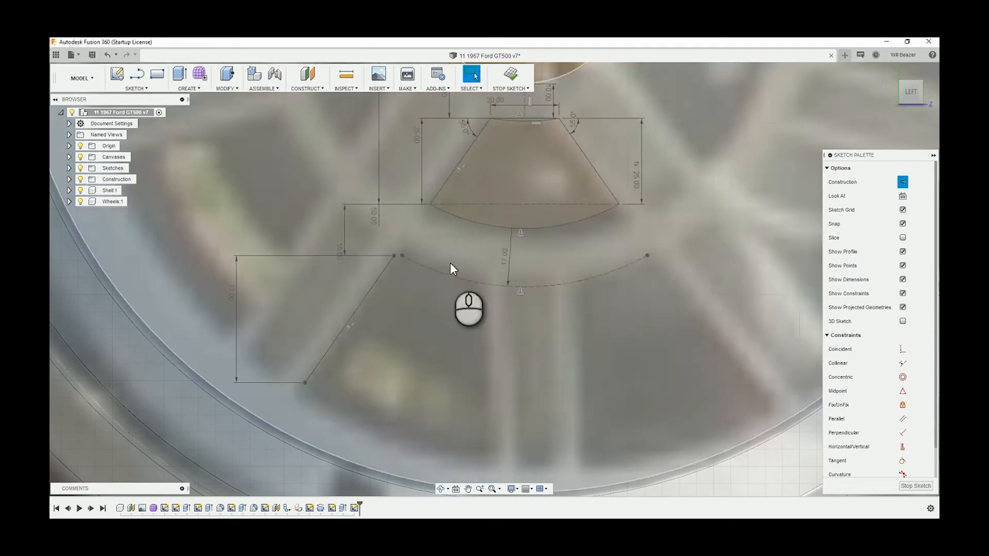
{"action": "scroll", "coordinate": [431, 271], "scroll_direction": "up", "scroll_amount": 1}
{"action": "left_click", "coordinate": [431, 271]}
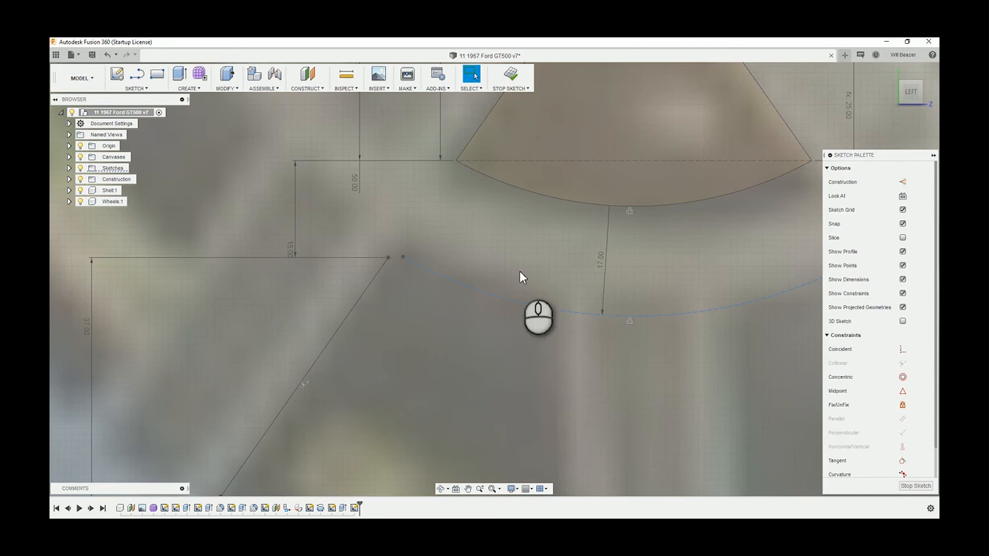
{"action": "left_click", "coordinate": [438, 226]}
{"action": "scroll", "coordinate": [423, 250], "scroll_direction": "down", "scroll_amount": 5}
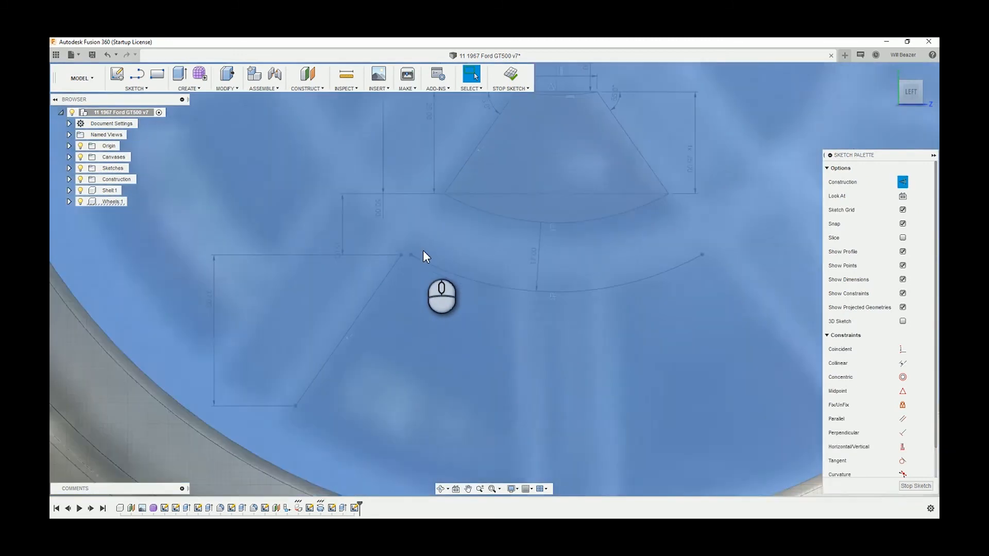
{"action": "scroll", "coordinate": [422, 253], "scroll_direction": "down", "scroll_amount": 8}
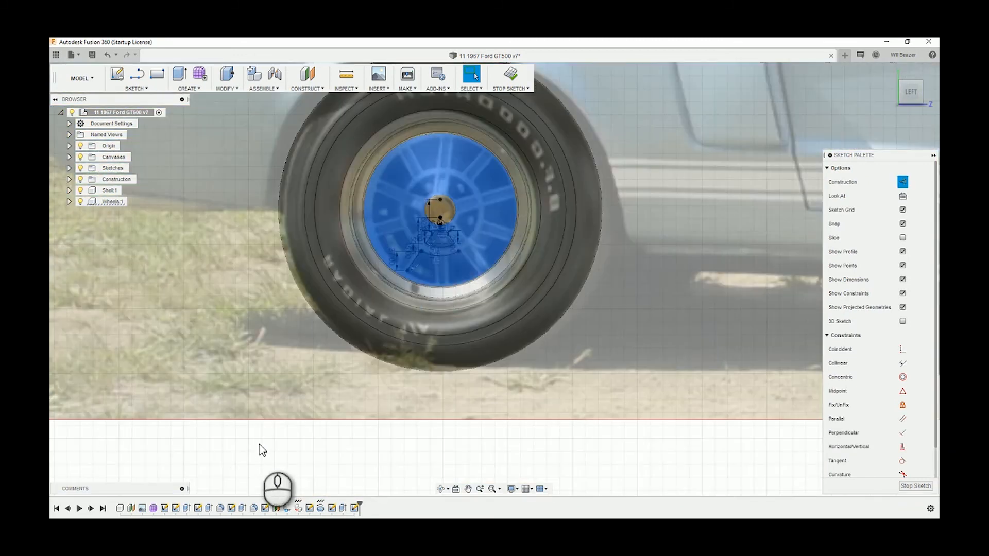
{"action": "left_click", "coordinate": [258, 444]}
Examine the gap between the offset arc's left end and the upper end of the side line
{"action": "scroll", "coordinate": [397, 212], "scroll_direction": "up", "scroll_amount": 10}
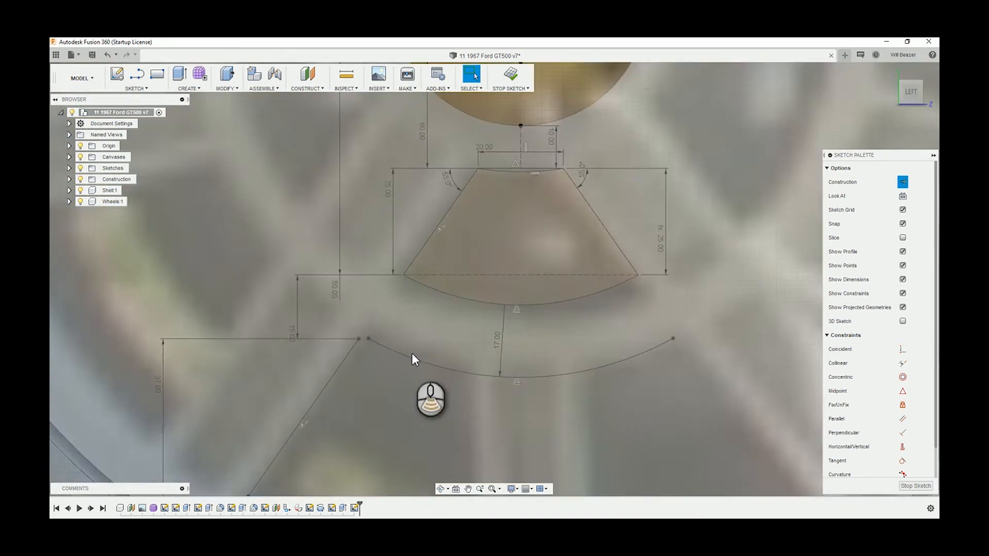
{"action": "scroll", "coordinate": [412, 355], "scroll_direction": "up", "scroll_amount": 4}
{"action": "left_click", "coordinate": [330, 317]}
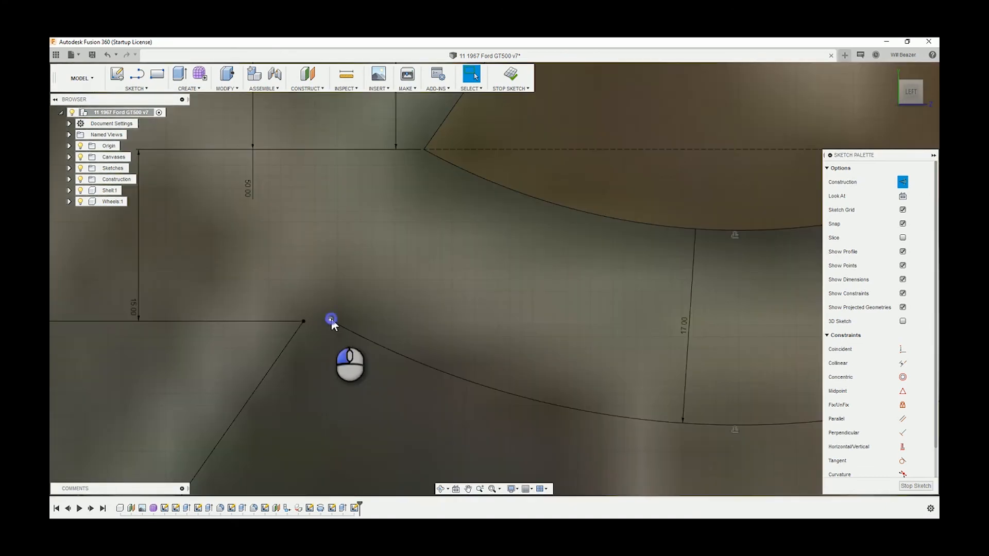
{"action": "scroll", "coordinate": [313, 304], "scroll_direction": "down", "scroll_amount": 3}
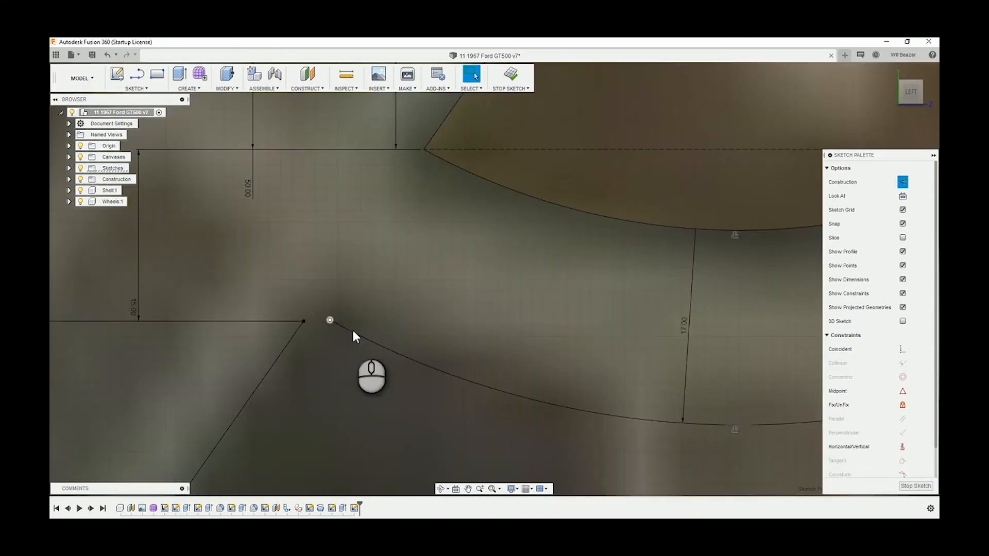
{"action": "scroll", "coordinate": [382, 335], "scroll_direction": "down", "scroll_amount": 5}
{"action": "scroll", "coordinate": [382, 337], "scroll_direction": "up", "scroll_amount": 6}
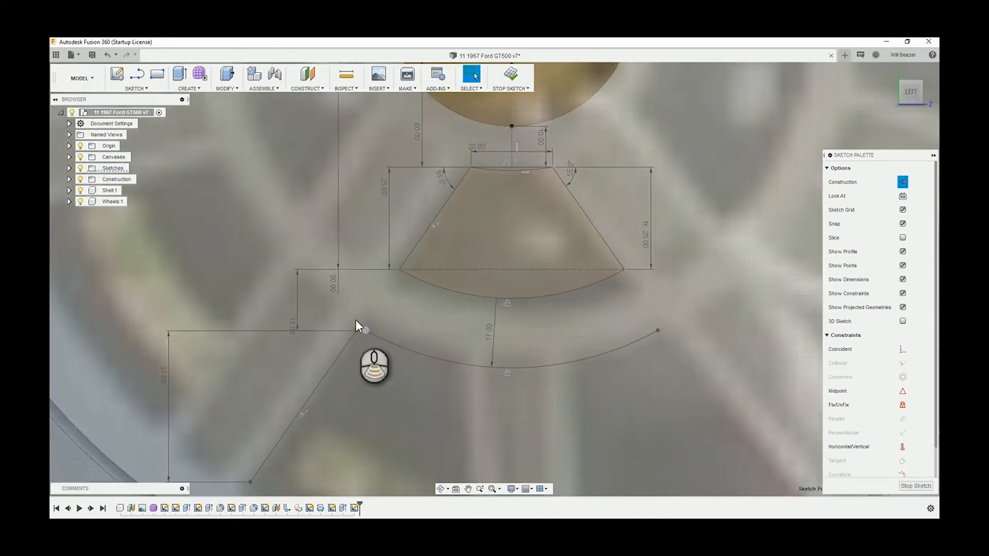
{"action": "scroll", "coordinate": [382, 337], "scroll_direction": "down", "scroll_amount": 3}
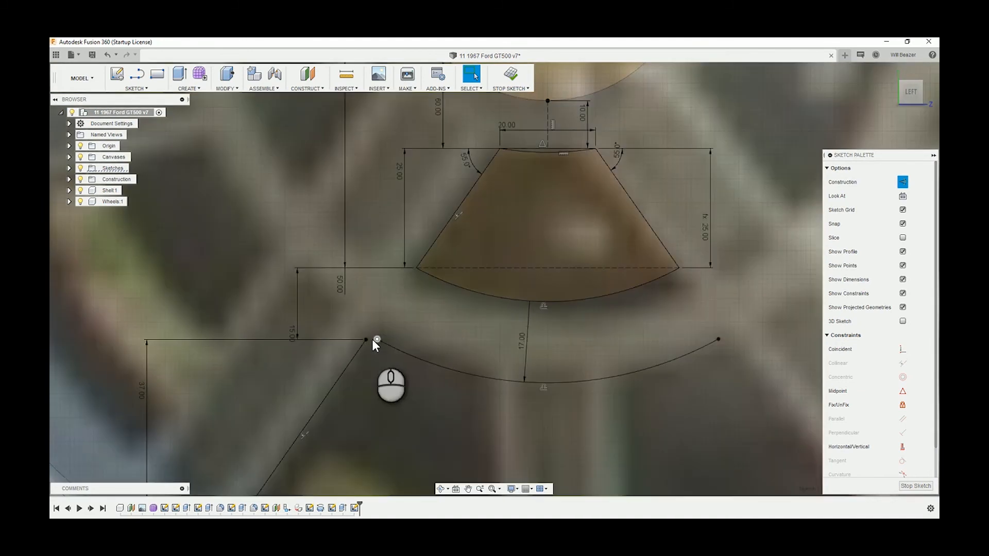
{"action": "scroll", "coordinate": [371, 342], "scroll_direction": "down", "scroll_amount": 3}
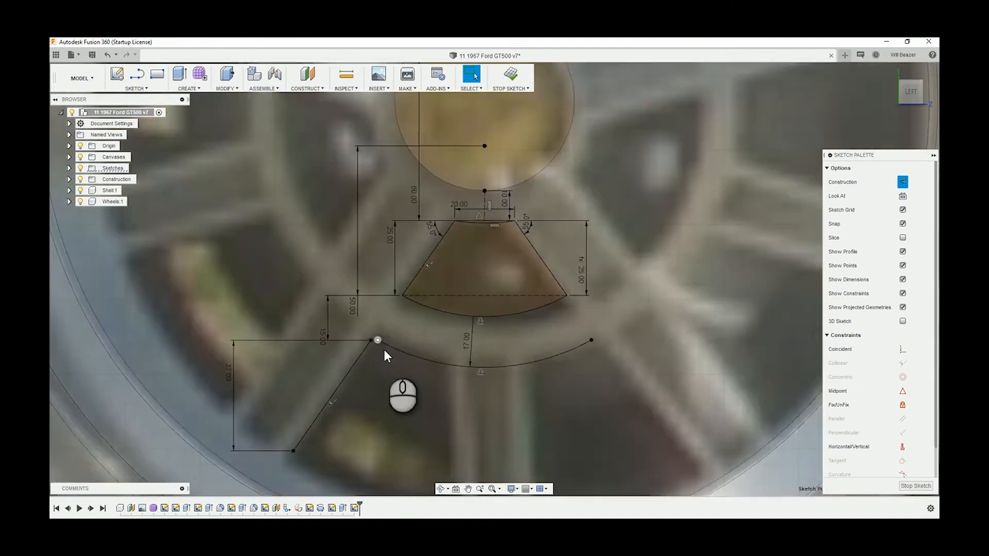
Draw a small three-point arc as normal geometry from the side line's upper end to the offset arc's left end
{"action": "scroll", "coordinate": [385, 349], "scroll_direction": "up", "scroll_amount": 4}
{"action": "left_click", "coordinate": [379, 346]}
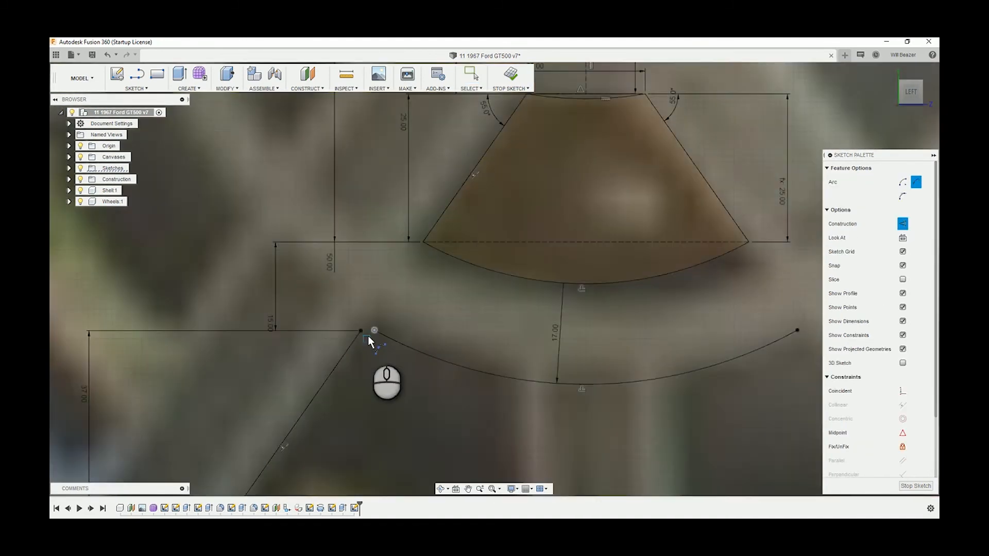
{"action": "scroll", "coordinate": [368, 336], "scroll_direction": "up", "scroll_amount": 3}
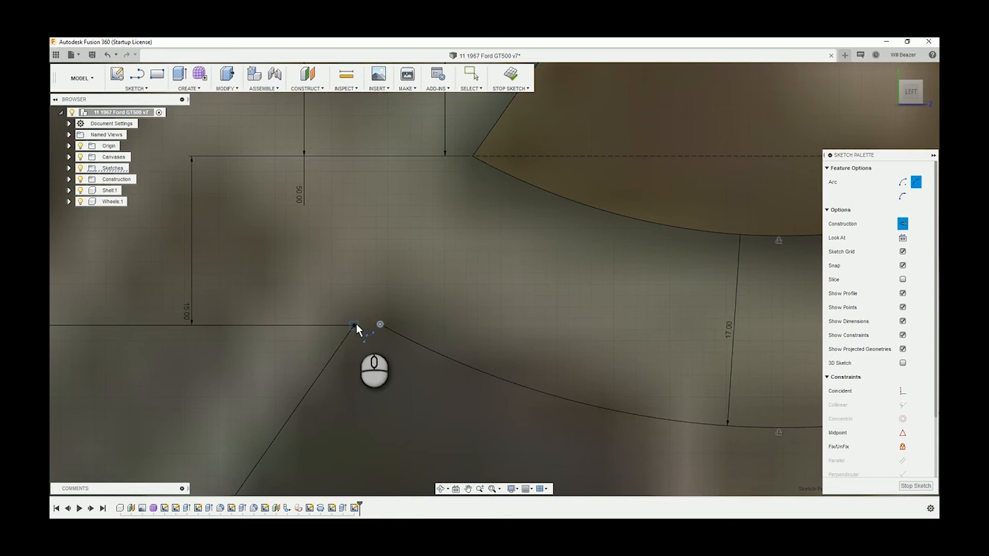
{"action": "left_click", "coordinate": [901, 224]}
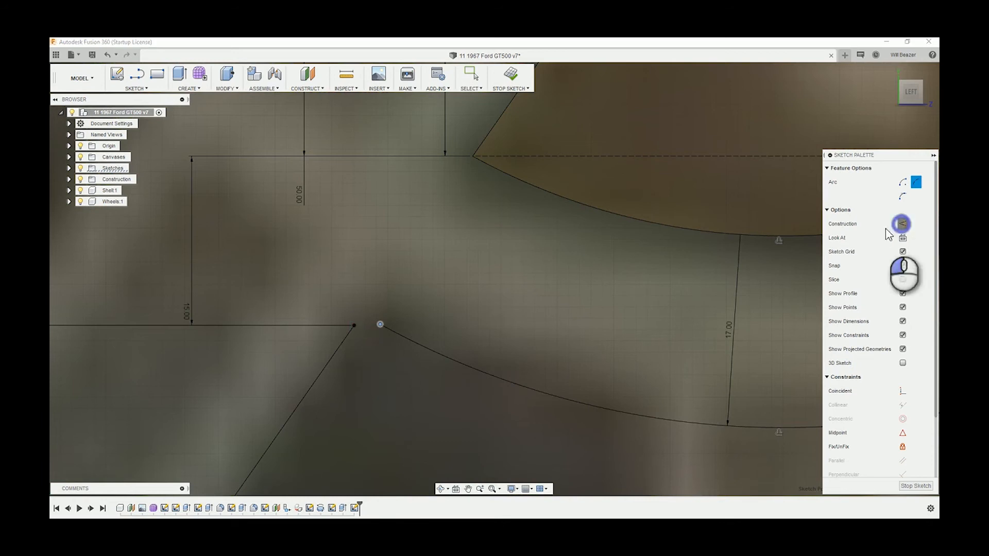
{"action": "left_click", "coordinate": [354, 326]}
{"action": "left_click", "coordinate": [380, 324]}
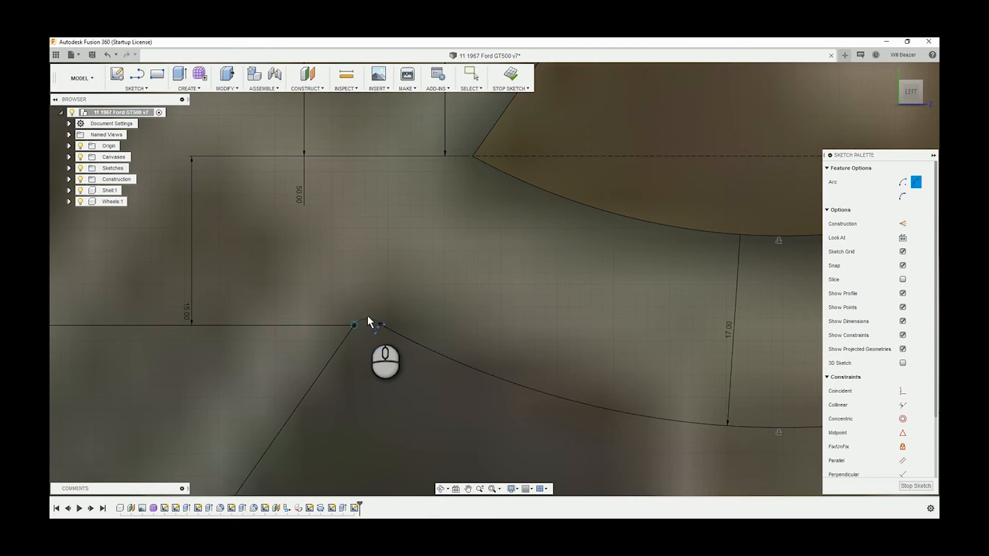
{"action": "left_click", "coordinate": [363, 320]}
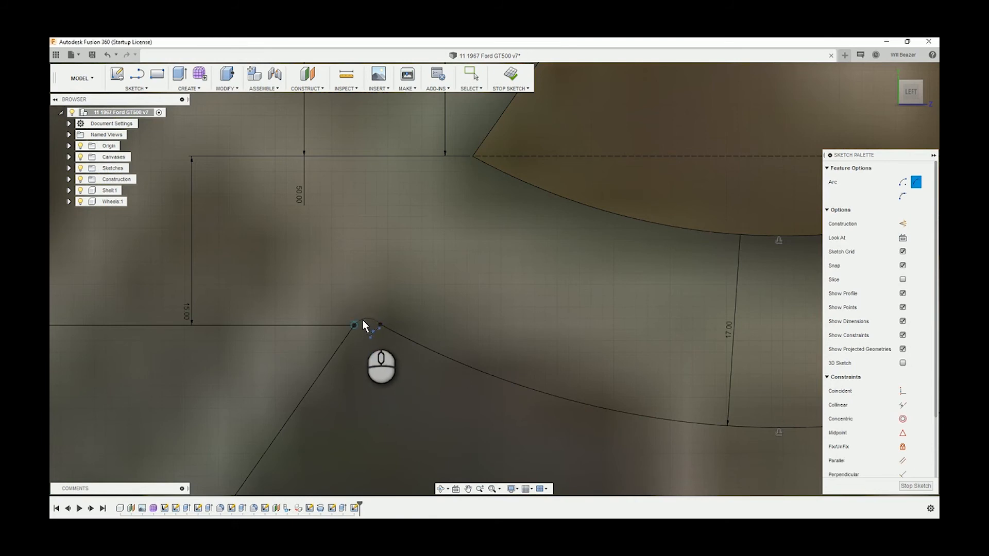
Examine the traced outline of the outer opening against the wheel photo, including the upper corner between side line and arc
{"action": "scroll", "coordinate": [449, 326], "scroll_direction": "down", "scroll_amount": 5}
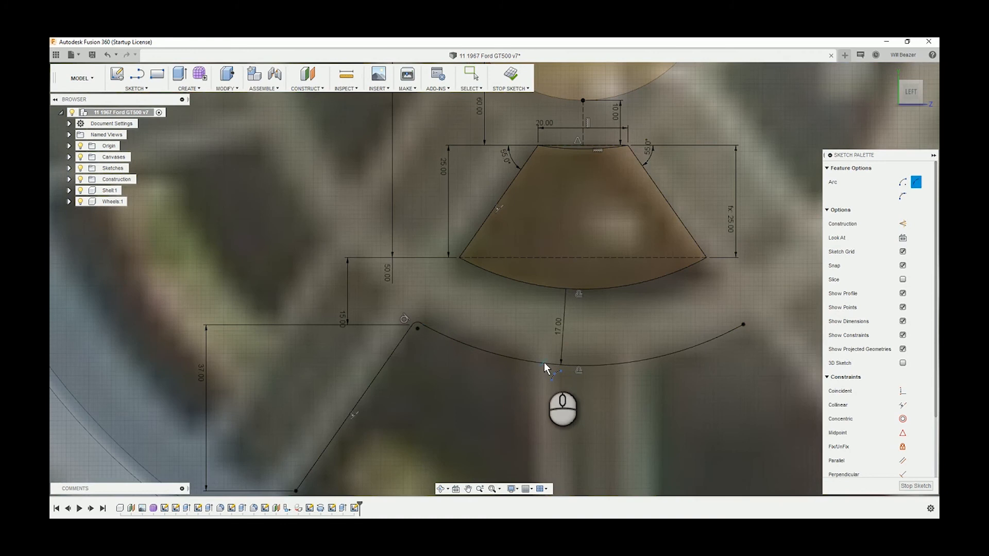
{"action": "key", "text": "Escape"}
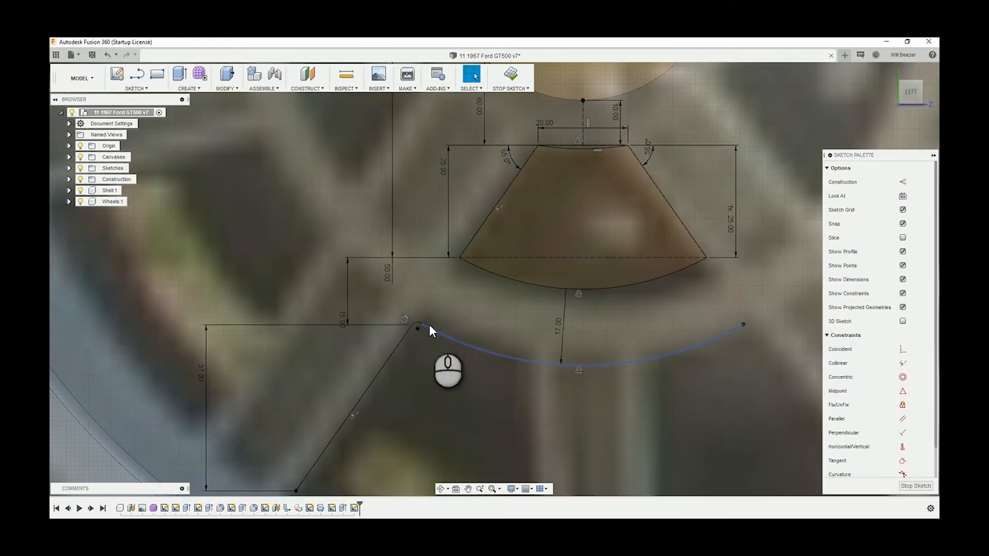
{"action": "scroll", "coordinate": [546, 340], "scroll_direction": "down", "scroll_amount": 3}
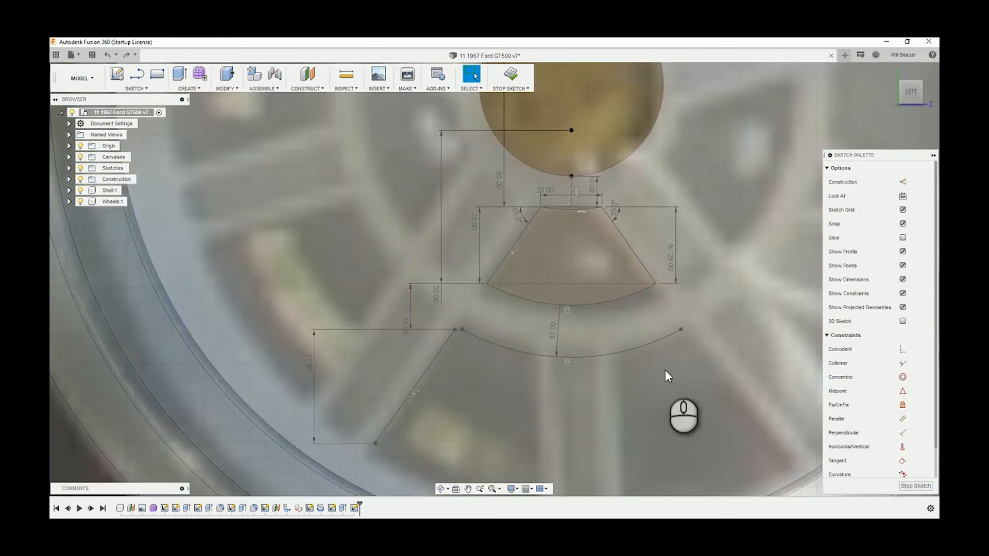
{"action": "middle_click_drag", "start_coordinate": [660, 369], "coordinate": [601, 273]}
{"action": "scroll", "coordinate": [540, 301], "scroll_direction": "down", "scroll_amount": 2}
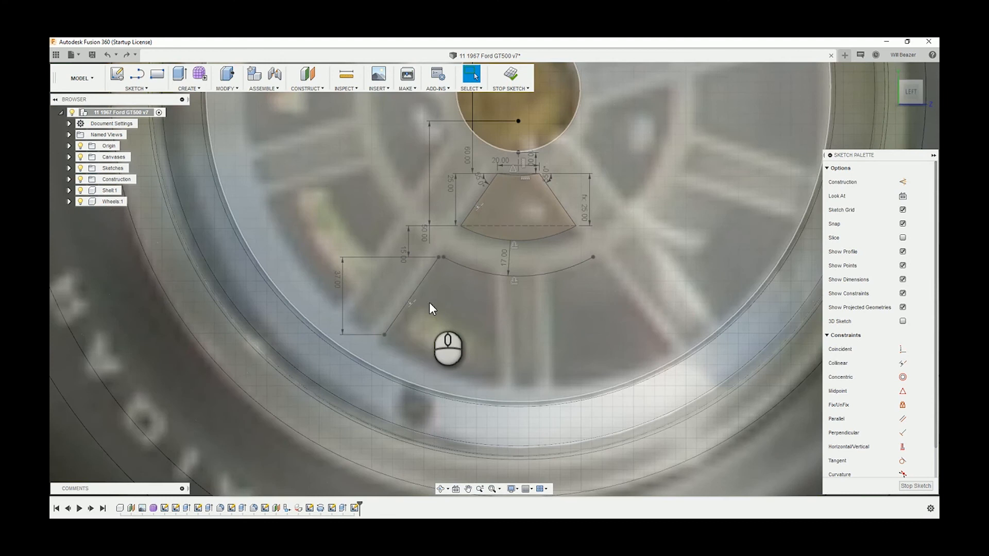
{"action": "scroll", "coordinate": [415, 319], "scroll_direction": "up", "scroll_amount": 1}
{"action": "scroll", "coordinate": [415, 320], "scroll_direction": "up", "scroll_amount": 3}
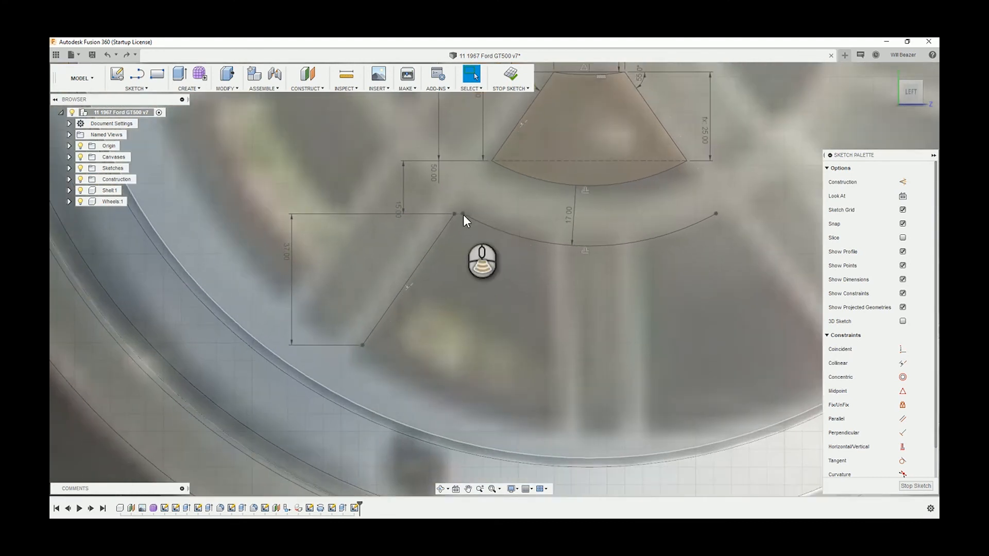
Redraw the small three-point arc joining the side line's upper end to the left end of the outer opening's upper arc
{"action": "scroll", "coordinate": [455, 213], "scroll_direction": "up", "scroll_amount": 2}
{"action": "scroll", "coordinate": [455, 215], "scroll_direction": "up", "scroll_amount": 2}
{"action": "key", "text": "l"}
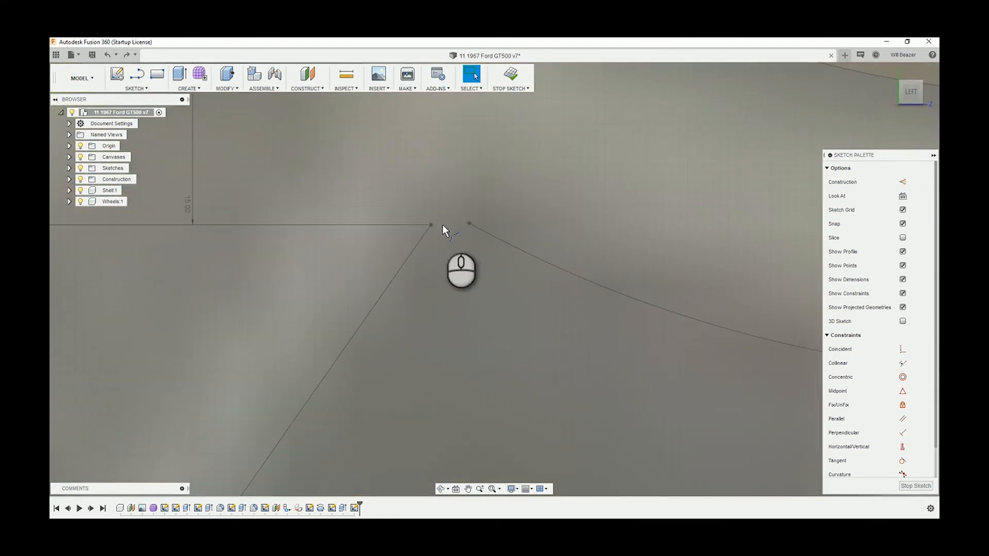
{"action": "scroll", "coordinate": [434, 224], "scroll_direction": "up", "scroll_amount": 2}
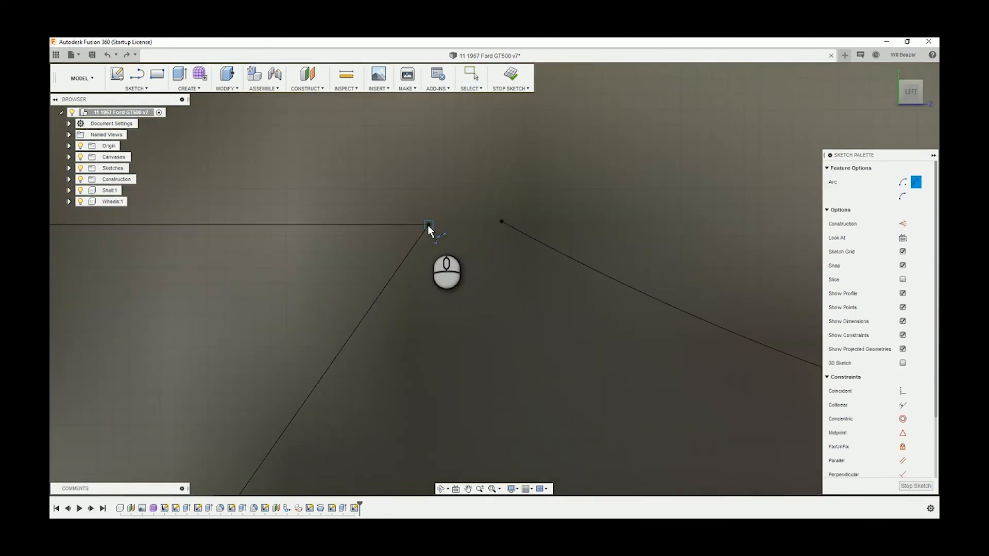
{"action": "left_click", "coordinate": [429, 225]}
{"action": "left_click_drag", "start_coordinate": [443, 222], "coordinate": [501, 221]}
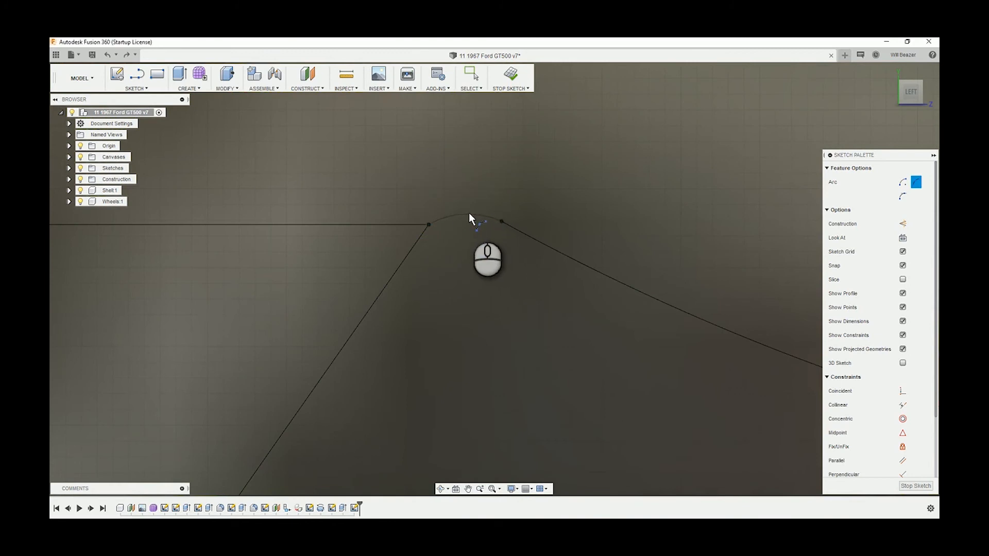
{"action": "left_click", "coordinate": [467, 215]}
{"action": "scroll", "coordinate": [483, 288], "scroll_direction": "down", "scroll_amount": 8}
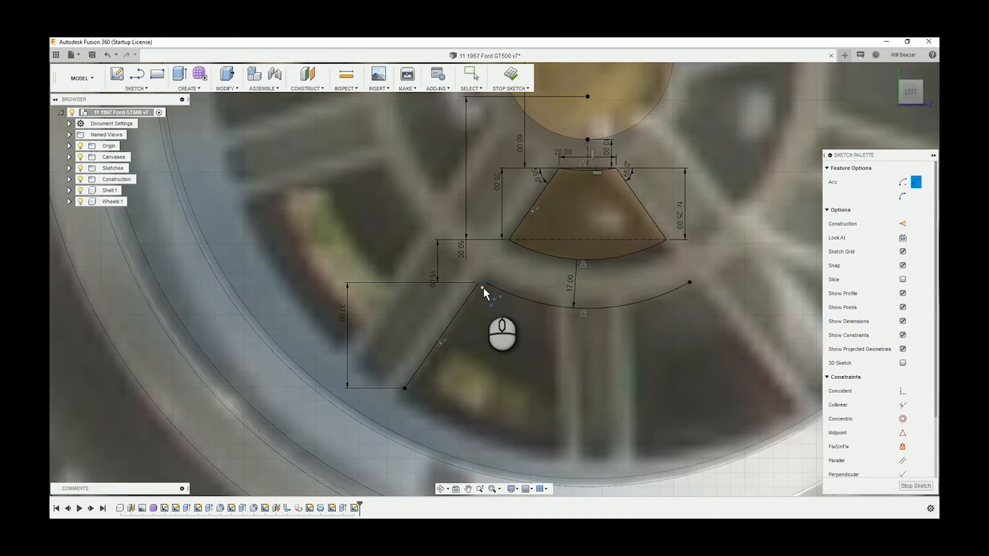
{"action": "mouse_move", "coordinate": [483, 287]}
{"action": "middle_mouse_down"}
{"action": "mouse_move", "coordinate": [458, 273]}
{"action": "mouse_move", "coordinate": [445, 231]}
{"action": "middle_mouse_up"}
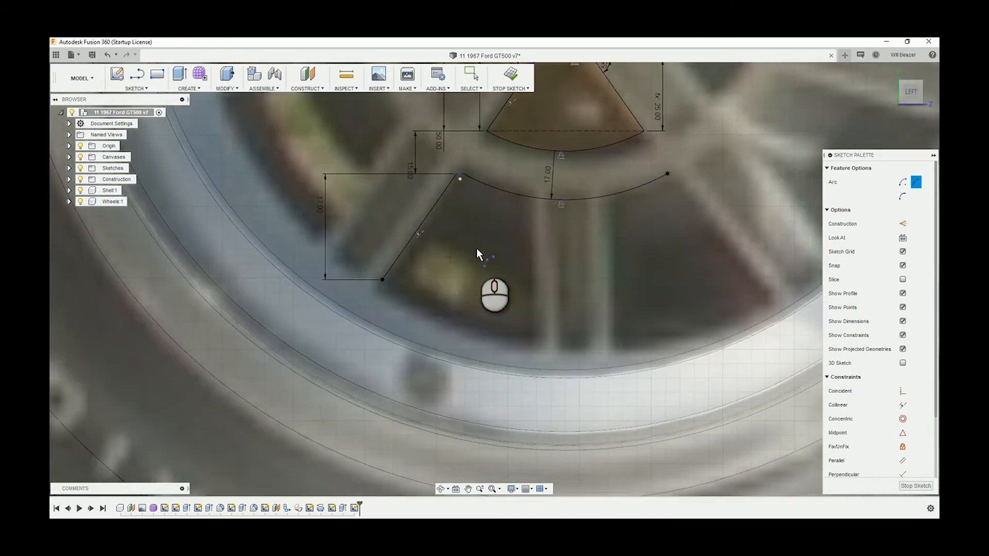
{"action": "scroll", "coordinate": [476, 246], "scroll_direction": "down", "scroll_amount": 1}
{"action": "key", "text": "Escape"}
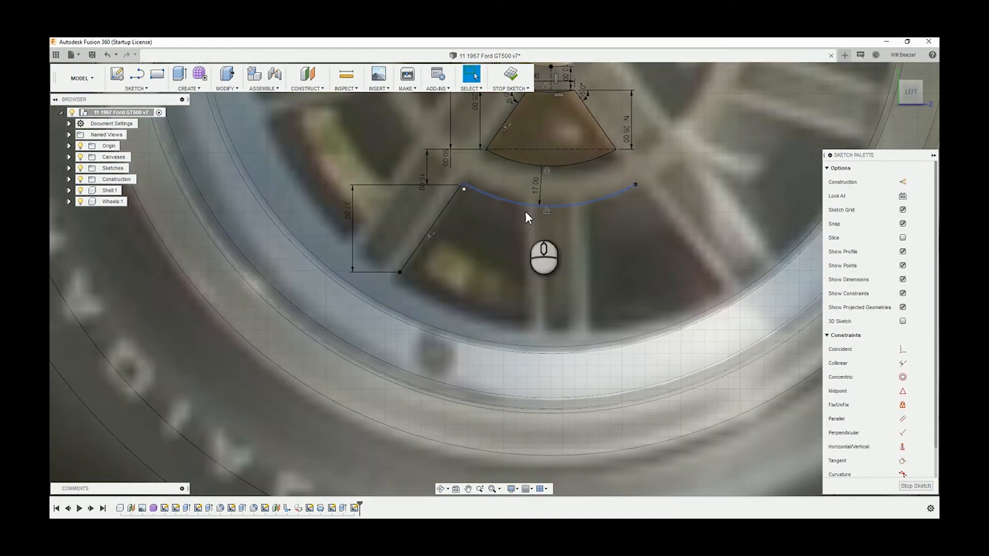
Try to offset the outer opening's upper arc
{"action": "key", "text": "o"}
{"action": "left_click", "coordinate": [520, 202]}
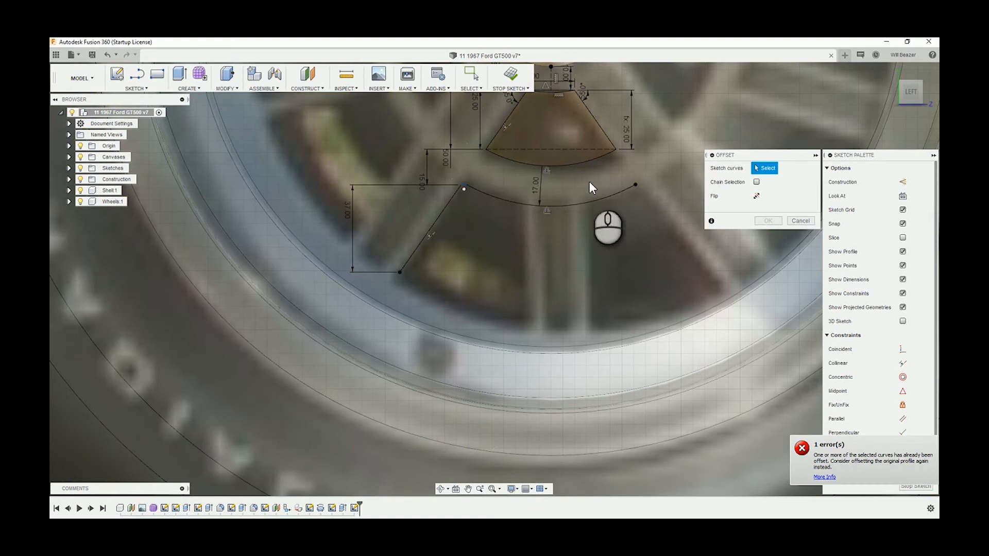
{"action": "left_click", "coordinate": [512, 199]}
Select the inner opening's lower arc for offsetting and place the offset about 68.44 mm outward, near the outer opening's lower edge
{"action": "left_click", "coordinate": [770, 170]}
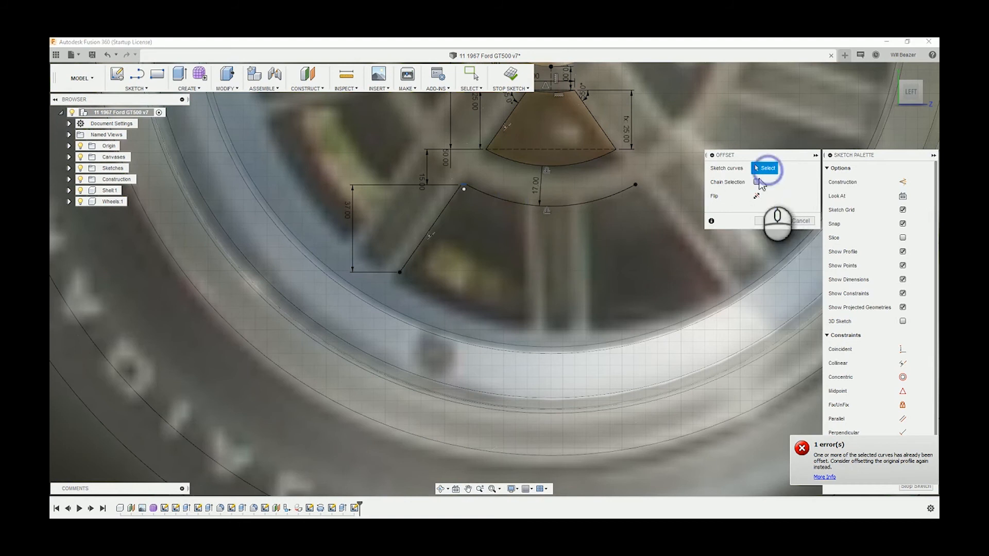
{"action": "left_click", "coordinate": [519, 163]}
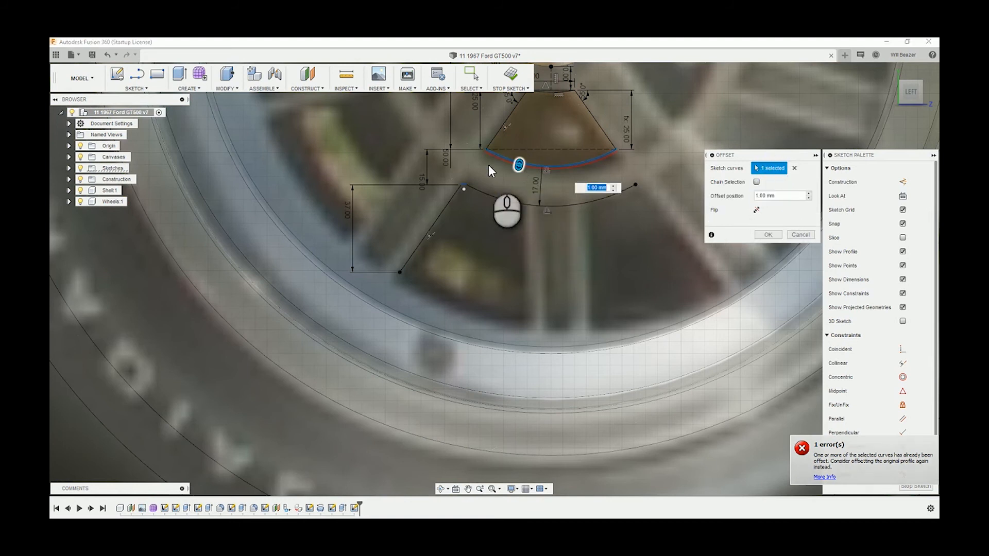
{"action": "left_click_drag", "start_coordinate": [517, 169], "coordinate": [452, 315]}
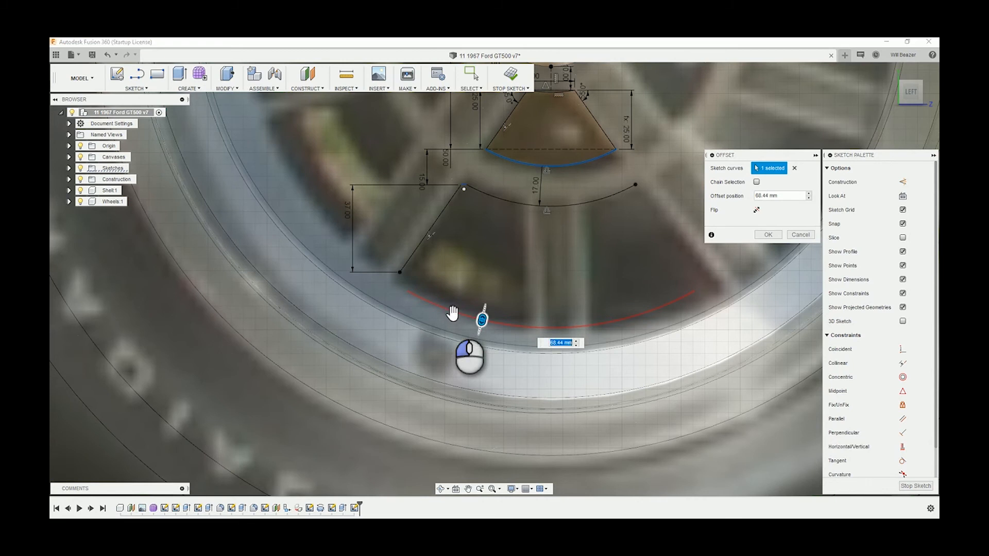
{"action": "scroll", "coordinate": [484, 258], "scroll_direction": "down", "scroll_amount": 3}
{"action": "scroll", "coordinate": [466, 247], "scroll_direction": "up", "scroll_amount": 5}
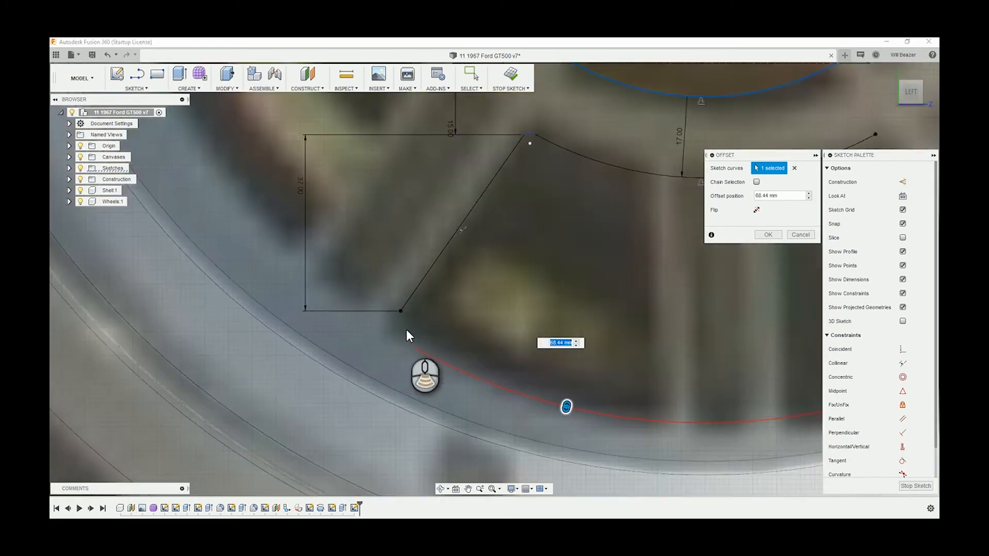
{"action": "scroll", "coordinate": [407, 336], "scroll_direction": "up", "scroll_amount": 1}
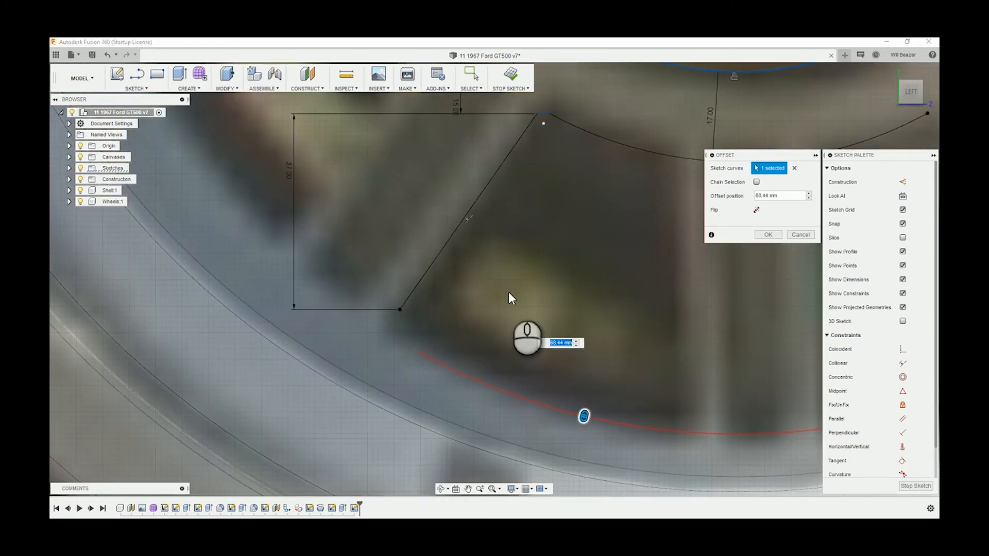
{"action": "type", "text": "A"}
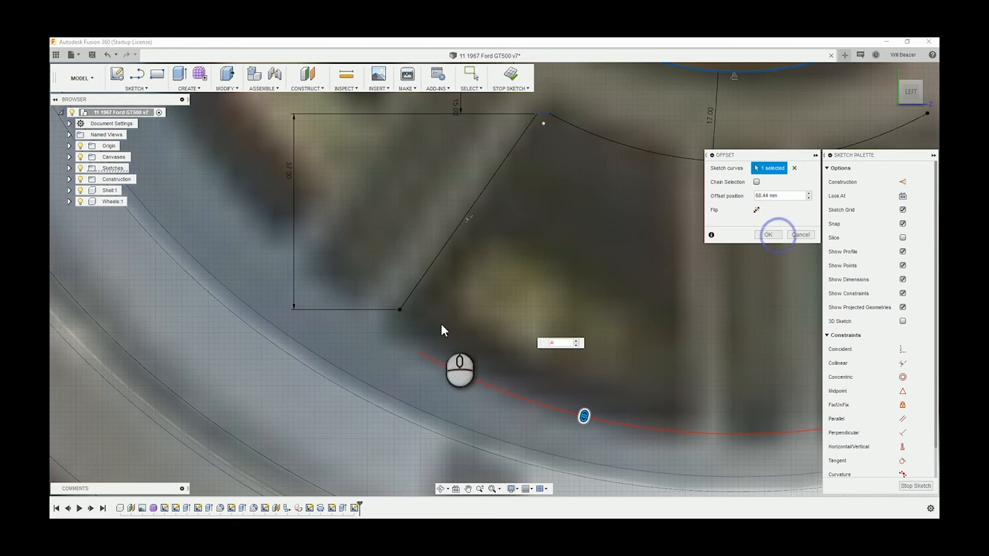
{"action": "left_click", "coordinate": [776, 236]}
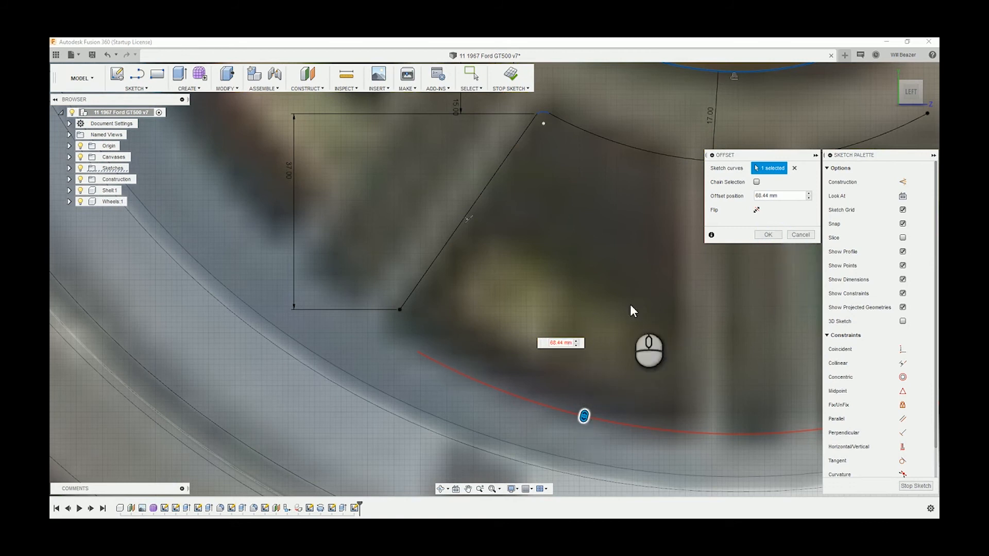
Set the offset distance to 67 mm and create the outer opening's lower arc
{"action": "scroll", "coordinate": [586, 356], "scroll_direction": "down", "scroll_amount": 3}
{"action": "left_click", "coordinate": [570, 342]}
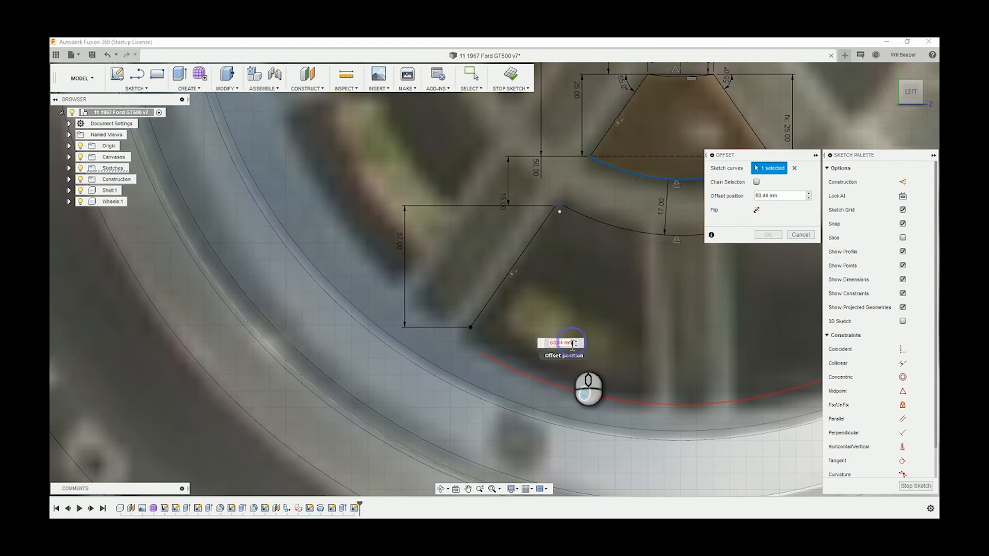
{"action": "left_click_drag", "start_coordinate": [568, 343], "coordinate": [501, 344]}
{"action": "type", "text": "68"}
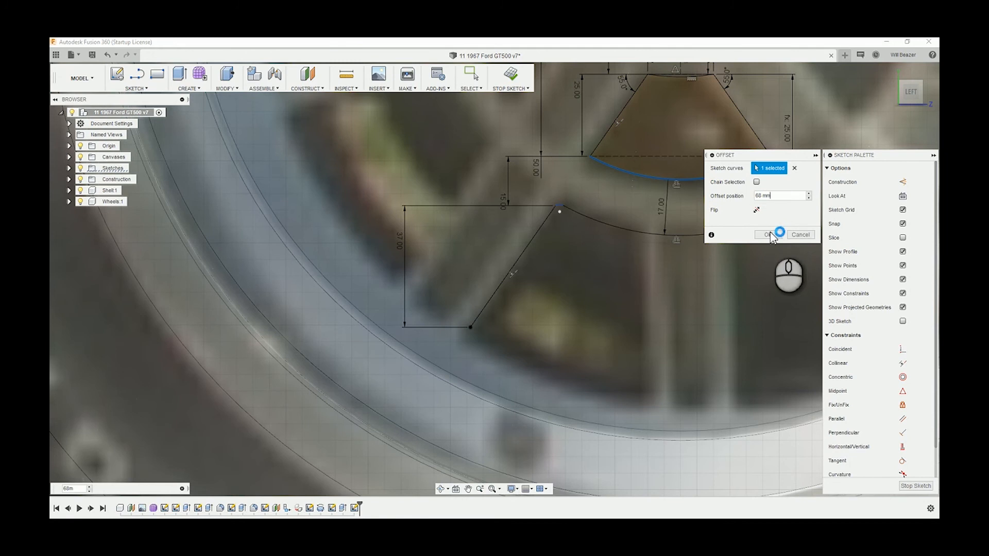
{"action": "left_click", "coordinate": [771, 235]}
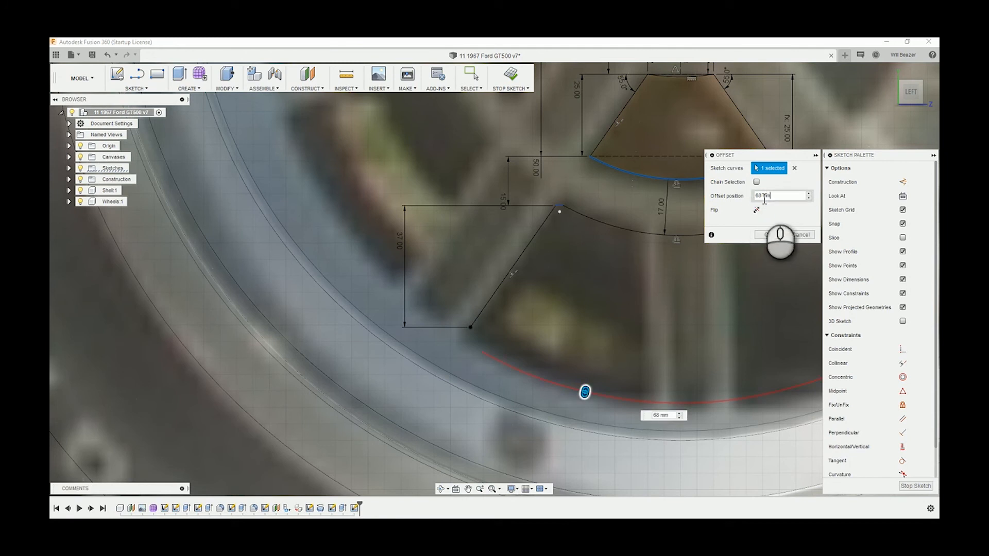
{"action": "left_click", "coordinate": [761, 196]}
{"action": "key", "text": "BackSpace"}
{"action": "type", "text": "6"}
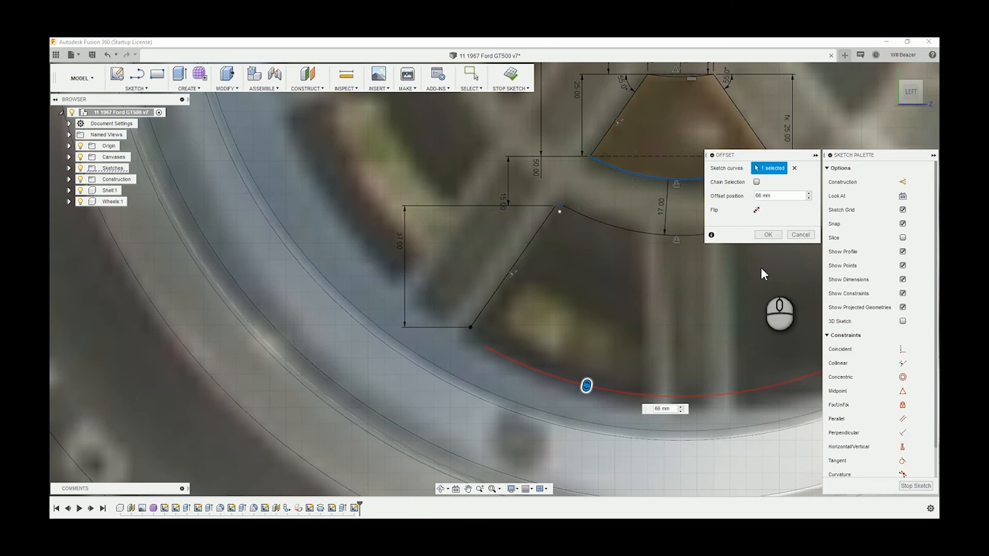
{"action": "key", "text": "Return"}
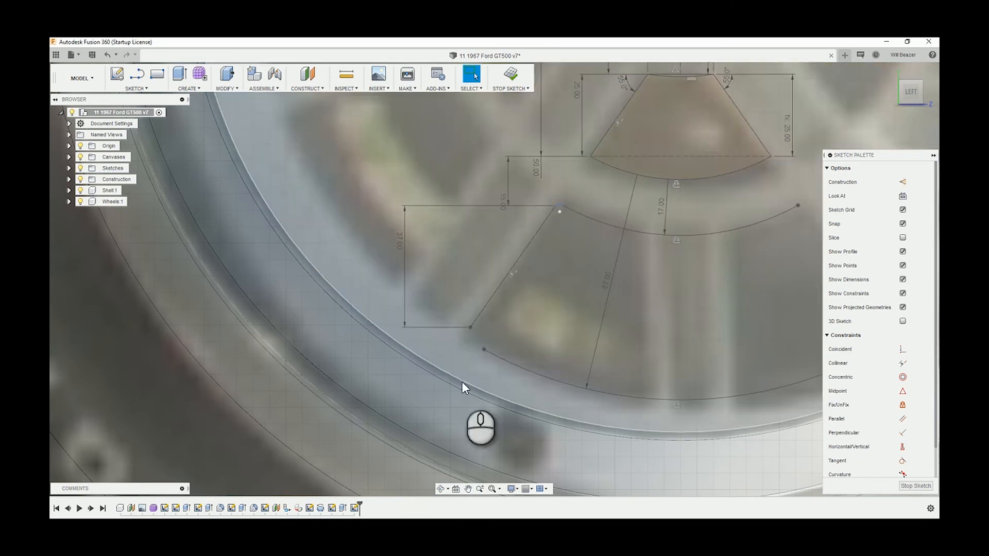
Draw a small three-point arc from the side line's lower end to the left end of the new lower arc
{"action": "scroll", "coordinate": [488, 349], "scroll_direction": "up", "scroll_amount": 3}
{"action": "key", "text": "a"}
{"action": "left_click", "coordinate": [463, 320]}
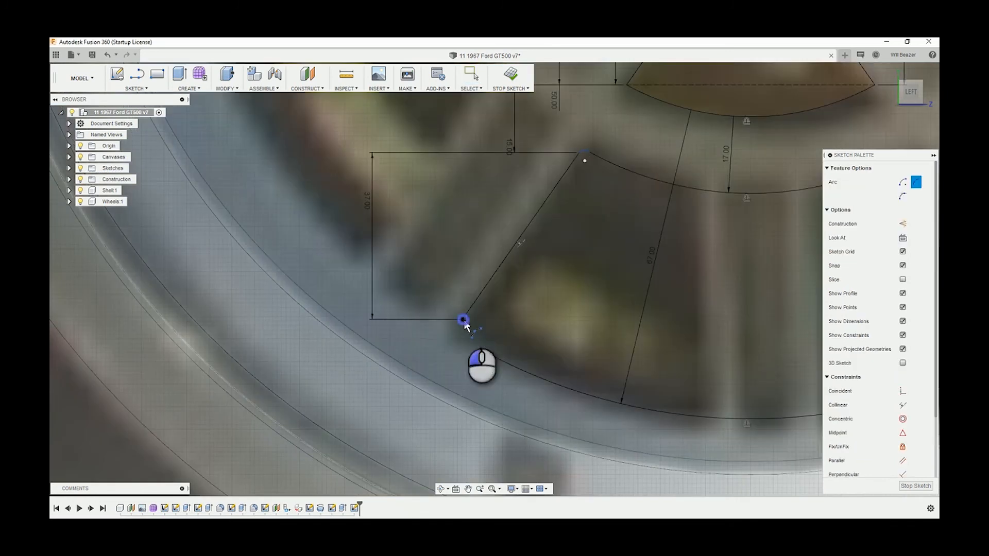
{"action": "left_click", "coordinate": [480, 350]}
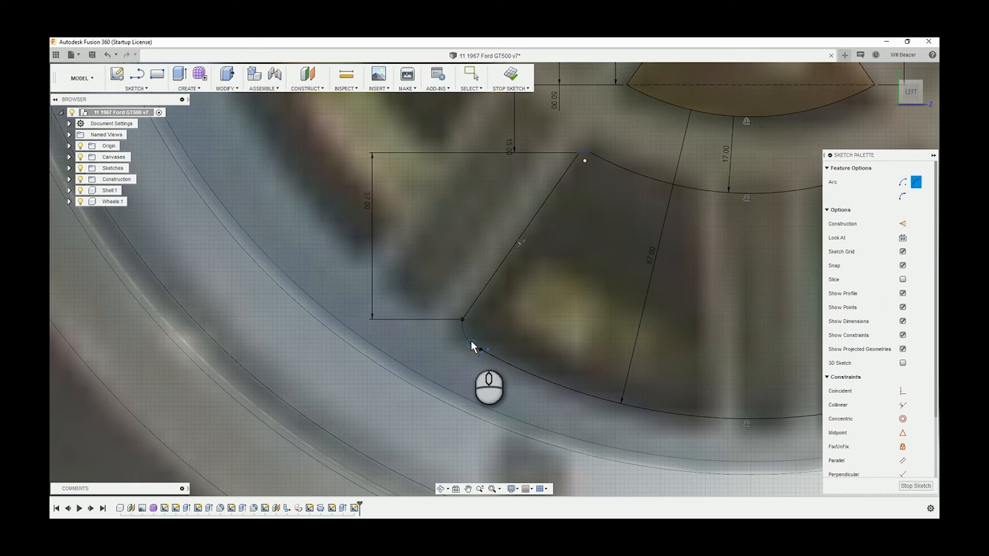
{"action": "scroll", "coordinate": [563, 381], "scroll_direction": "down", "scroll_amount": 5}
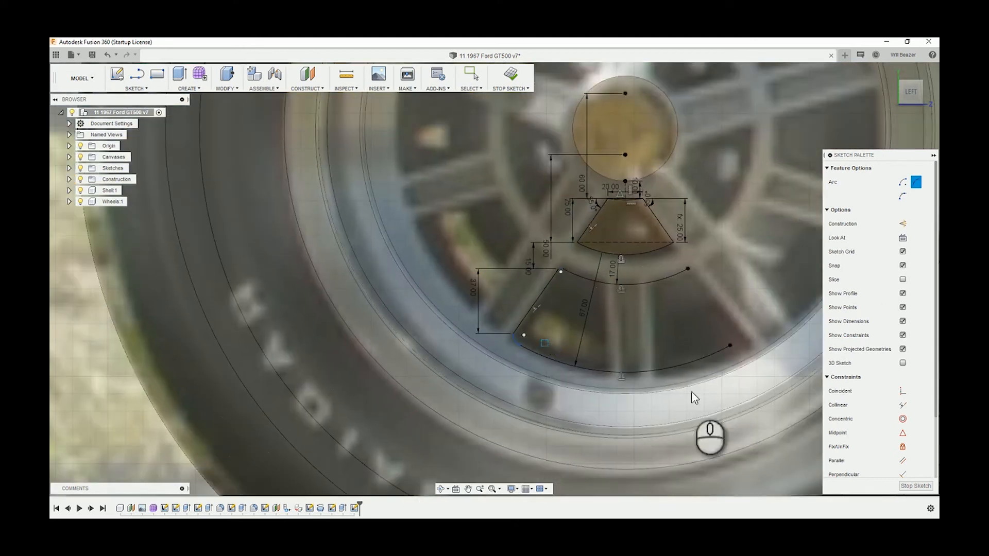
{"action": "key", "text": "Escape"}
Draw a vertical line about 50 mm long from the lower arc to the upper arc along the middle spoke's left edge
{"action": "scroll", "coordinate": [684, 327], "scroll_direction": "up", "scroll_amount": 3}
{"action": "scroll", "coordinate": [618, 356], "scroll_direction": "up", "scroll_amount": 4}
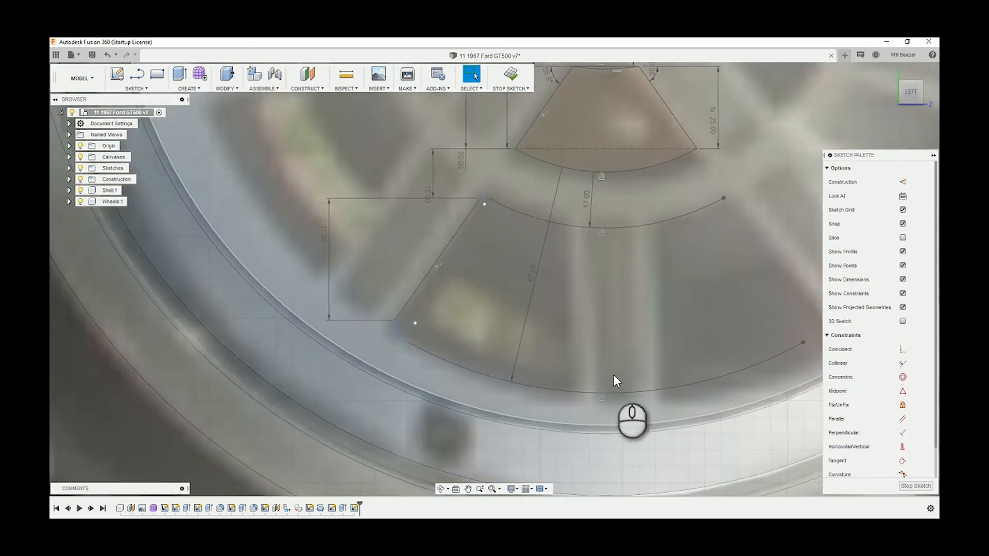
{"action": "scroll", "coordinate": [613, 380], "scroll_direction": "down", "scroll_amount": 4}
{"action": "scroll", "coordinate": [614, 380], "scroll_direction": "up", "scroll_amount": 3}
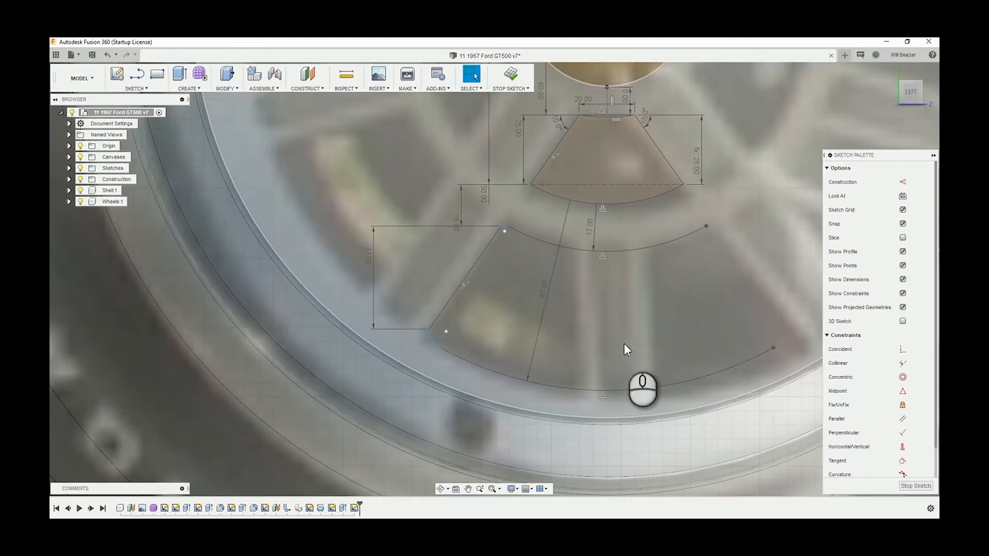
{"action": "key", "text": "l"}
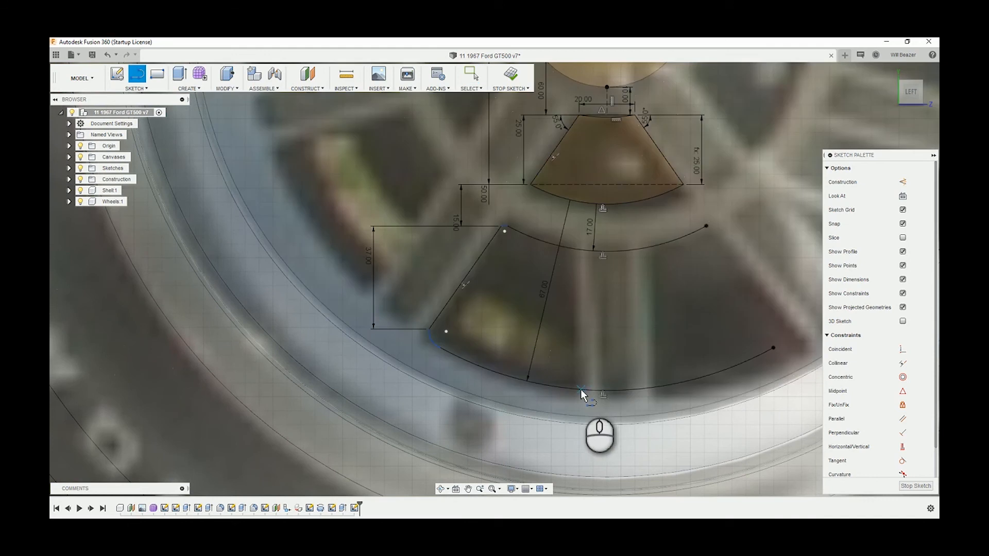
{"action": "left_click_drag", "start_coordinate": [580, 389], "coordinate": [577, 249]}
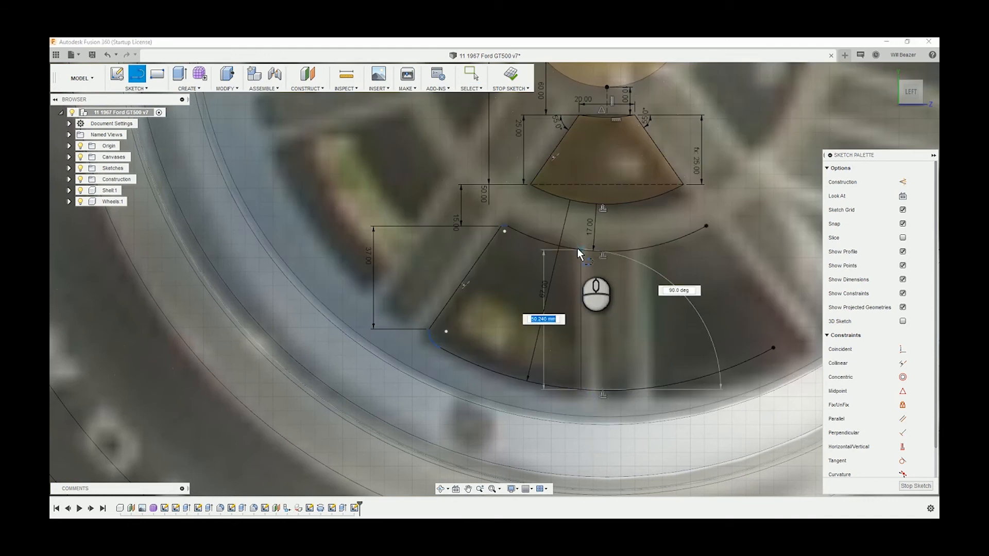
{"action": "left_click", "coordinate": [577, 249]}
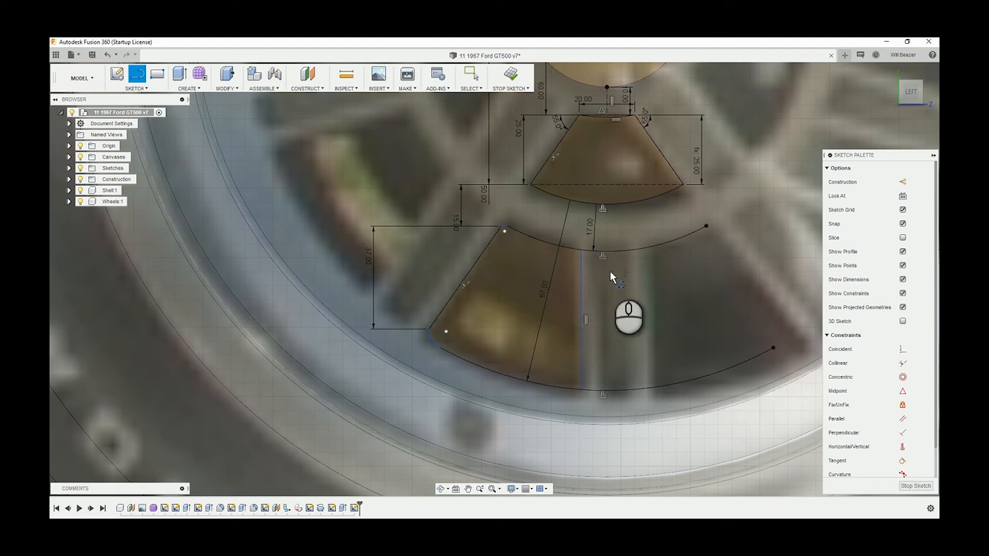
Fillet the outer opening's upper corner between the upper arc and the vertical line with a 3 mm radius
{"action": "left_click", "coordinate": [152, 88]}
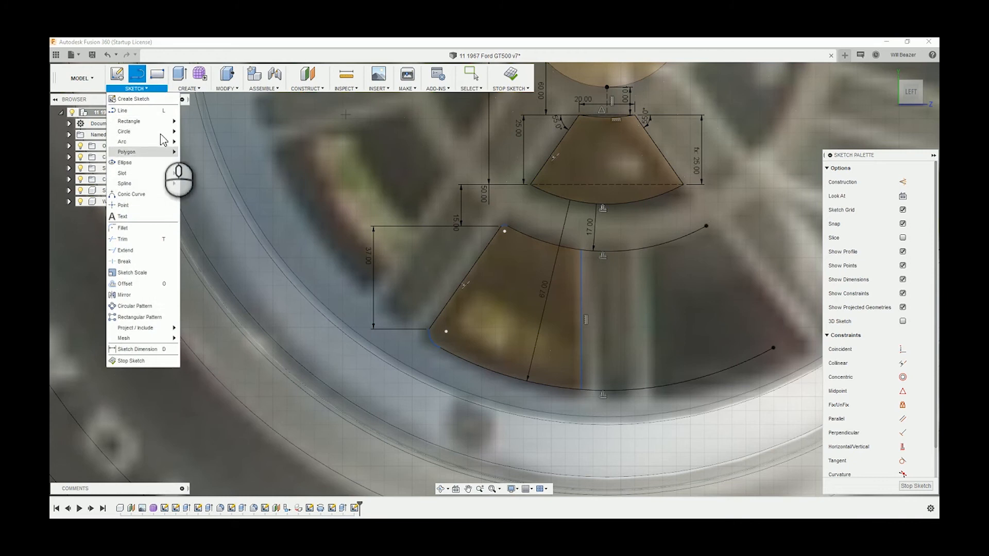
{"action": "left_click", "coordinate": [152, 225]}
{"action": "scroll", "coordinate": [600, 230], "scroll_direction": "up", "scroll_amount": 3}
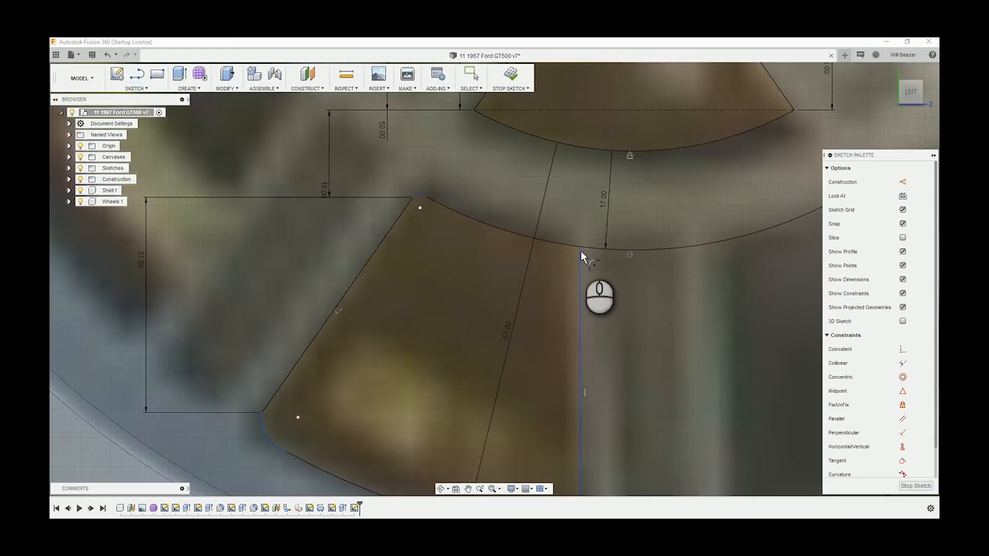
{"action": "left_click", "coordinate": [579, 252]}
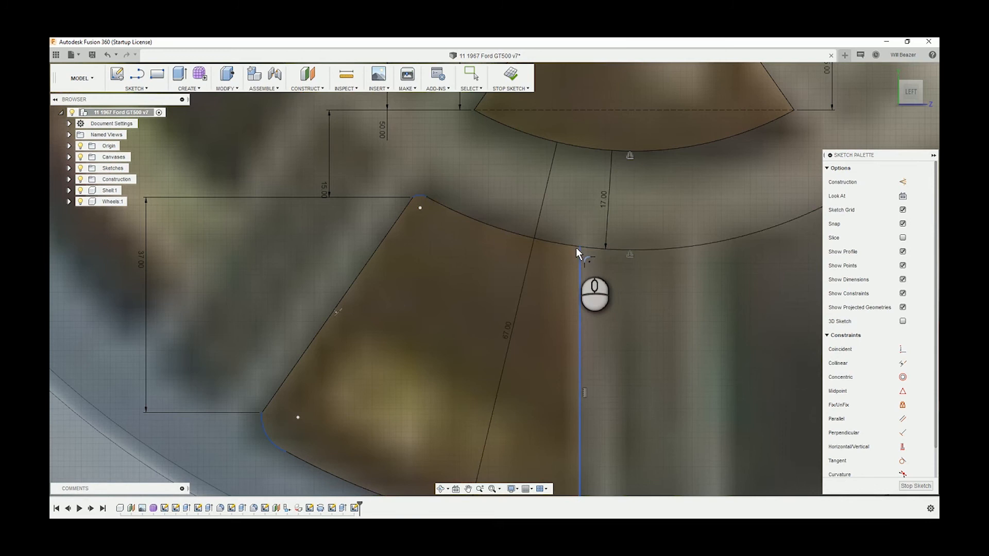
{"action": "left_click", "coordinate": [576, 247]}
{"action": "left_click", "coordinate": [560, 243]}
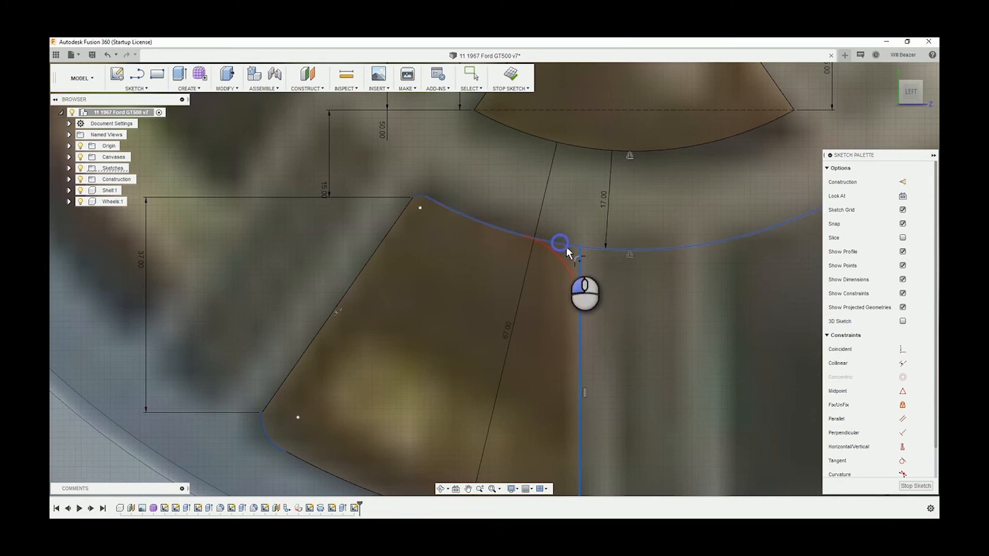
{"action": "mouse_move", "coordinate": [574, 257]}
{"action": "left_mouse_down"}
{"action": "mouse_move", "coordinate": [592, 250]}
{"action": "mouse_move", "coordinate": [583, 250]}
{"action": "left_mouse_up"}
{"action": "type", "text": "3"}
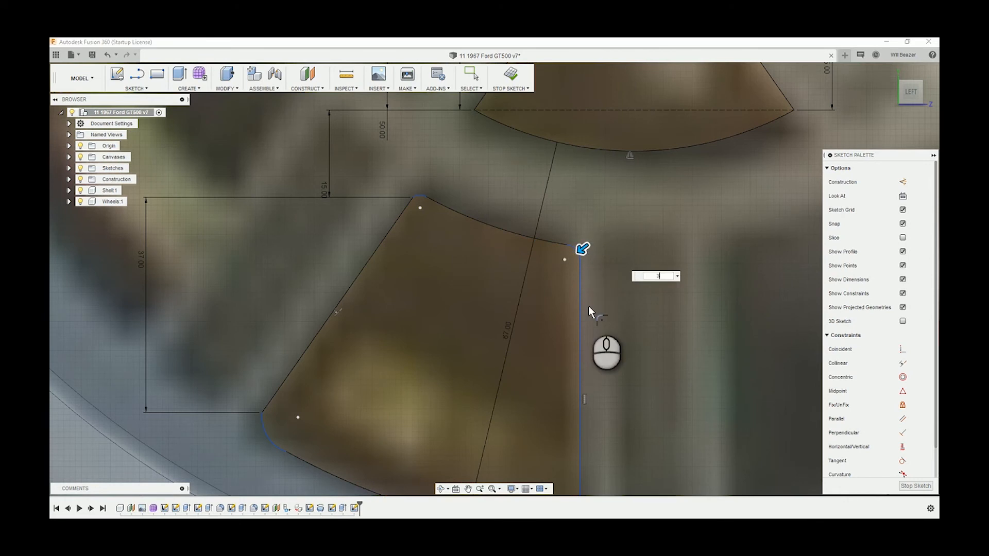
{"action": "key", "text": "Return"}
Fillet the outer opening's lower corner between the vertical line and the lower arc with a 3 mm radius
{"action": "scroll", "coordinate": [628, 370], "scroll_direction": "down", "scroll_amount": 3}
{"action": "middle_click_drag", "start_coordinate": [626, 379], "coordinate": [595, 269]}
{"action": "right_click", "coordinate": [582, 187]}
{"action": "mouse_move", "coordinate": [582, 187]}
{"action": "right_mouse_down"}
{"action": "mouse_move", "coordinate": [579, 370]}
{"action": "mouse_move", "coordinate": [604, 331]}
{"action": "right_mouse_up"}
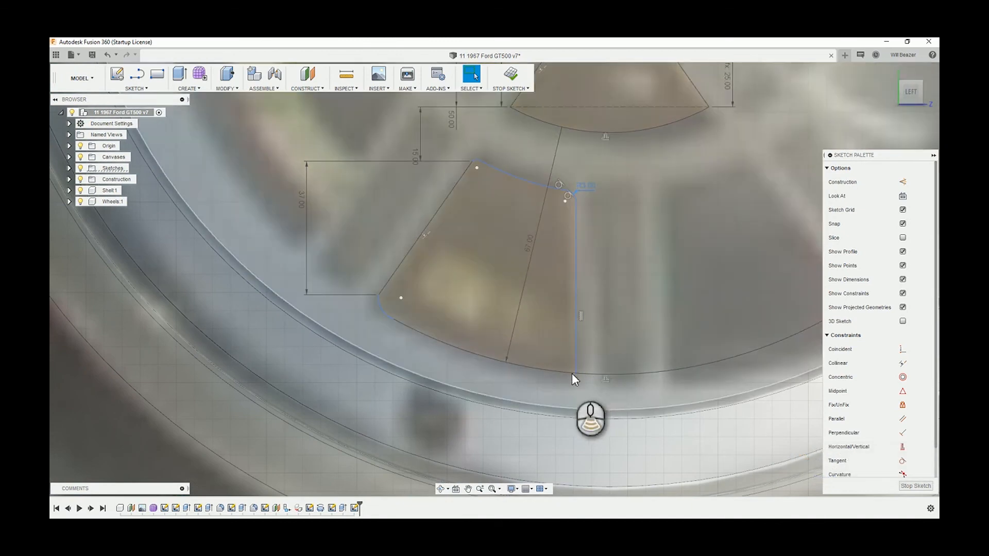
{"action": "scroll", "coordinate": [577, 373], "scroll_direction": "up", "scroll_amount": 3}
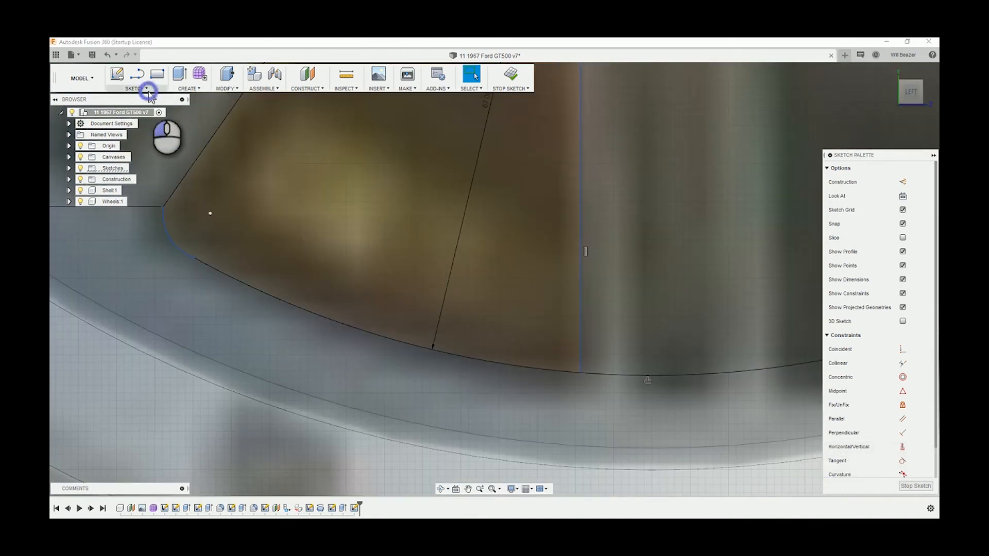
{"action": "left_click", "coordinate": [147, 88]}
{"action": "left_click", "coordinate": [155, 230]}
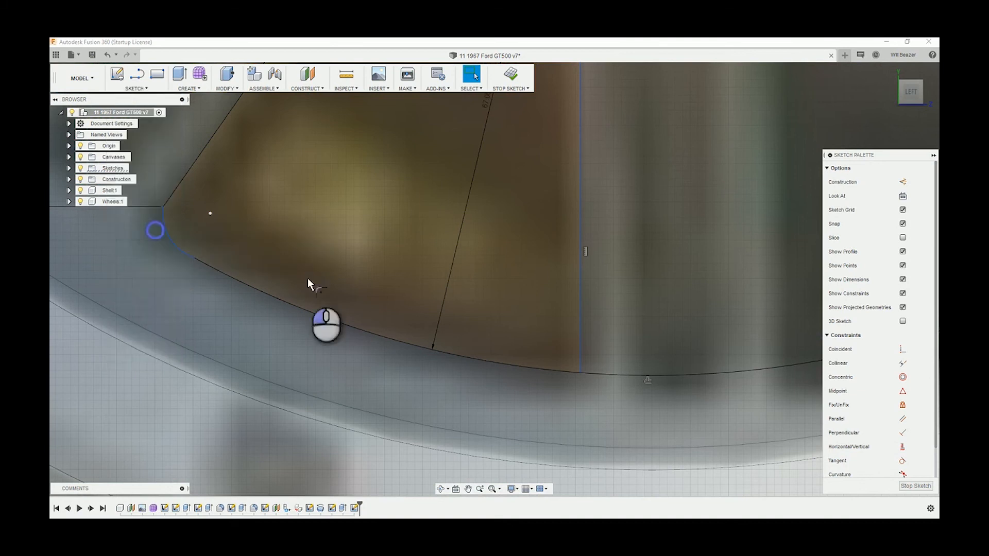
{"action": "left_click", "coordinate": [580, 361]}
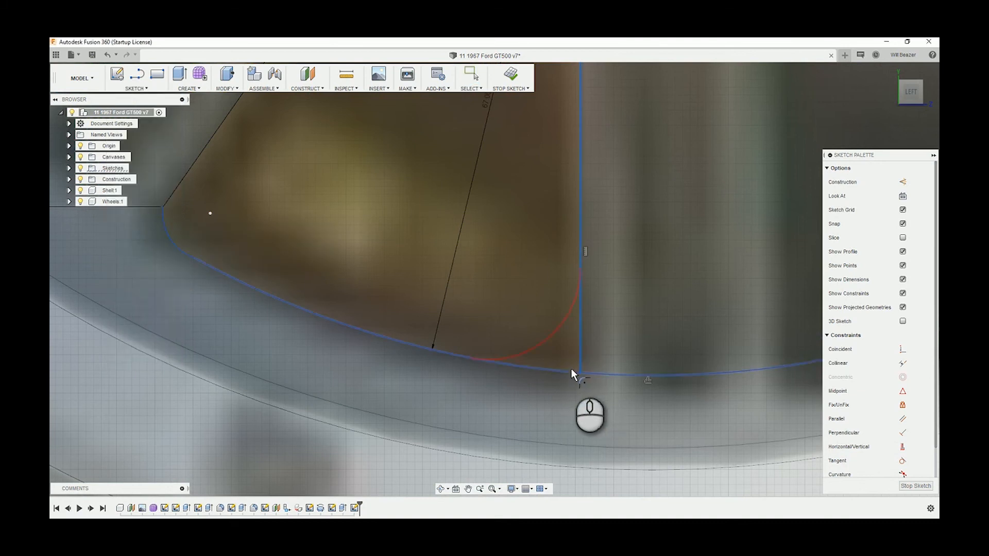
{"action": "left_click", "coordinate": [568, 372]}
{"action": "type", "text": "3"}
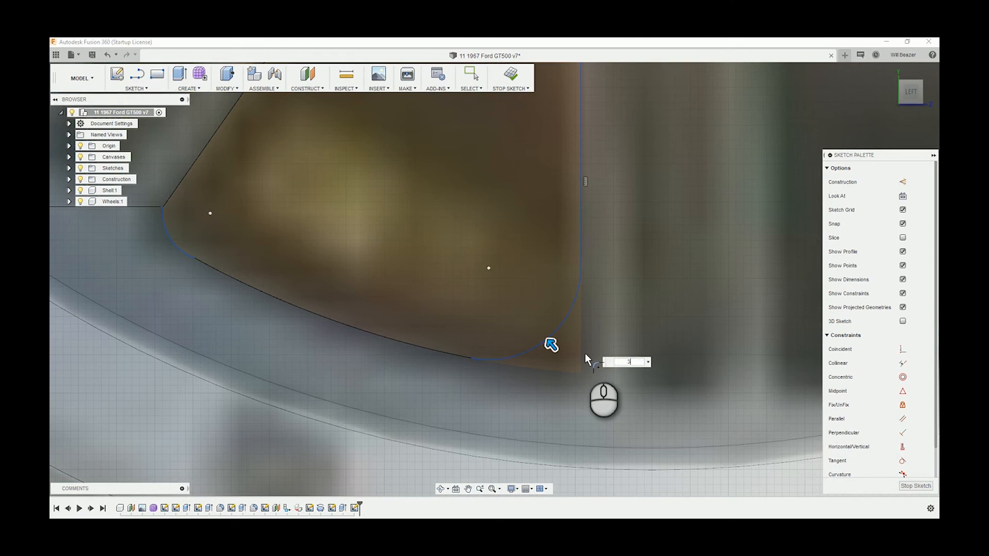
{"action": "key", "text": "Return"}
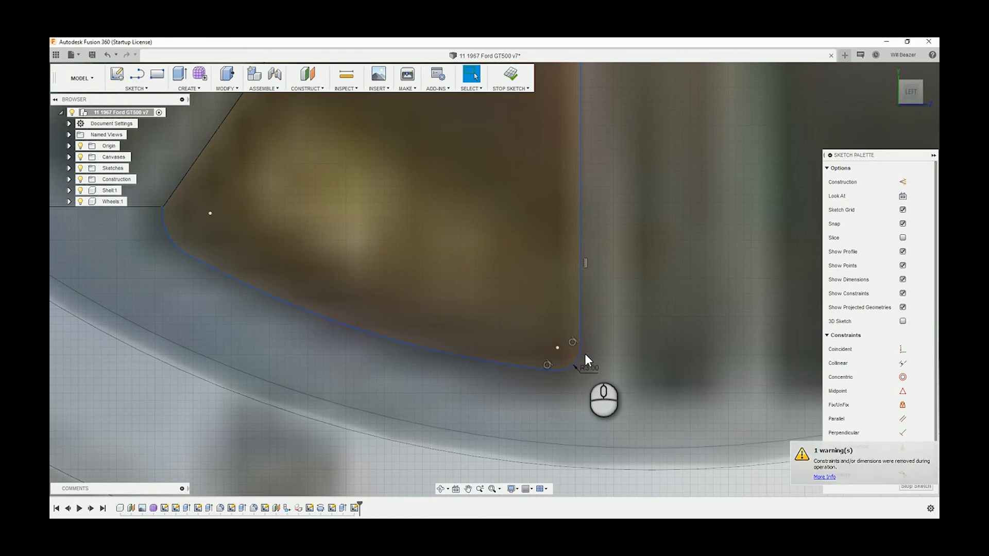
Dimension the small arc at the top of the outer opening's slanted side with a 3 mm radius
{"action": "scroll", "coordinate": [585, 355], "scroll_direction": "down", "scroll_amount": 5}
{"action": "scroll", "coordinate": [548, 247], "scroll_direction": "up", "scroll_amount": 8}
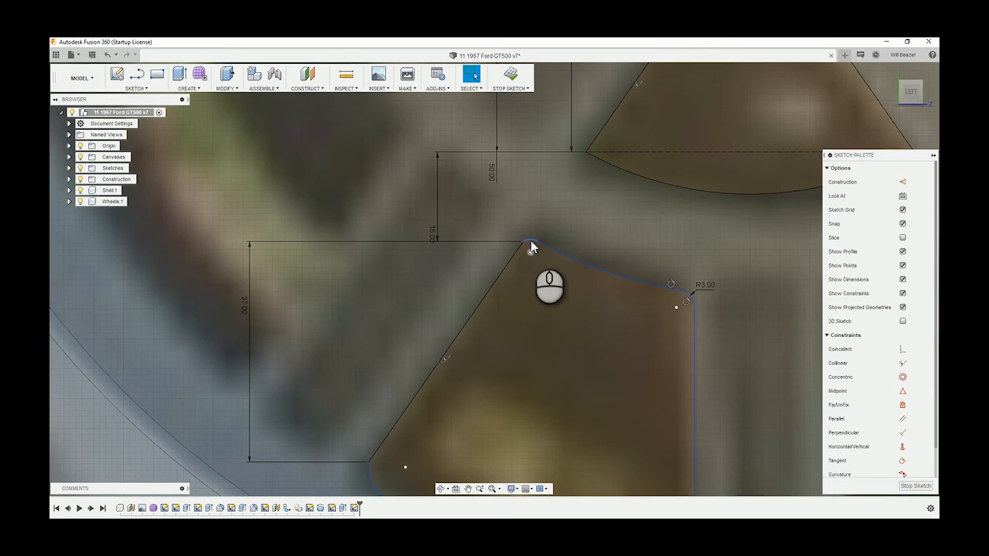
{"action": "key", "text": "d"}
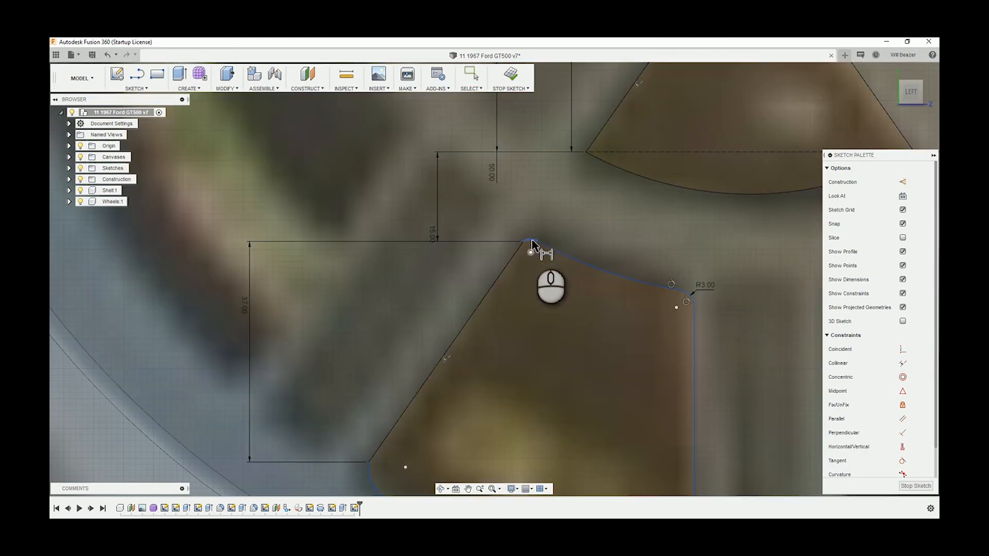
{"action": "left_click", "coordinate": [531, 239]}
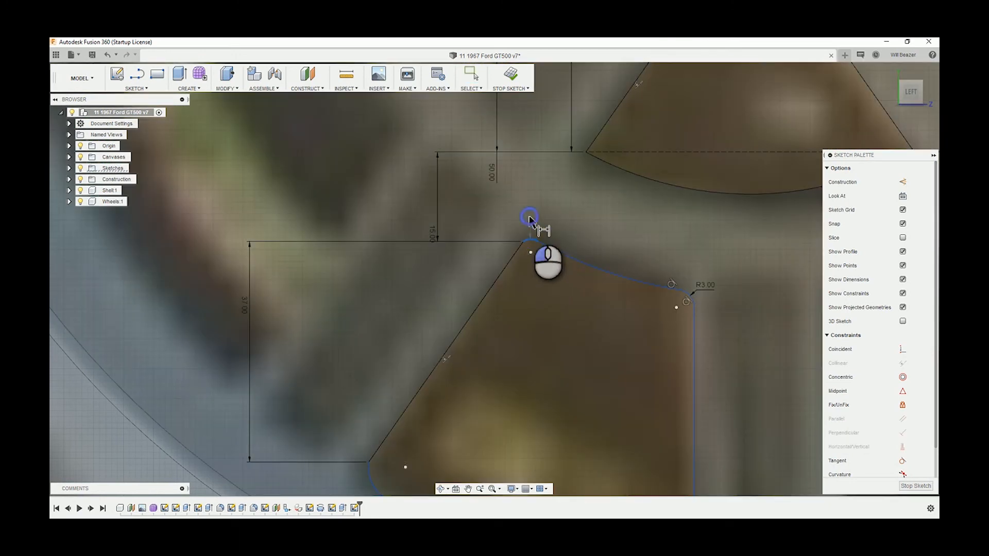
{"action": "left_click", "coordinate": [529, 217]}
{"action": "type", "text": "3"}
{"action": "key", "text": "Return"}
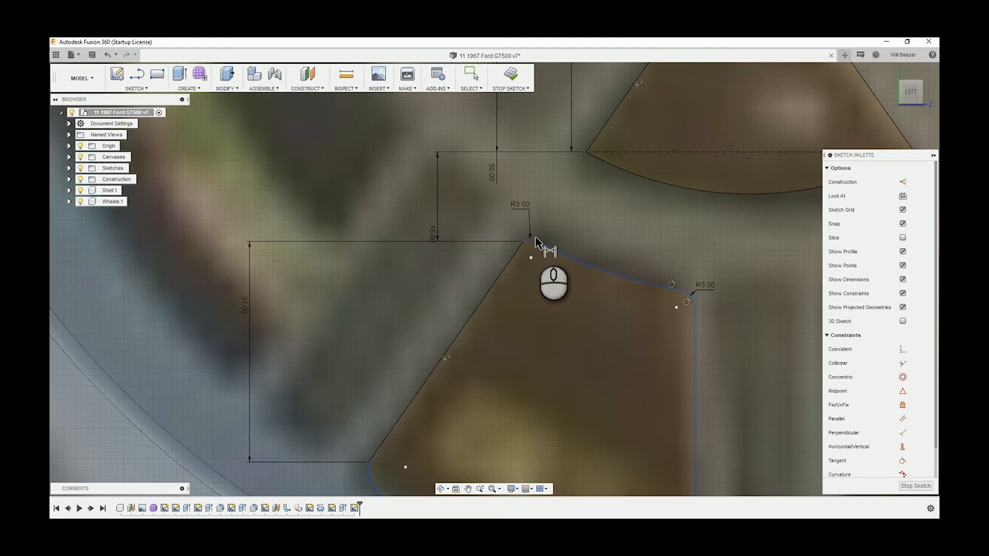
Dimension the small arc at the lower end of the outer opening's slanted side with a 6 mm radius
{"action": "scroll", "coordinate": [529, 258], "scroll_direction": "up", "scroll_amount": 3}
{"action": "scroll", "coordinate": [376, 451], "scroll_direction": "down", "scroll_amount": 2}
{"action": "scroll", "coordinate": [376, 451], "scroll_direction": "down", "scroll_amount": 2}
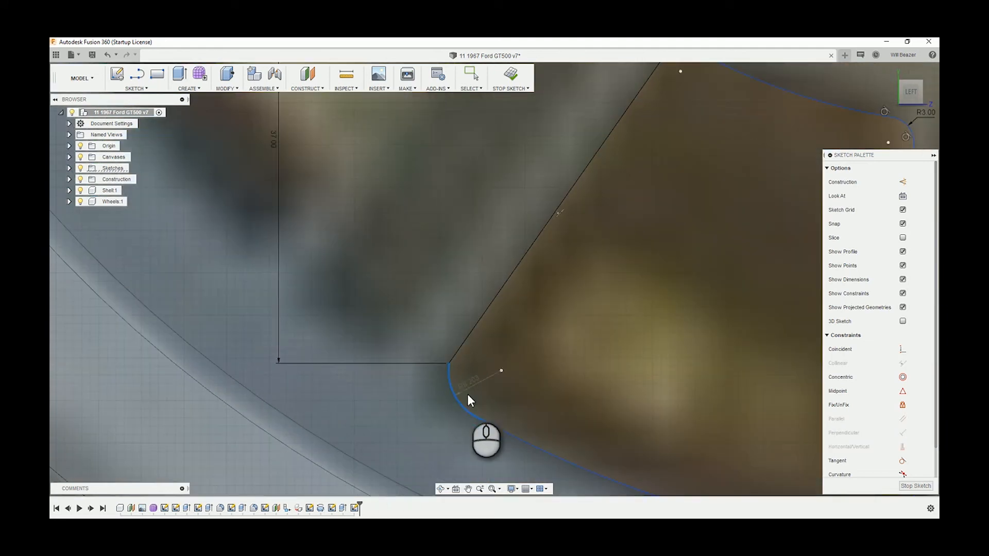
{"action": "left_click", "coordinate": [468, 400]}
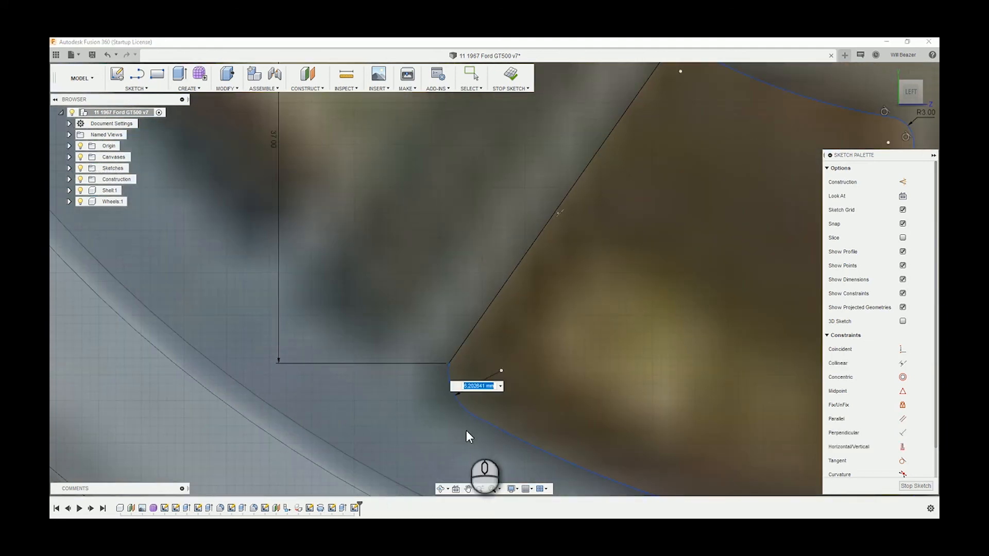
{"action": "type", "text": "6"}
{"action": "key", "text": "Return"}
Dimension the outer opening's vertical line 10 mm horizontally from the point at the hub circle's bottom
{"action": "scroll", "coordinate": [466, 433], "scroll_direction": "up", "scroll_amount": 2}
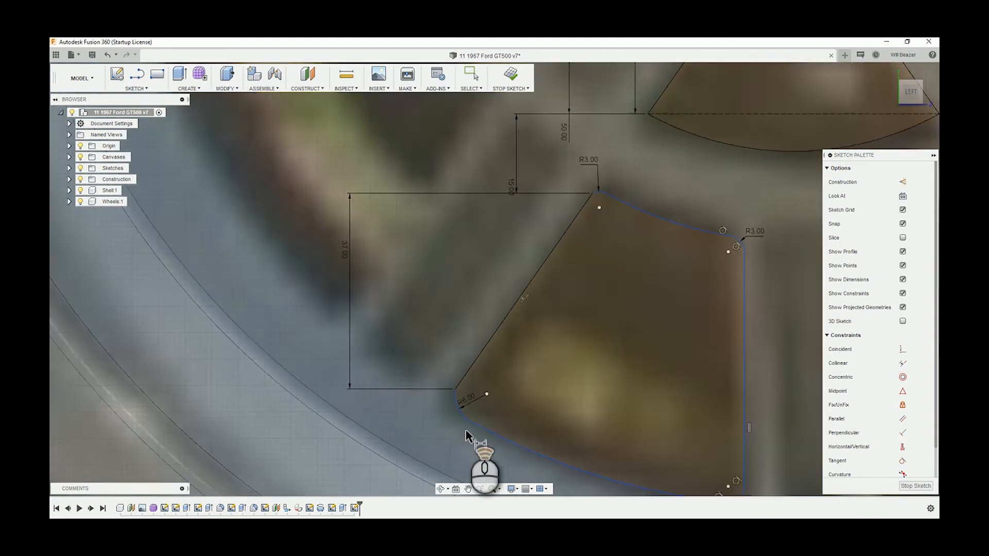
{"action": "scroll", "coordinate": [466, 434], "scroll_direction": "up", "scroll_amount": 2}
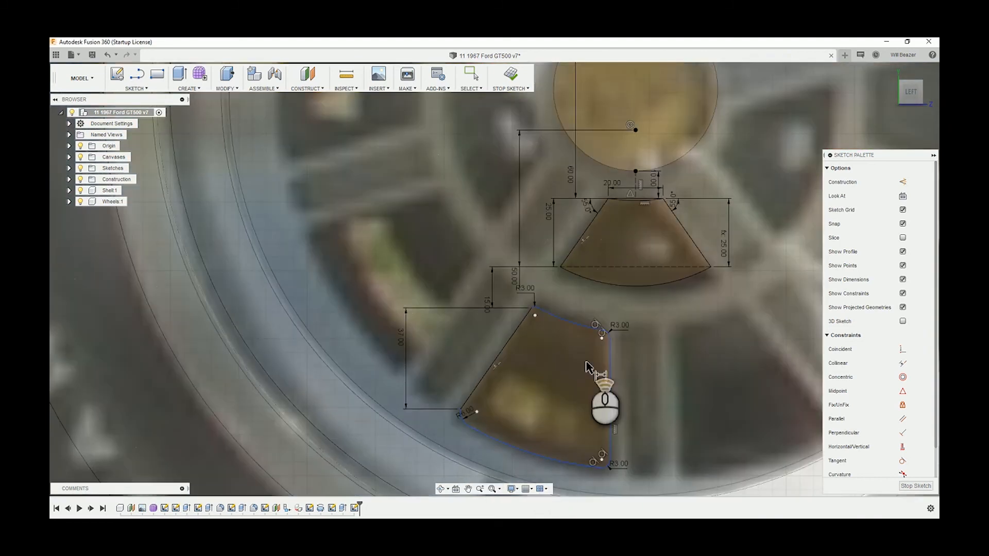
{"action": "scroll", "coordinate": [587, 363], "scroll_direction": "up", "scroll_amount": 1}
{"action": "middle_click_drag", "start_coordinate": [679, 370], "coordinate": [612, 309]}
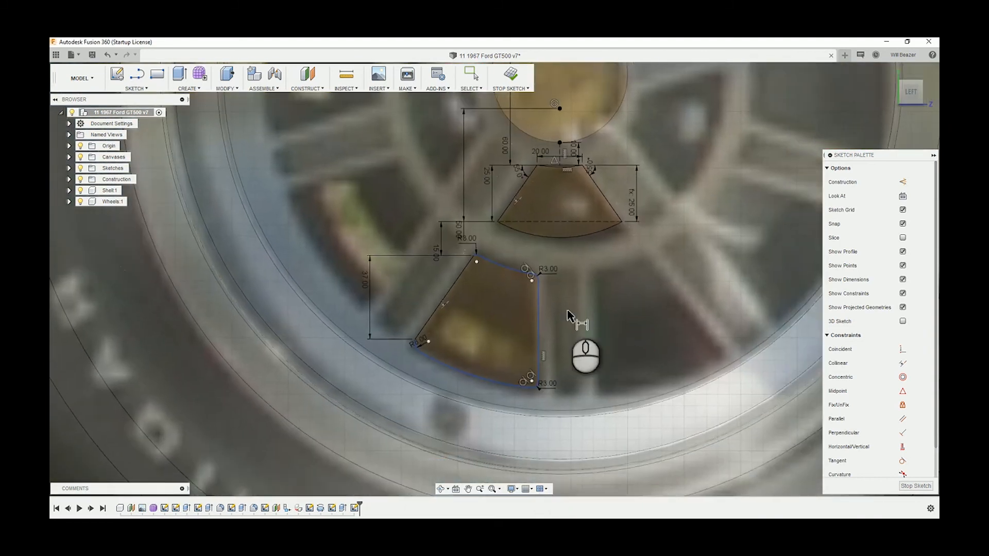
{"action": "scroll", "coordinate": [567, 315], "scroll_direction": "down", "scroll_amount": 2}
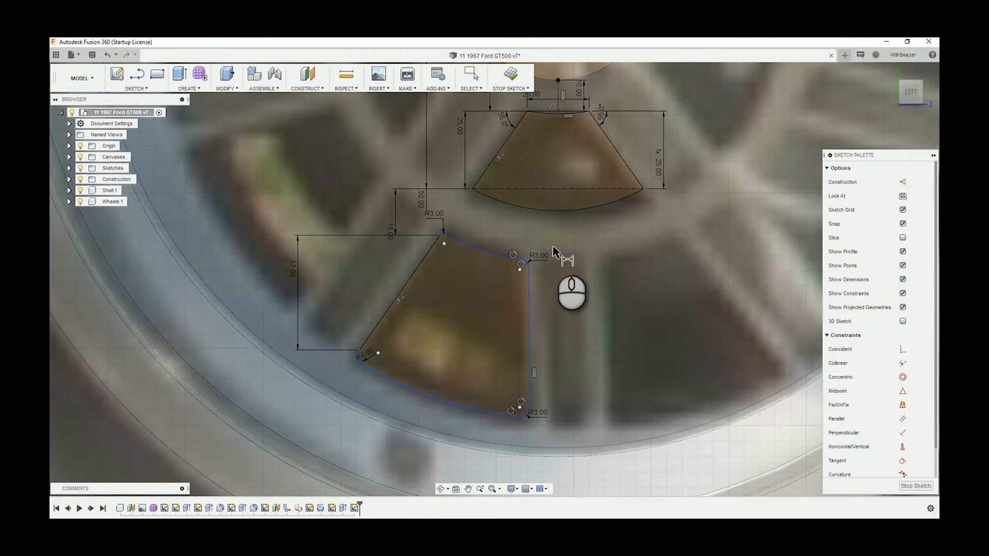
{"action": "left_click", "coordinate": [531, 299]}
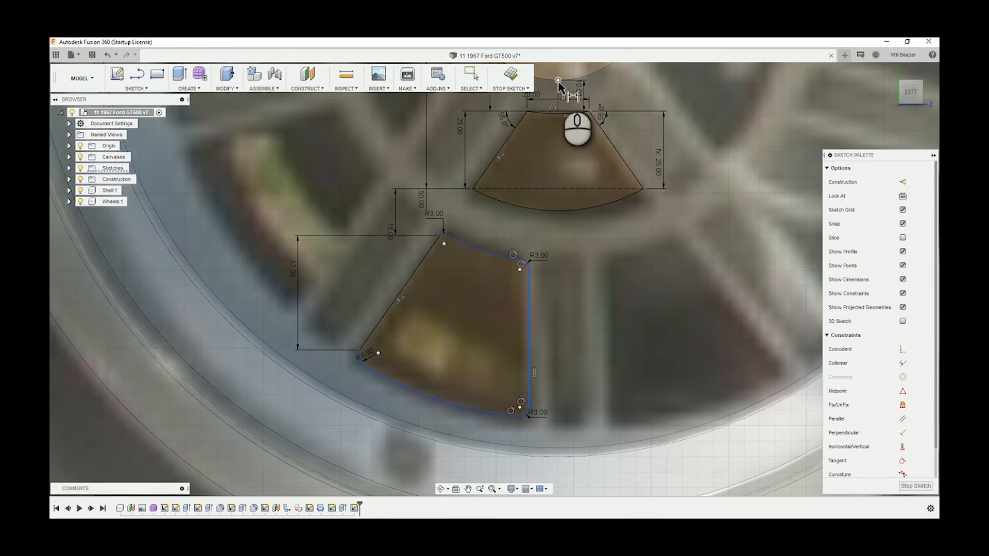
{"action": "left_click", "coordinate": [558, 88]}
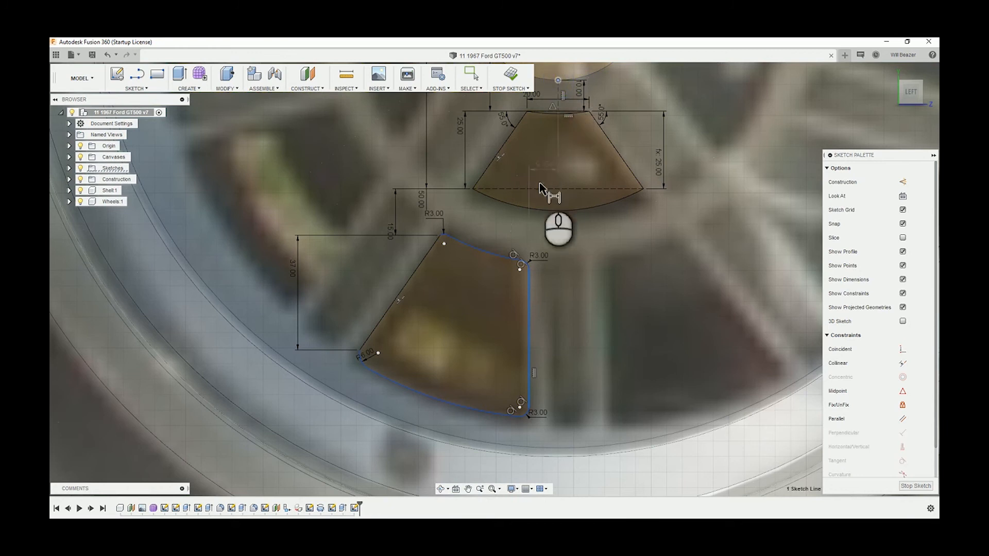
{"action": "left_click", "coordinate": [540, 228]}
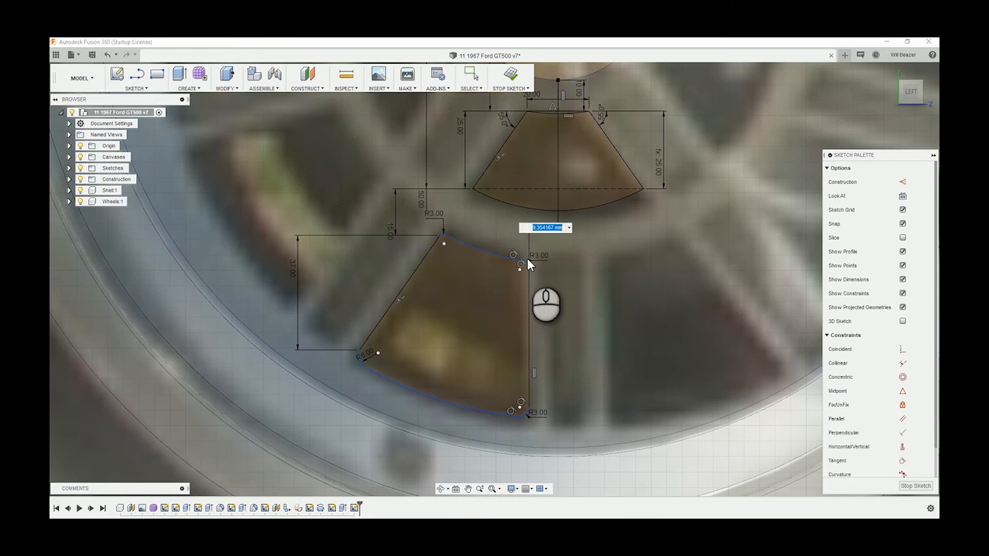
{"action": "type", "text": "10"}
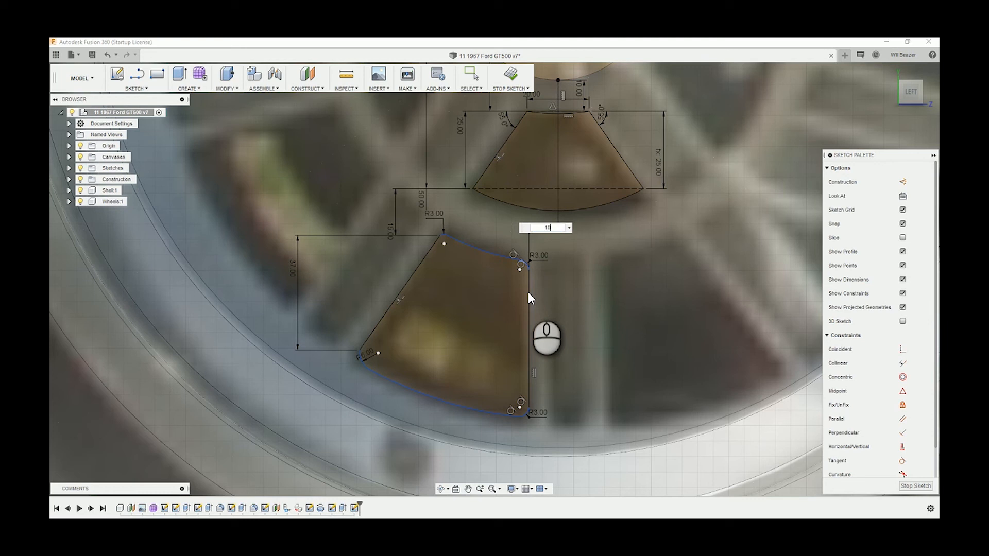
{"action": "key", "text": "Return"}
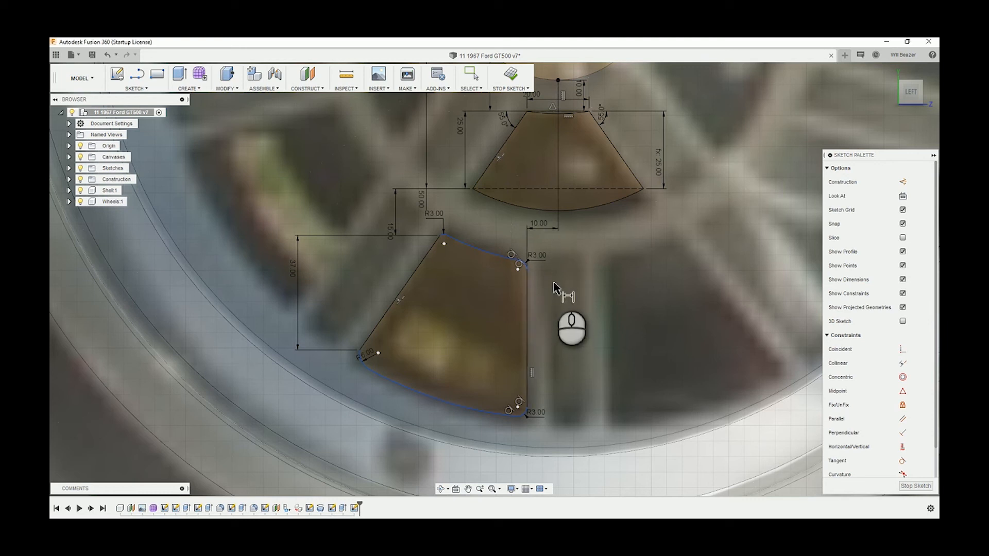
Dimension the vertical line's upper end 60 mm vertically below the point at the hub circle's bottom
{"action": "left_click", "coordinate": [528, 269]}
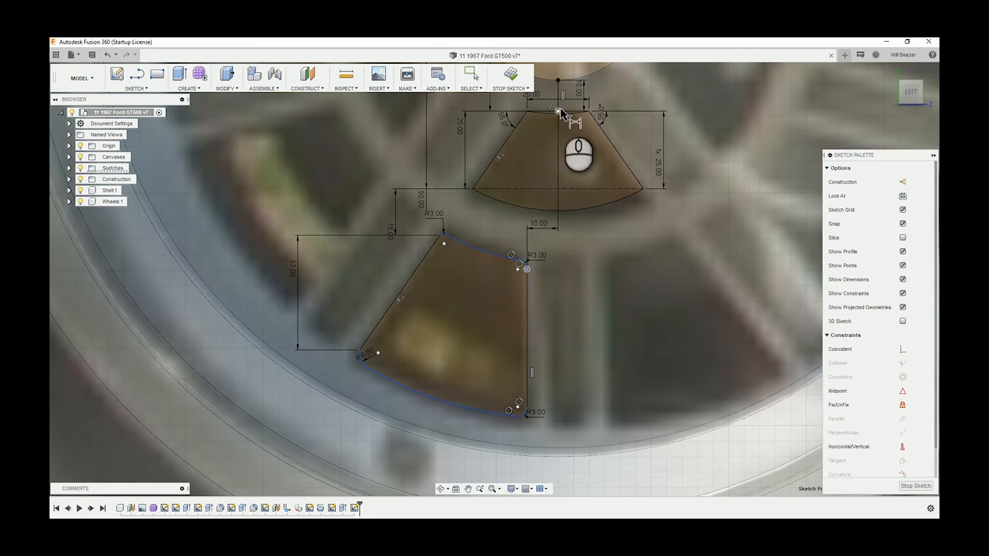
{"action": "left_click", "coordinate": [558, 80]}
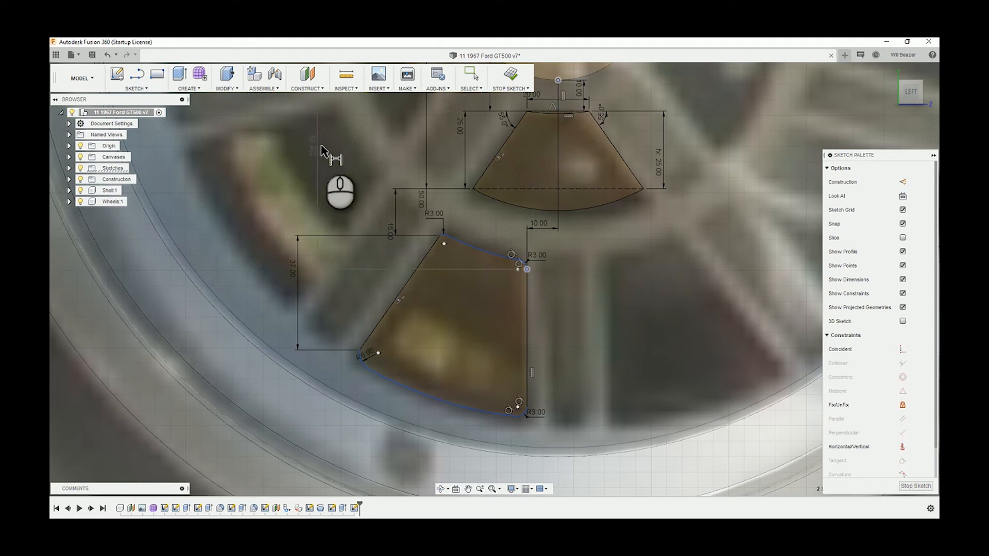
{"action": "left_click", "coordinate": [322, 146]}
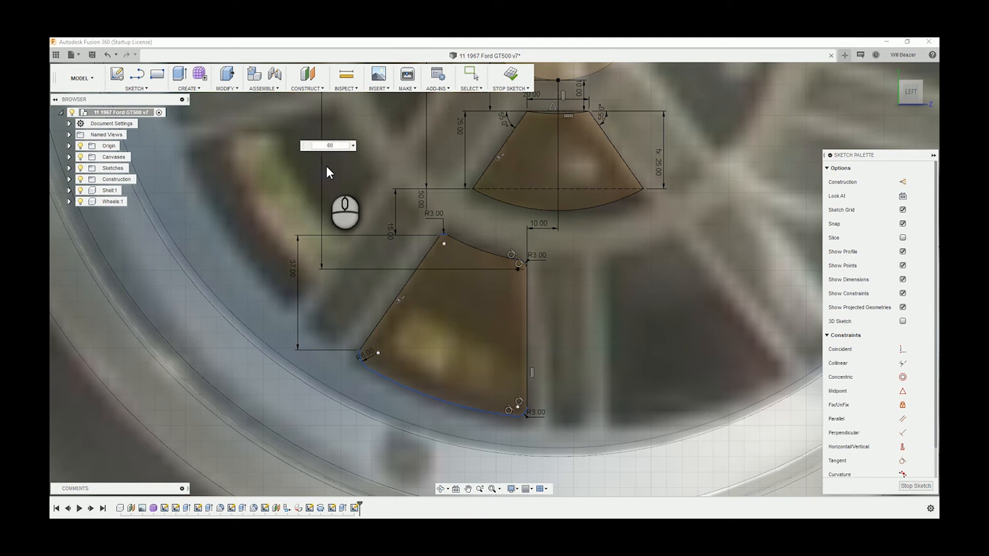
{"action": "key", "text": "Return"}
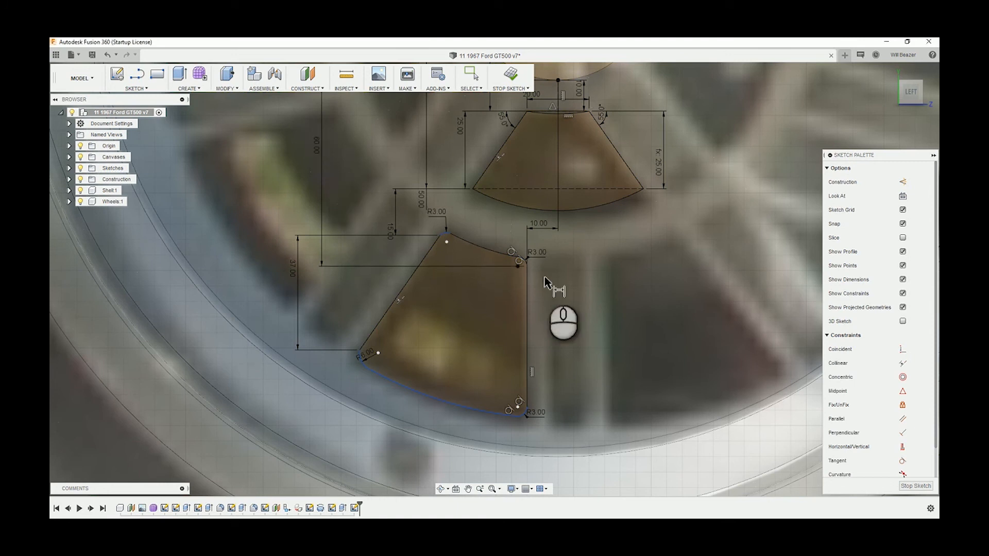
Dimension the outer opening's long lower arc with a 125 mm radius
{"action": "scroll", "coordinate": [548, 283], "scroll_direction": "down", "scroll_amount": 1}
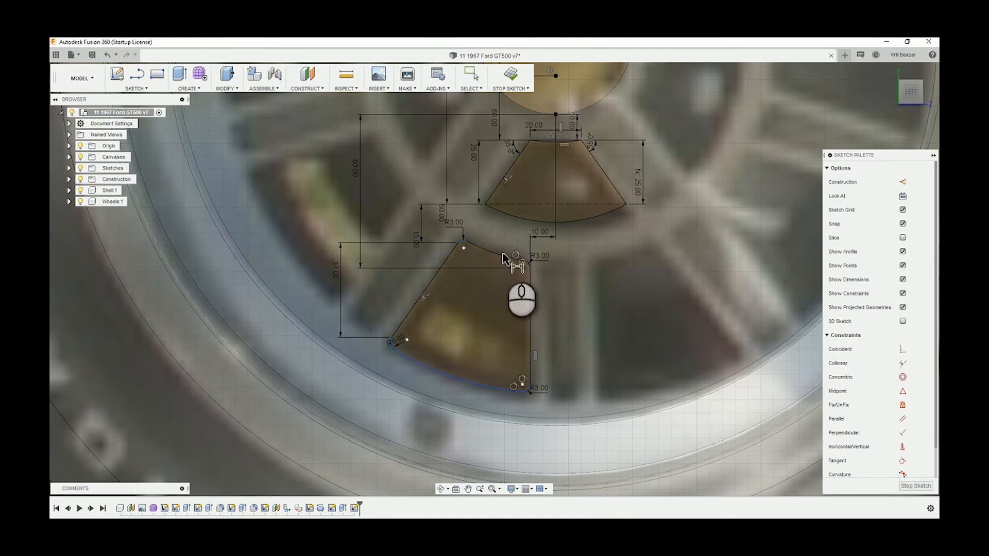
{"action": "scroll", "coordinate": [466, 238], "scroll_direction": "down", "scroll_amount": 3}
{"action": "scroll", "coordinate": [481, 258], "scroll_direction": "up", "scroll_amount": 5}
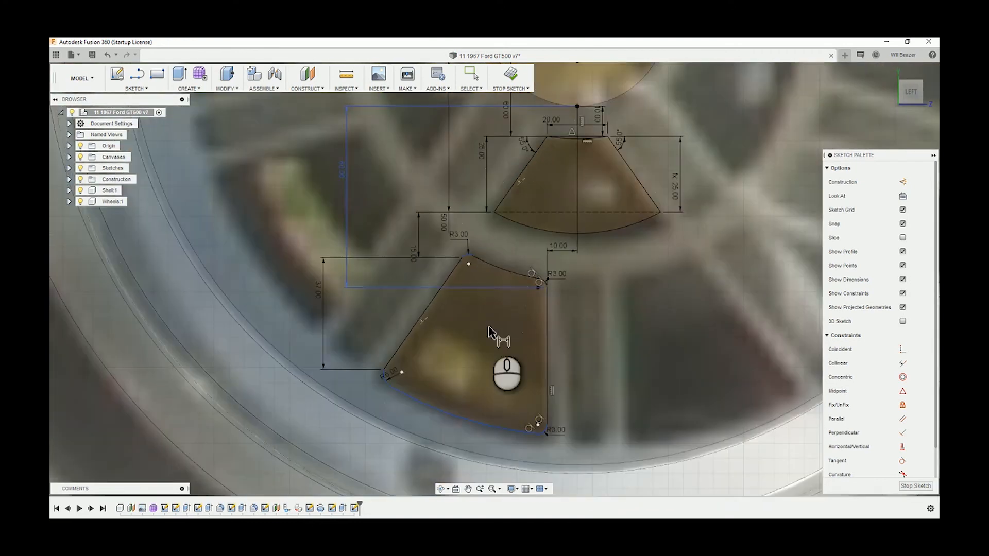
{"action": "scroll", "coordinate": [523, 426], "scroll_direction": "down", "scroll_amount": 3}
{"action": "scroll", "coordinate": [552, 393], "scroll_direction": "up", "scroll_amount": 5}
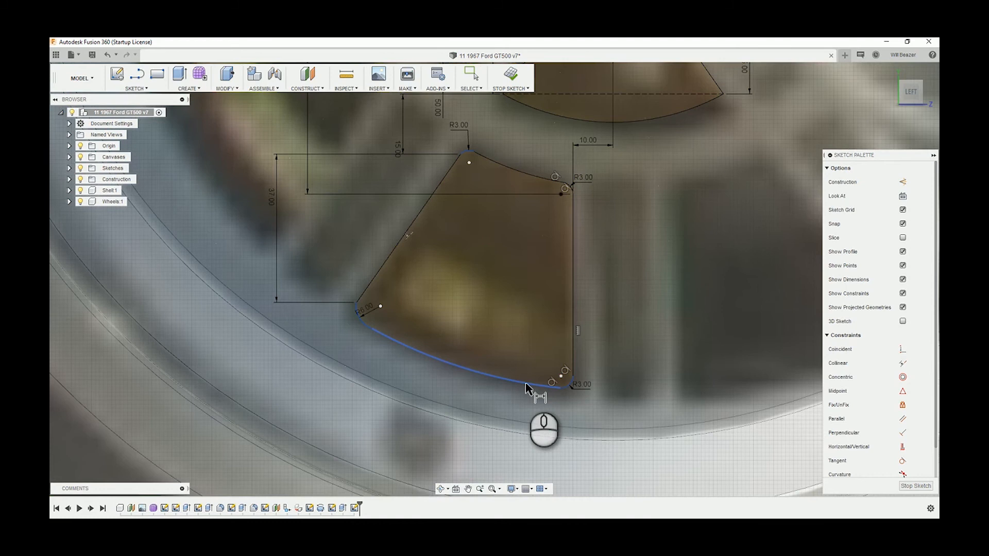
{"action": "scroll", "coordinate": [504, 355], "scroll_direction": "down", "scroll_amount": 3}
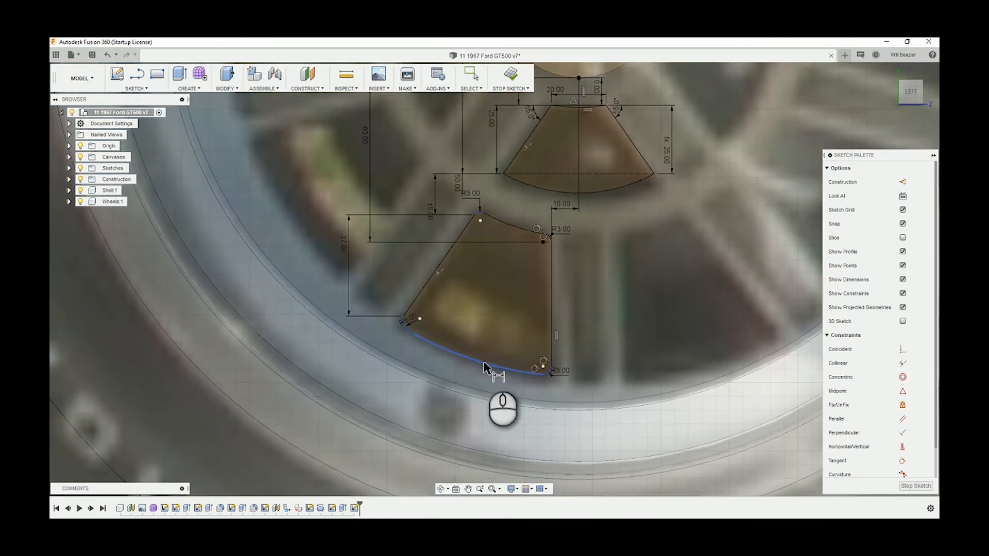
{"action": "left_click", "coordinate": [482, 366]}
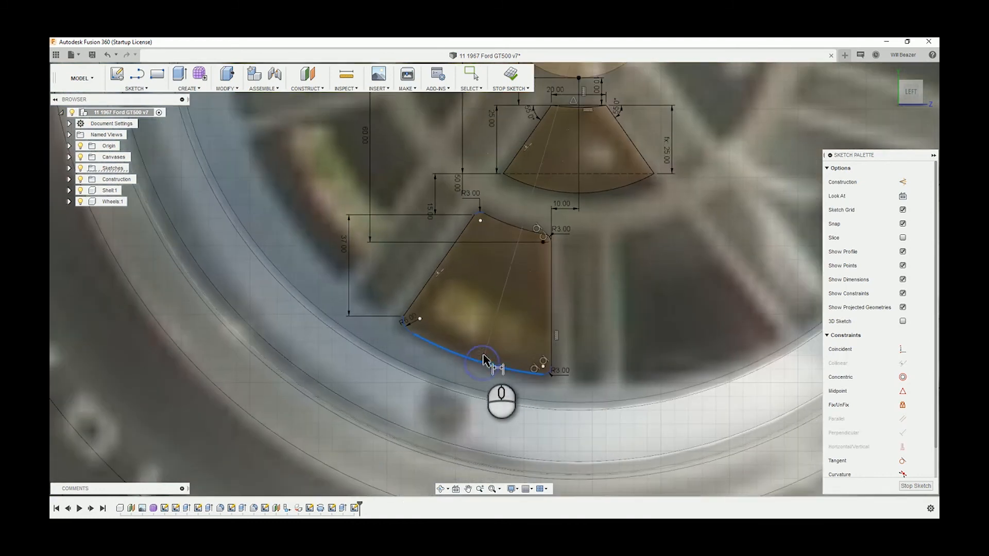
{"action": "left_click", "coordinate": [494, 330]}
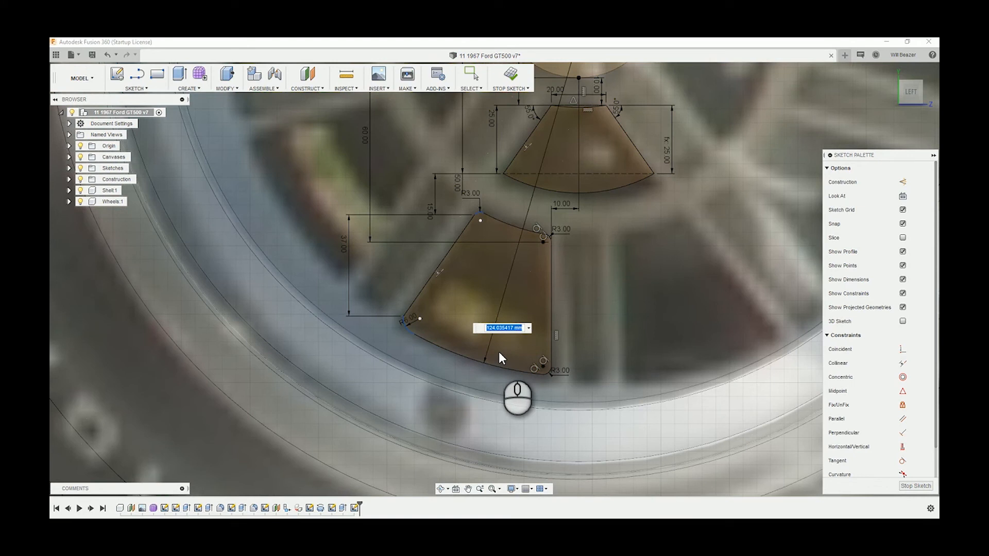
{"action": "type", "text": "125"}
{"action": "key", "text": "Return"}
Try to dimension the outer opening's long upper arc
{"action": "scroll", "coordinate": [484, 222], "scroll_direction": "up", "scroll_amount": 1}
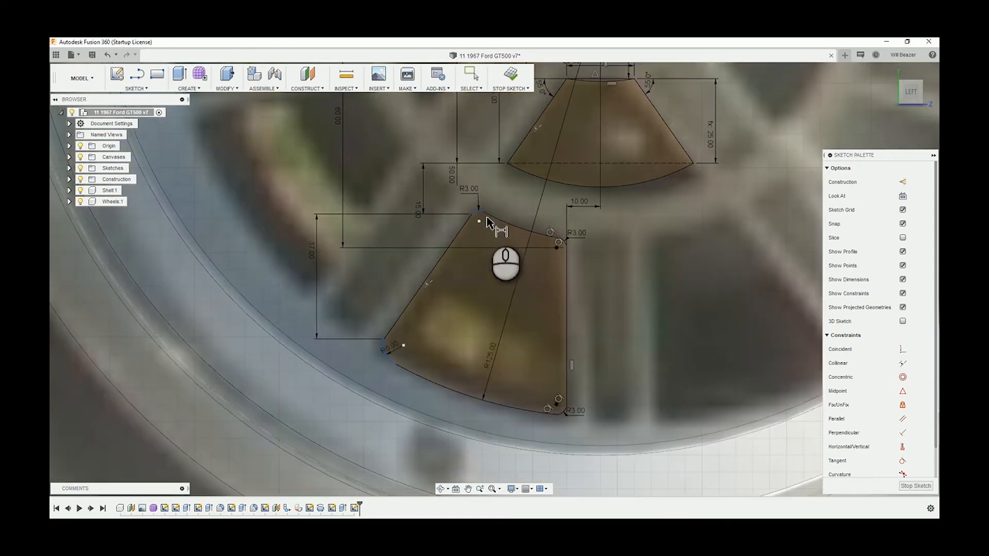
{"action": "left_click", "coordinate": [498, 218]}
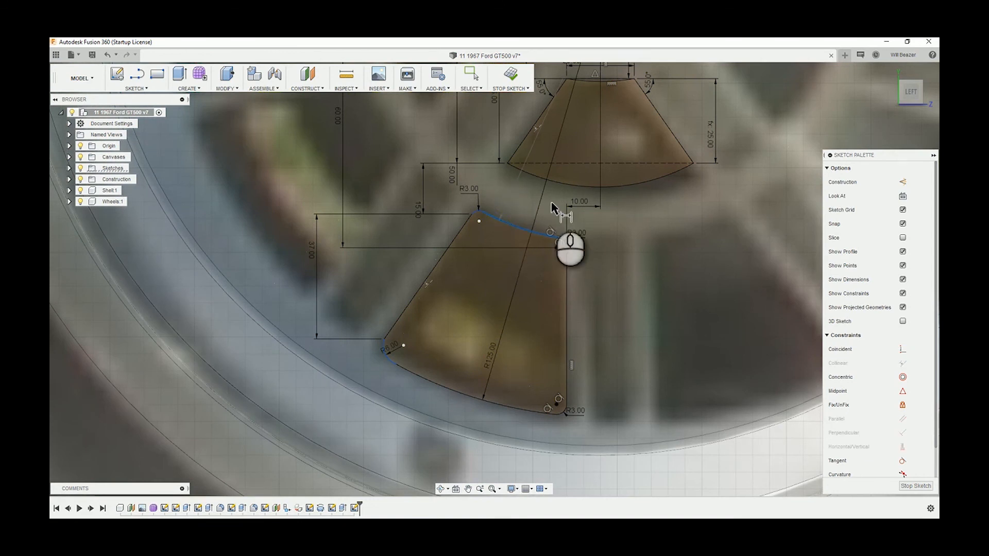
{"action": "left_click", "coordinate": [553, 237]}
{"action": "left_click", "coordinate": [568, 293]}
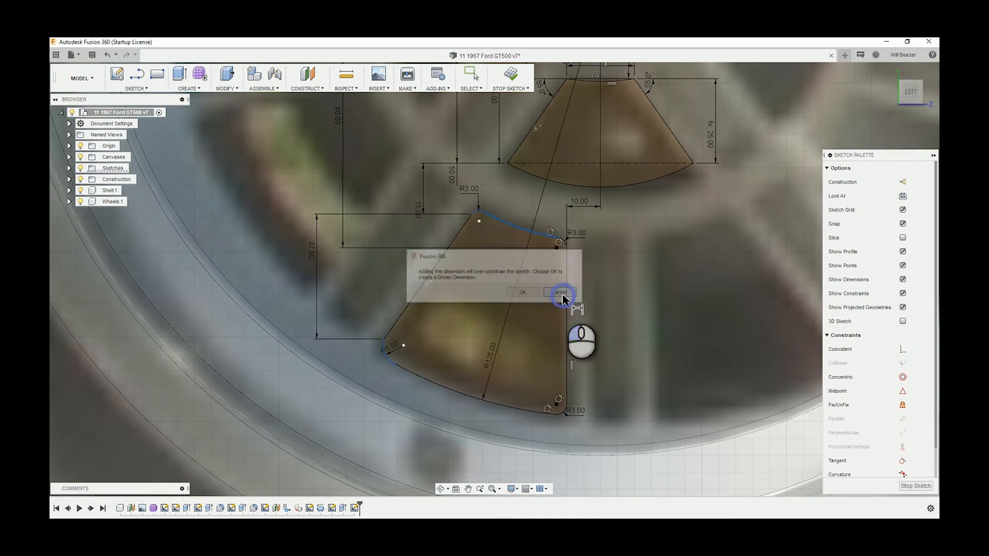
{"action": "scroll", "coordinate": [483, 215], "scroll_direction": "up", "scroll_amount": 2}
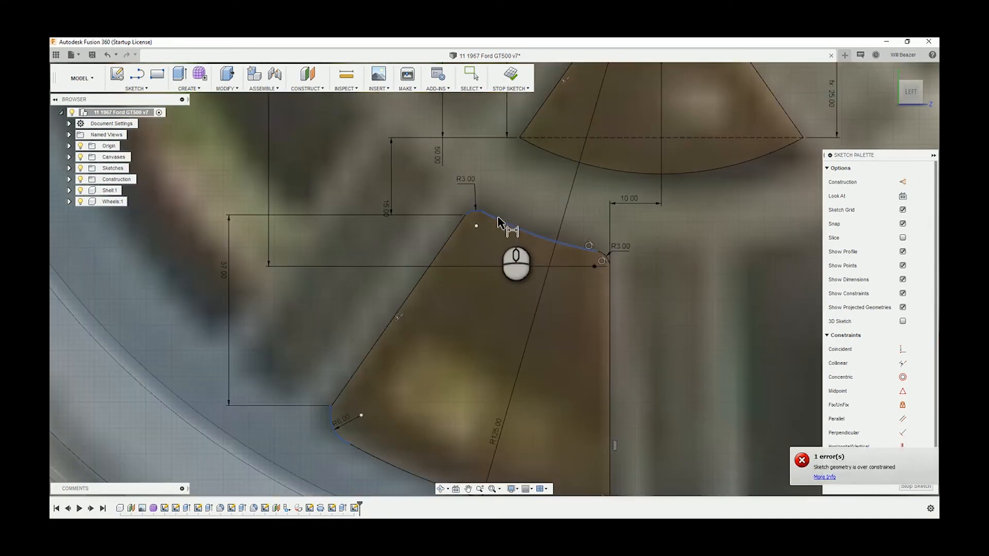
{"action": "scroll", "coordinate": [498, 222], "scroll_direction": "down", "scroll_amount": 3}
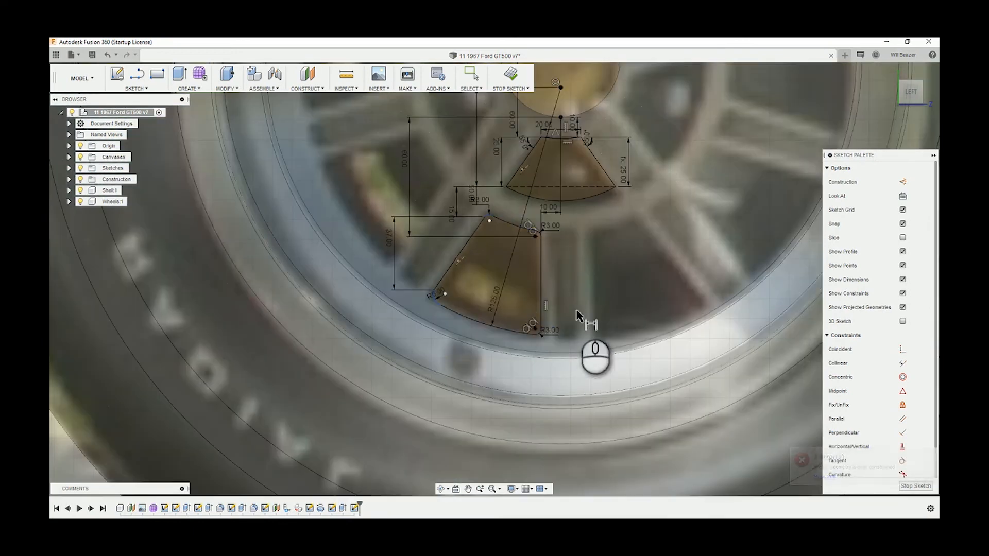
Draw a vertical centre line about 24 mm long downward from the midpoint of the inner opening's lower arc
{"action": "scroll", "coordinate": [570, 253], "scroll_direction": "up", "scroll_amount": 1}
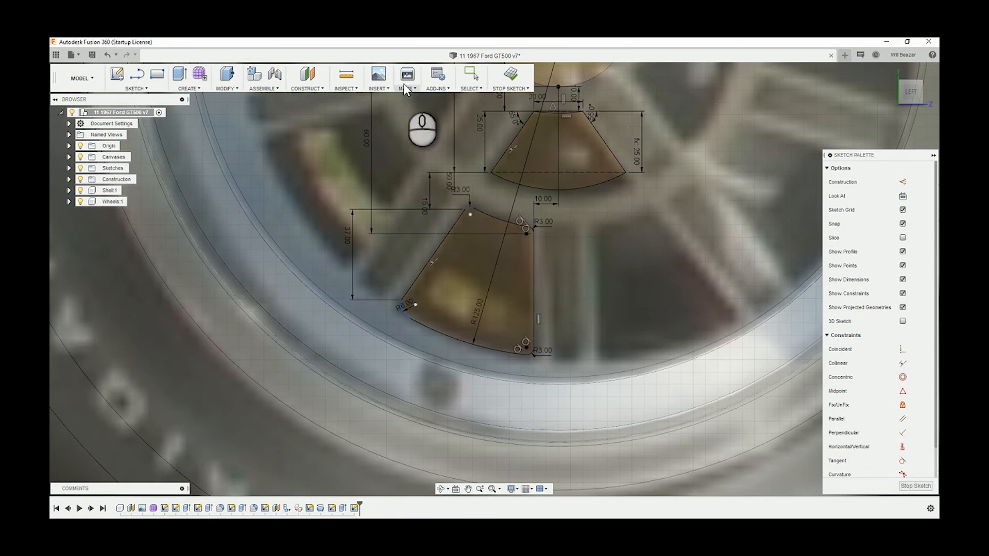
{"action": "left_click", "coordinate": [471, 74]}
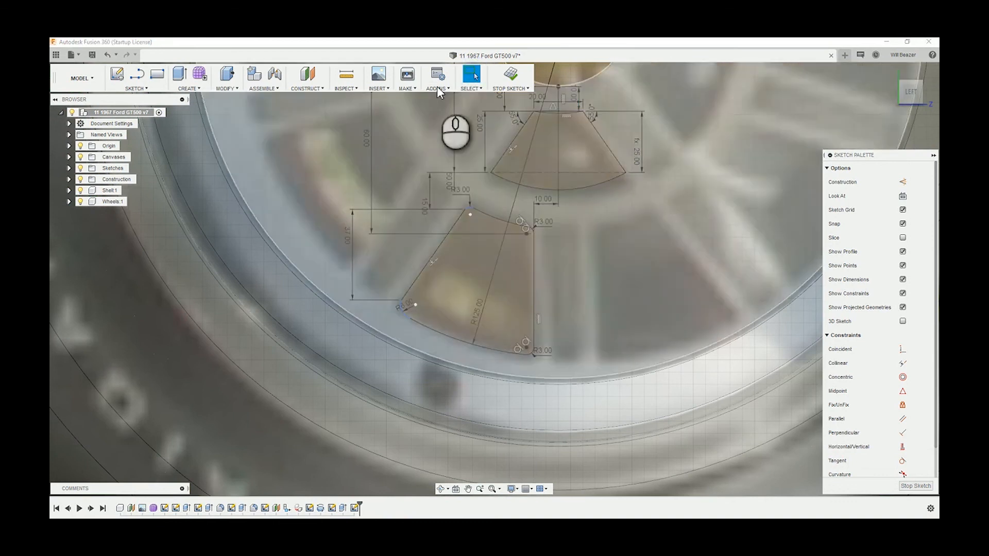
{"action": "left_click", "coordinate": [133, 90]}
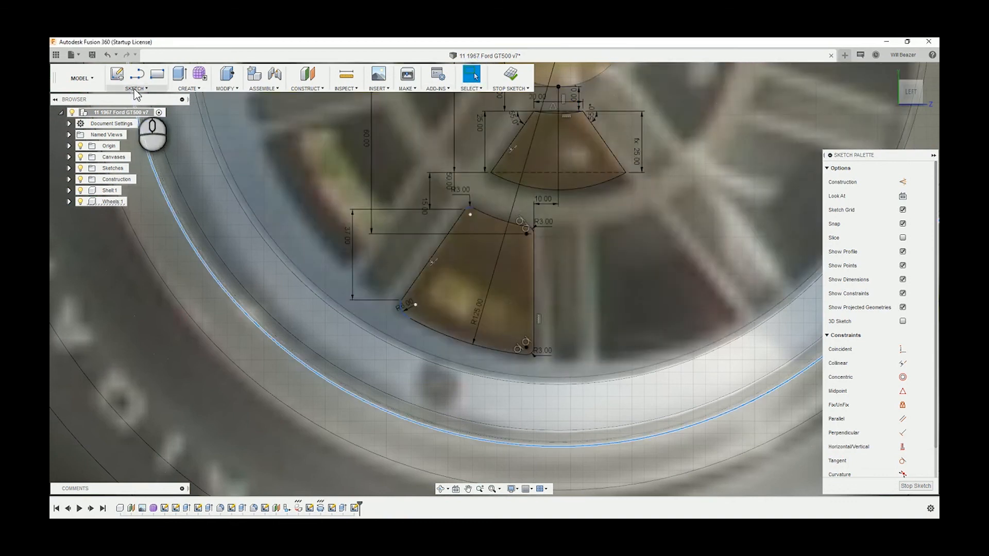
{"action": "left_click", "coordinate": [135, 91]}
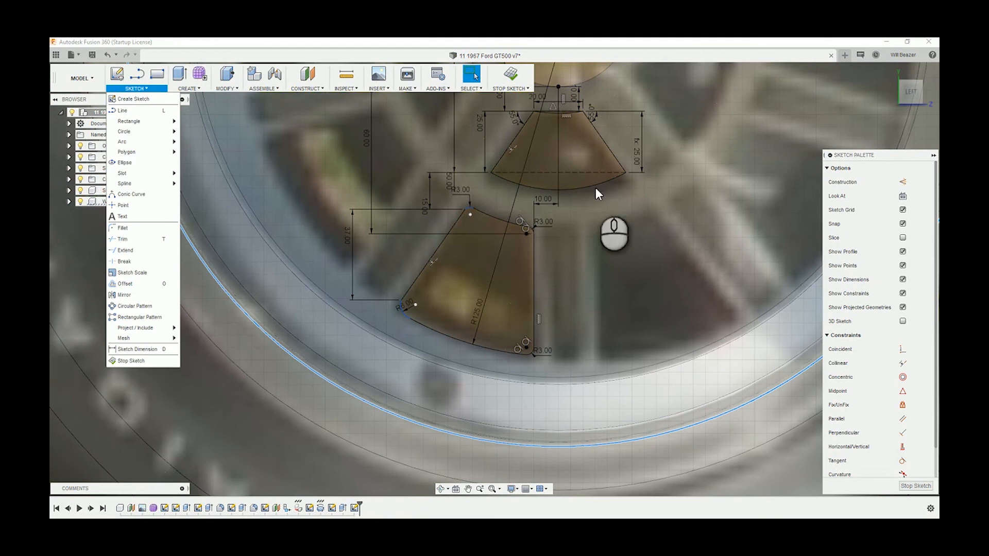
{"action": "left_click", "coordinate": [625, 242]}
{"action": "key", "text": "l"}
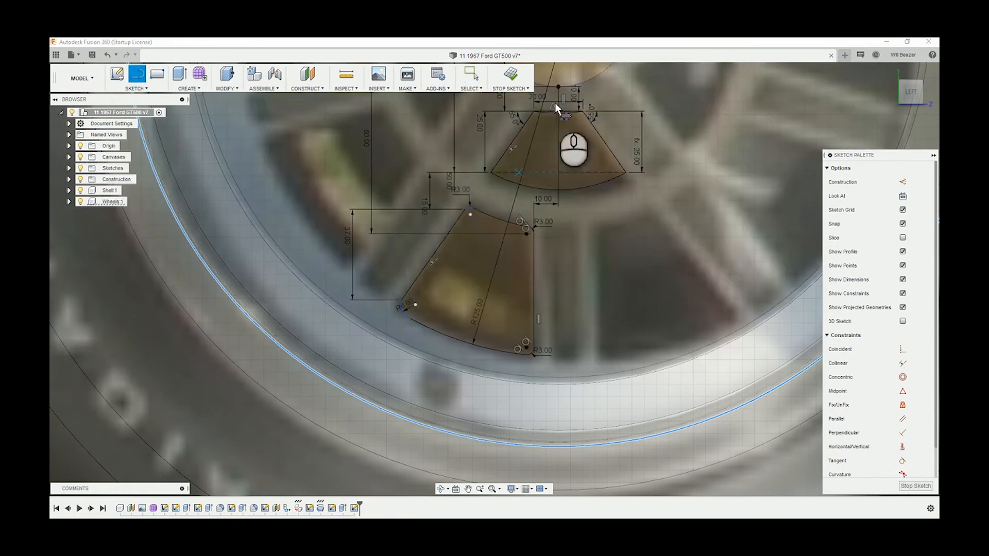
{"action": "left_click", "coordinate": [555, 104]}
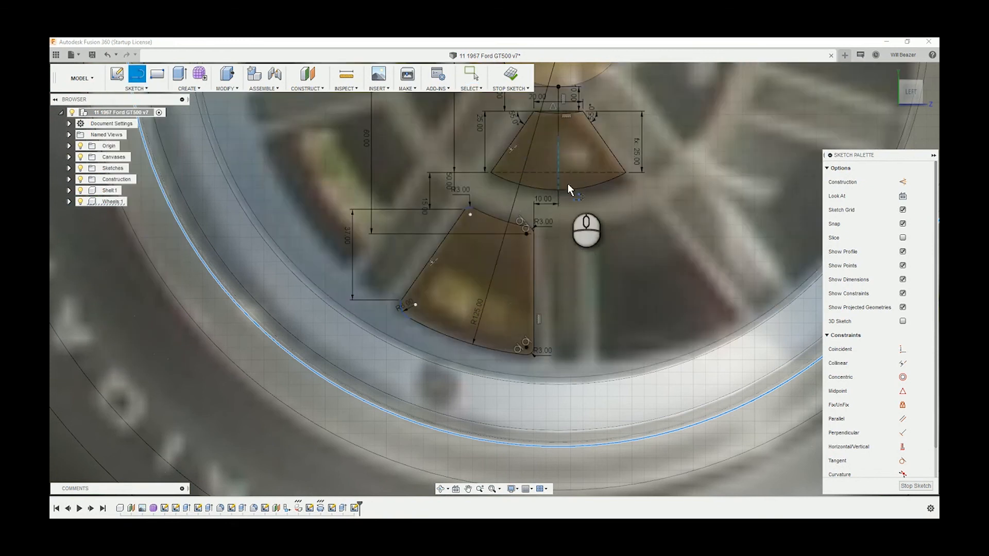
{"action": "left_click", "coordinate": [558, 190]}
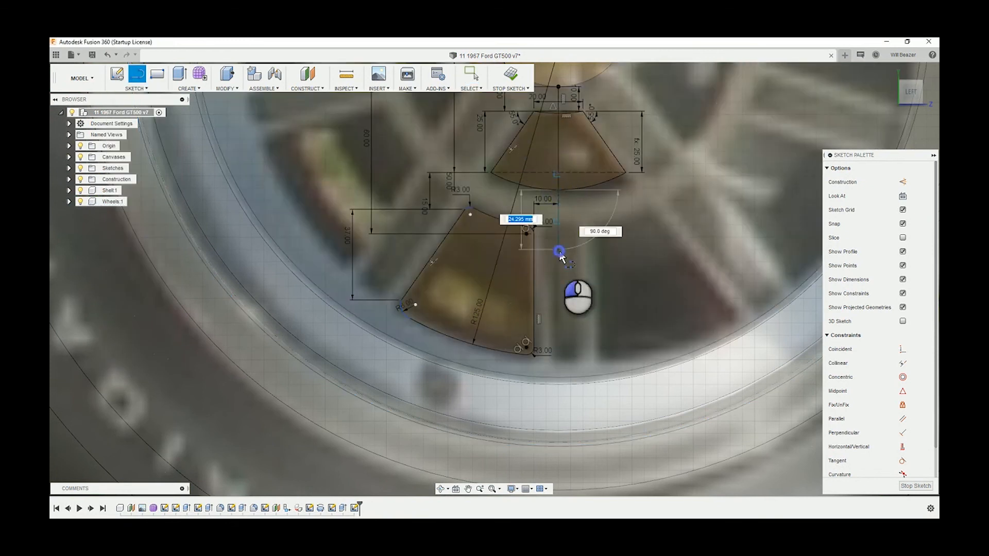
{"action": "left_click", "coordinate": [558, 238]}
{"action": "key", "text": "Escape"}
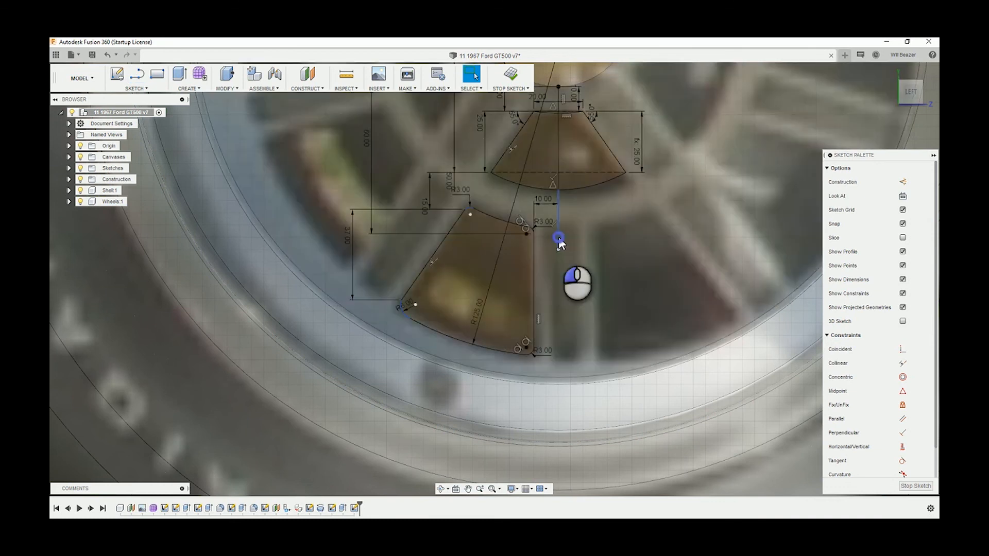
{"action": "left_click", "coordinate": [694, 297]}
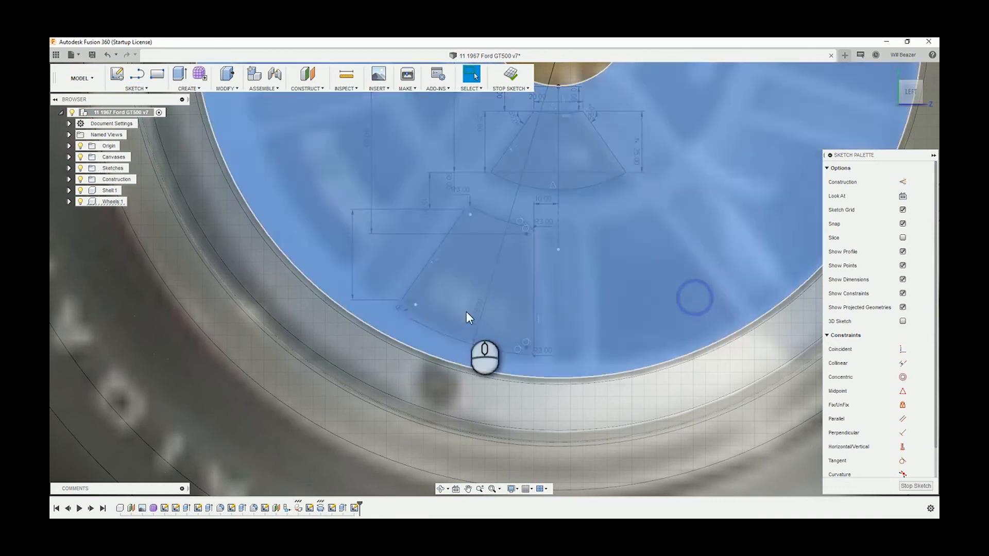
{"action": "scroll", "coordinate": [309, 440], "scroll_direction": "up", "scroll_amount": 5}
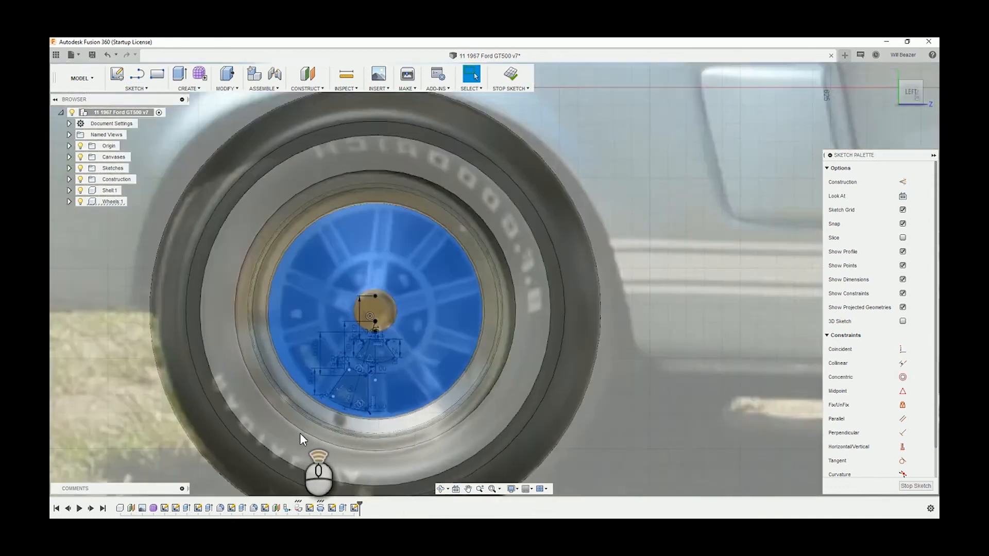
{"action": "scroll", "coordinate": [300, 434], "scroll_direction": "up", "scroll_amount": 4}
{"action": "middle_click_drag", "start_coordinate": [309, 409], "coordinate": [329, 298]}
{"action": "left_click", "coordinate": [321, 467]}
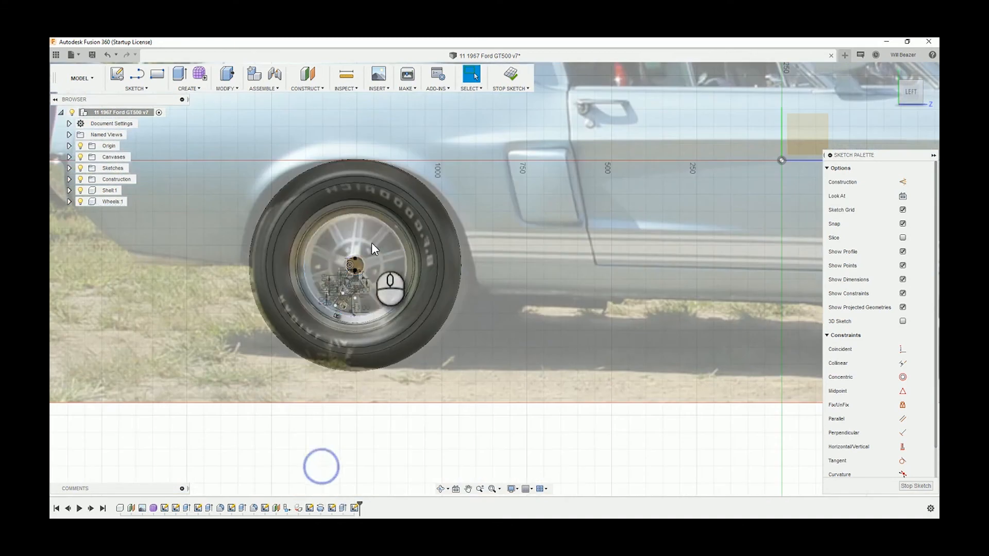
Mirror all eight lines and arcs of the outer opening's outline across the vertical centre line
{"action": "scroll", "coordinate": [371, 243], "scroll_direction": "down", "scroll_amount": 8}
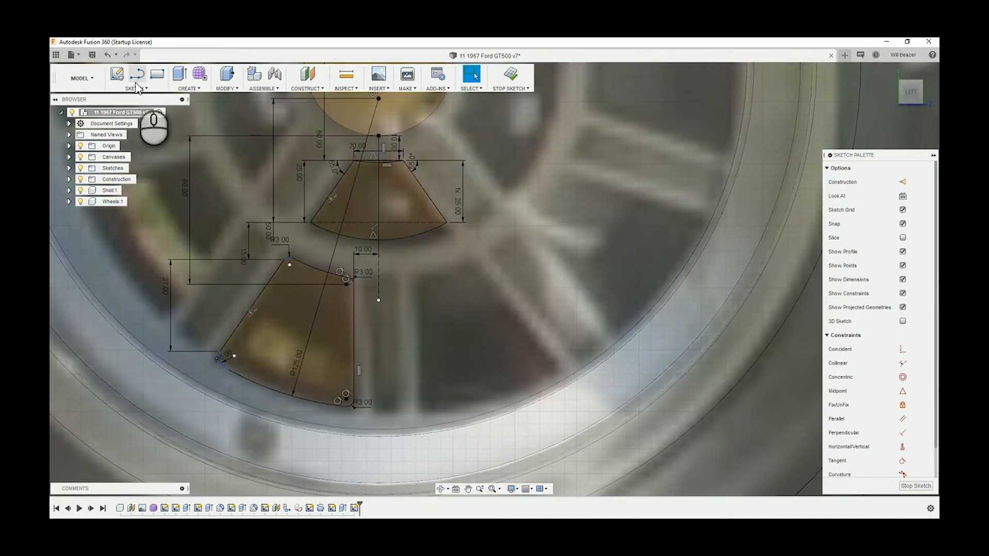
{"action": "left_click", "coordinate": [138, 88]}
{"action": "mouse_move", "coordinate": [172, 135]}
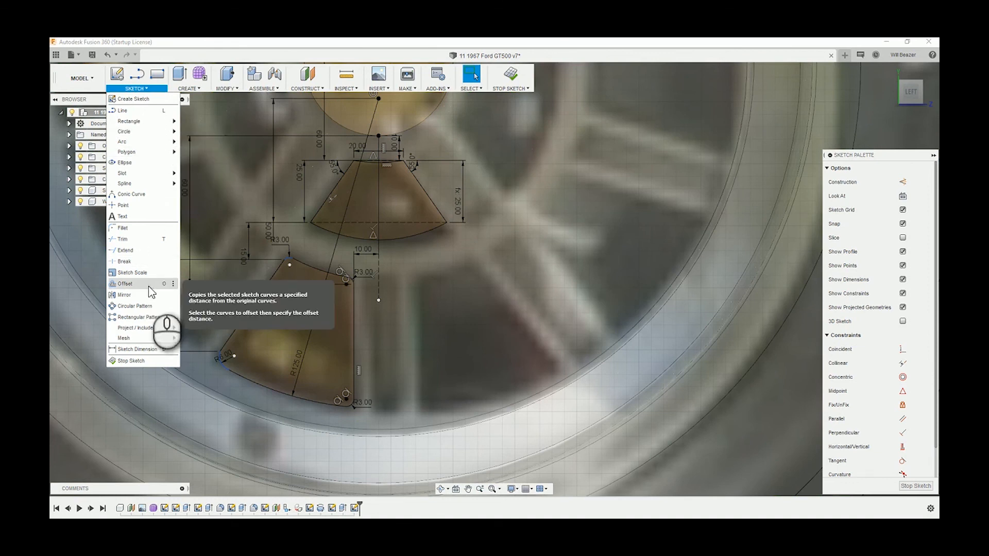
{"action": "left_click", "coordinate": [138, 294]}
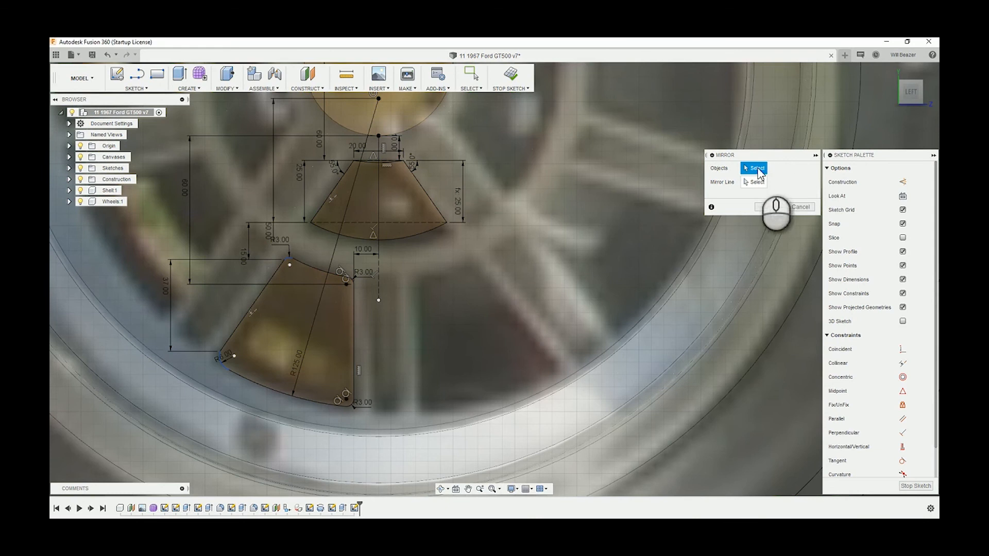
{"action": "left_click", "coordinate": [353, 298]}
{"action": "scroll", "coordinate": [351, 282], "scroll_direction": "up", "scroll_amount": 3}
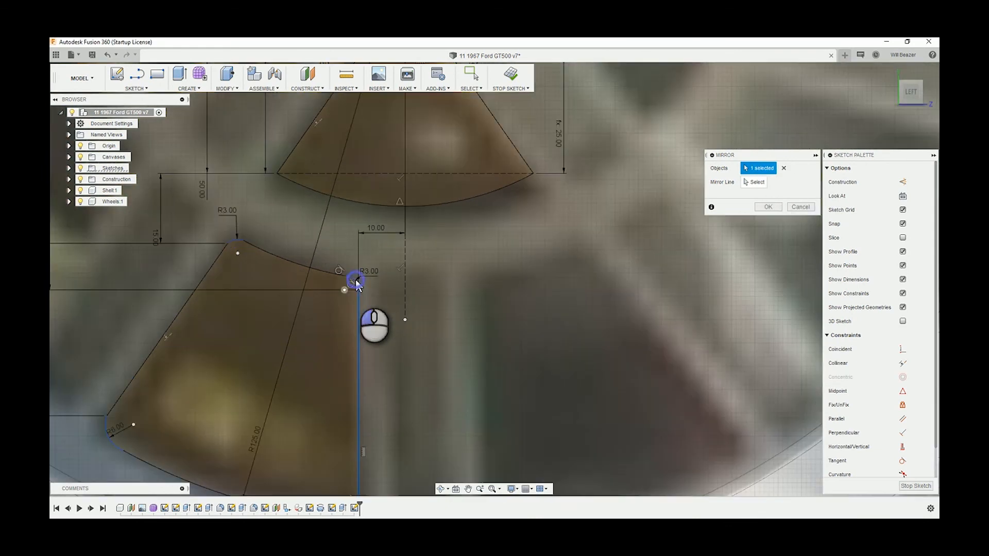
{"action": "left_click", "coordinate": [312, 268]}
{"action": "left_click", "coordinate": [232, 240]}
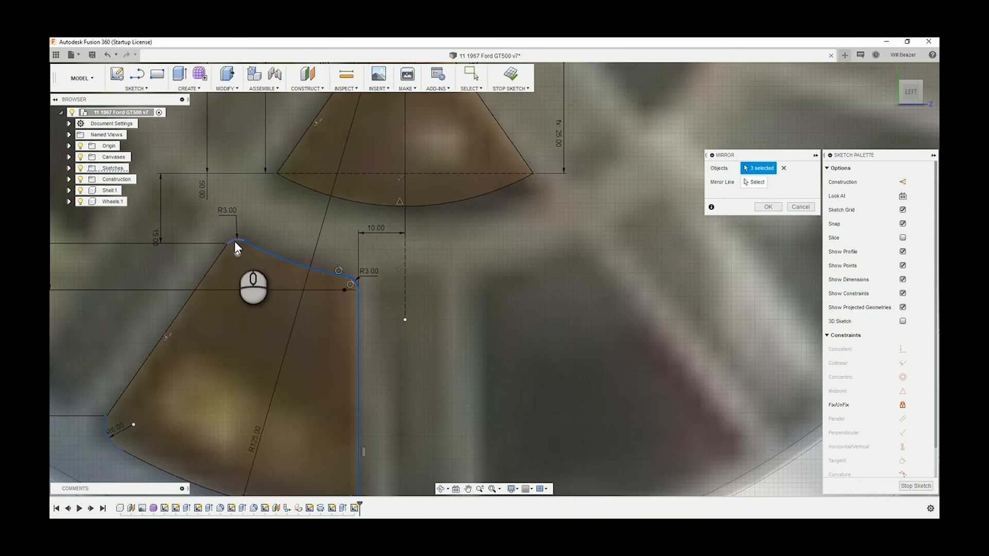
{"action": "left_click", "coordinate": [225, 252]}
{"action": "left_click", "coordinate": [116, 441]}
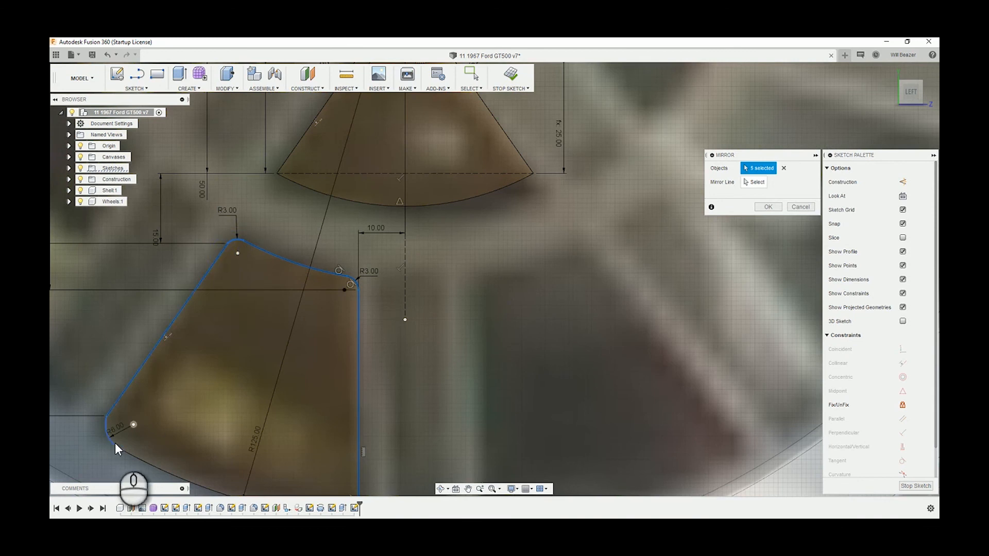
{"action": "left_click", "coordinate": [141, 465]}
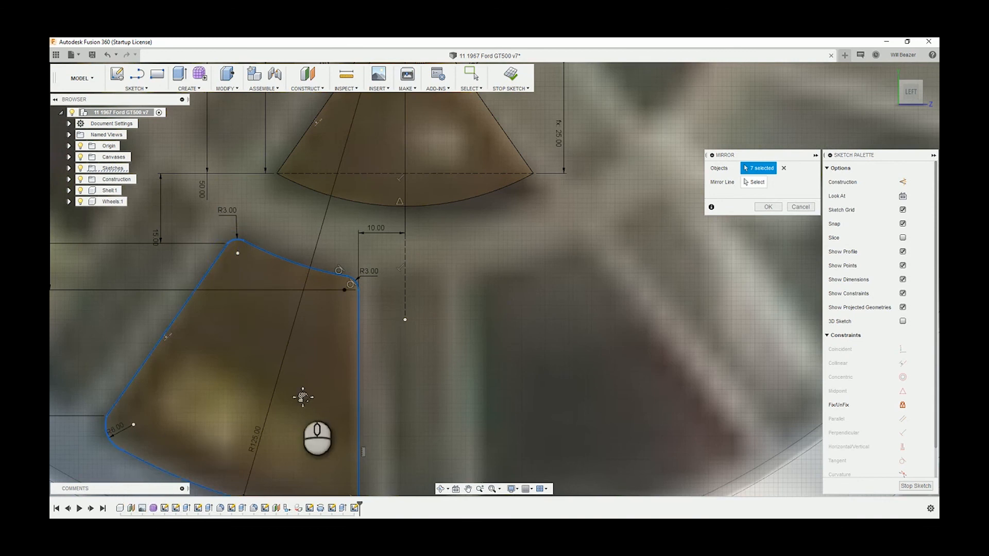
{"action": "middle_click_drag", "start_coordinate": [298, 389], "coordinate": [290, 232]}
{"action": "left_click", "coordinate": [344, 360]}
{"action": "left_click", "coordinate": [340, 363]}
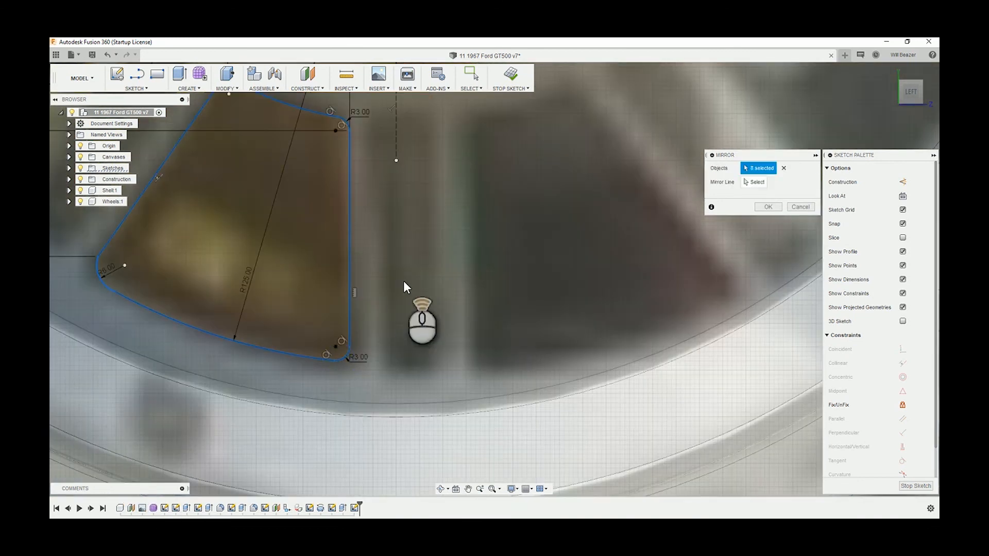
{"action": "scroll", "coordinate": [403, 283], "scroll_direction": "down", "scroll_amount": 3}
{"action": "left_click", "coordinate": [760, 183]}
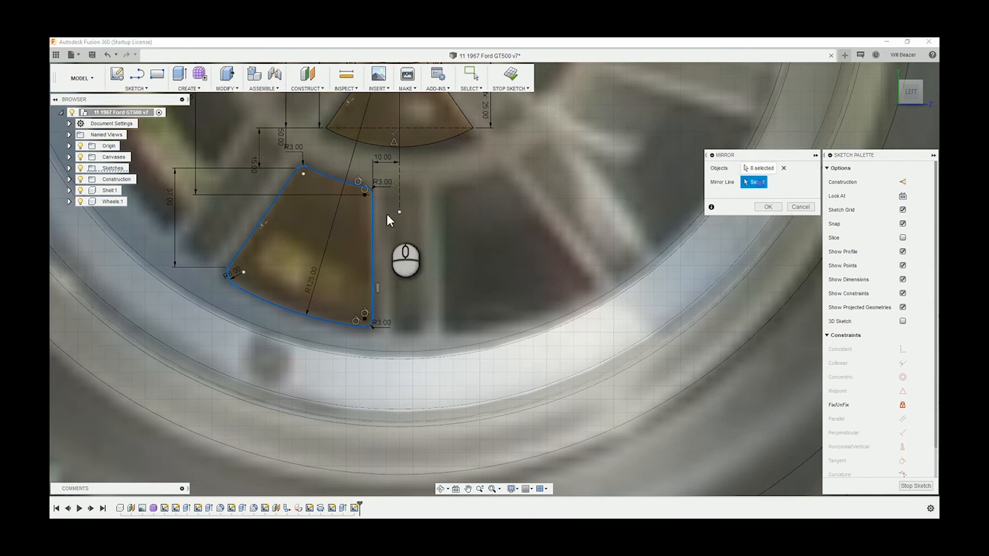
{"action": "left_click", "coordinate": [400, 195]}
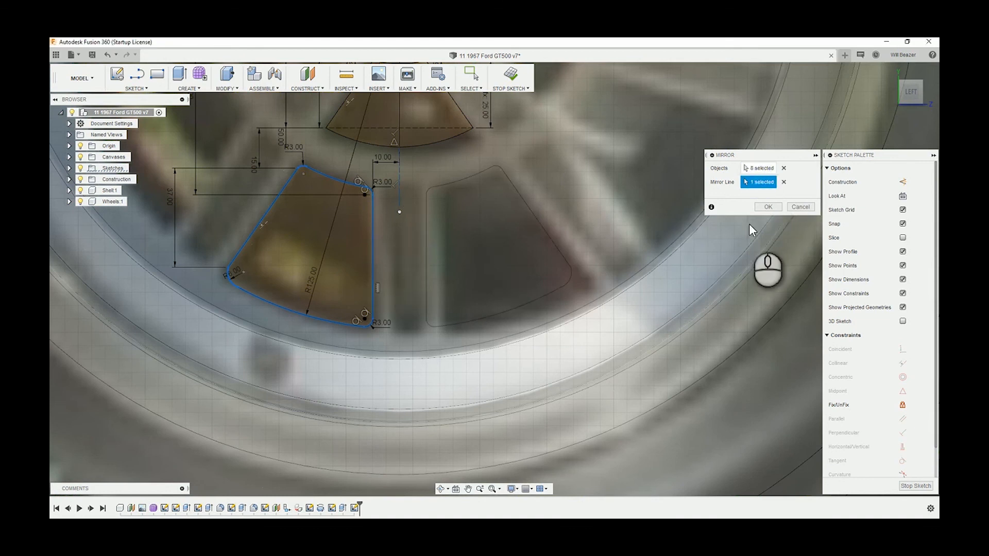
{"action": "left_click", "coordinate": [768, 206]}
Start an extrusion using the inner opening and both outer spoke openings as profiles
{"action": "scroll", "coordinate": [751, 223], "scroll_direction": "down", "scroll_amount": 3}
{"action": "scroll", "coordinate": [540, 223], "scroll_direction": "up", "scroll_amount": 3}
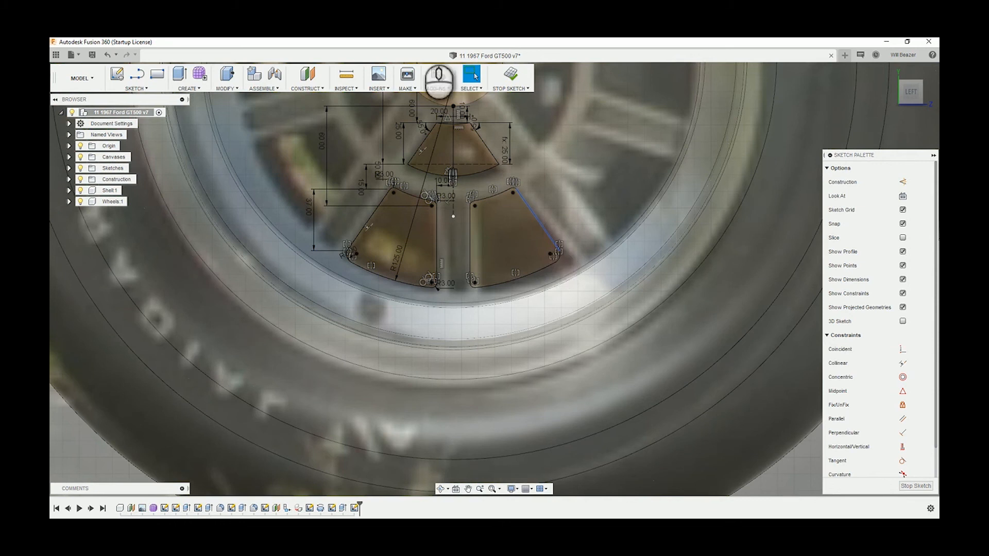
{"action": "scroll", "coordinate": [590, 201], "scroll_direction": "down", "scroll_amount": 3}
{"action": "middle_click_drag", "start_coordinate": [514, 172], "coordinate": [512, 281]}
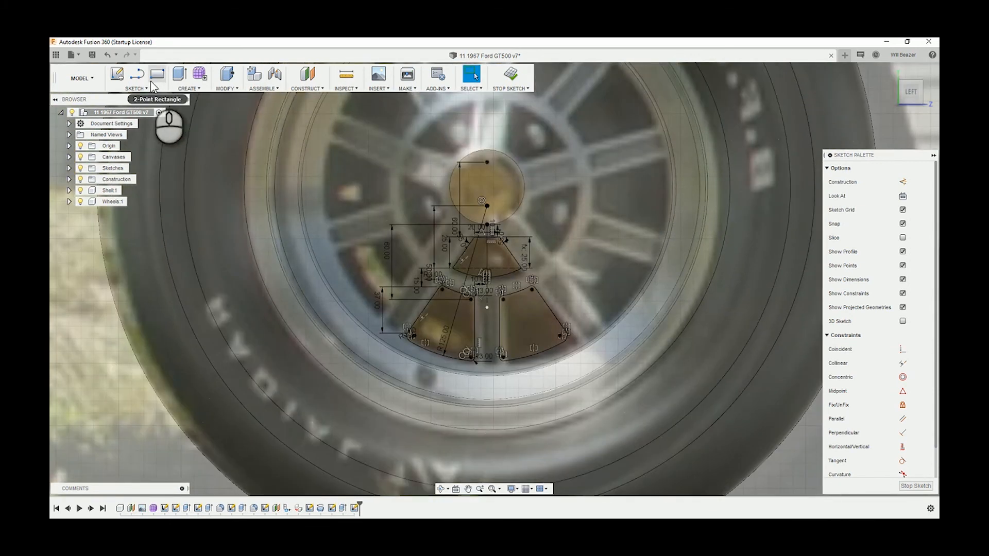
{"action": "left_click", "coordinate": [179, 74]}
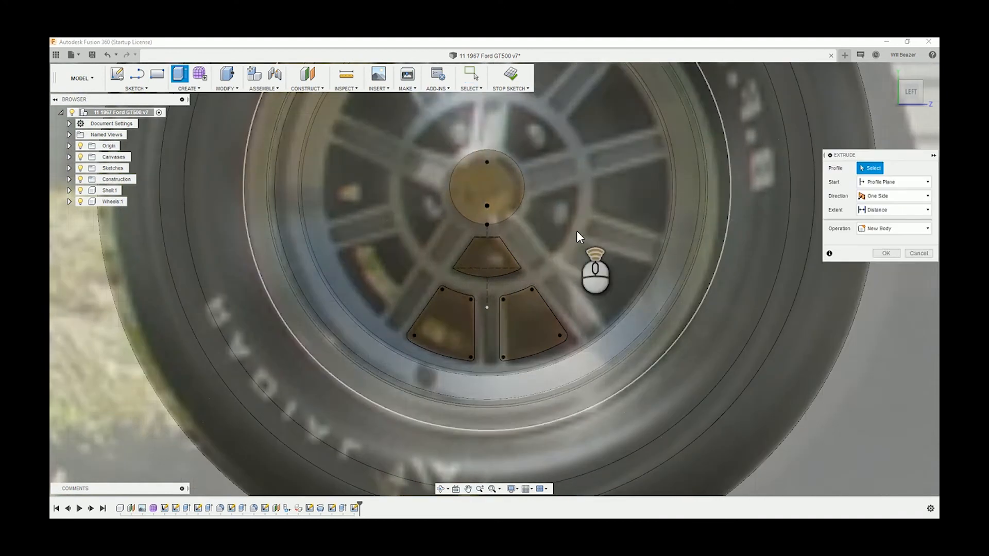
{"action": "left_click", "coordinate": [520, 251]}
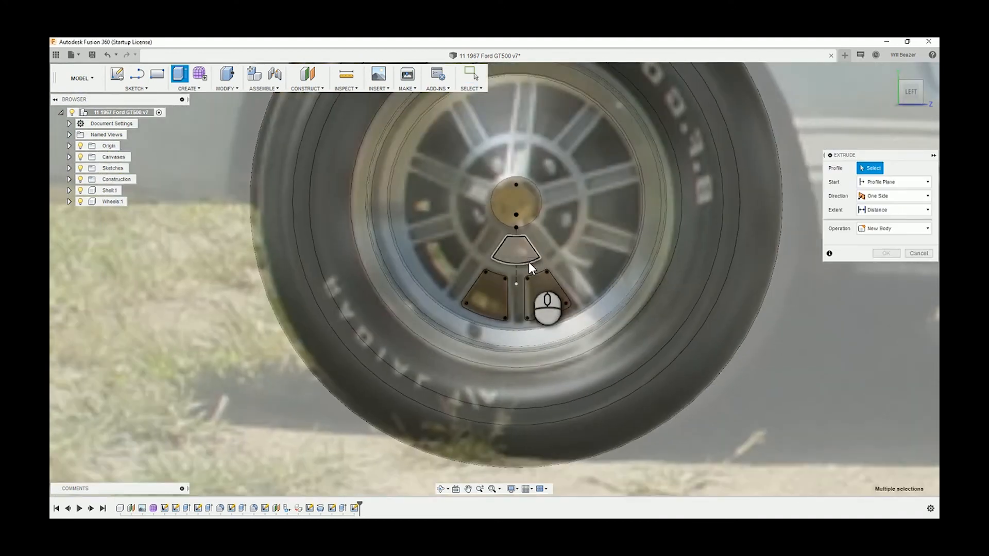
{"action": "left_click", "coordinate": [495, 295]}
{"action": "left_click", "coordinate": [536, 292]}
{"action": "middle_click_drag", "start_coordinate": [623, 248], "coordinate": [631, 268], "text": "shift"}
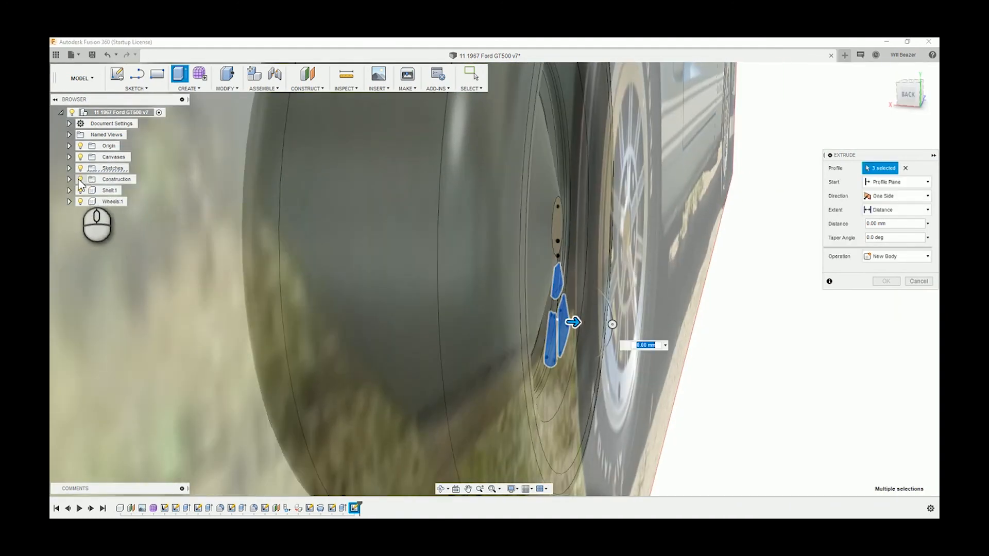
Hide the Shell component and extrude the three openings about 20 mm inward as a cut into the wheel
{"action": "left_click", "coordinate": [80, 191]}
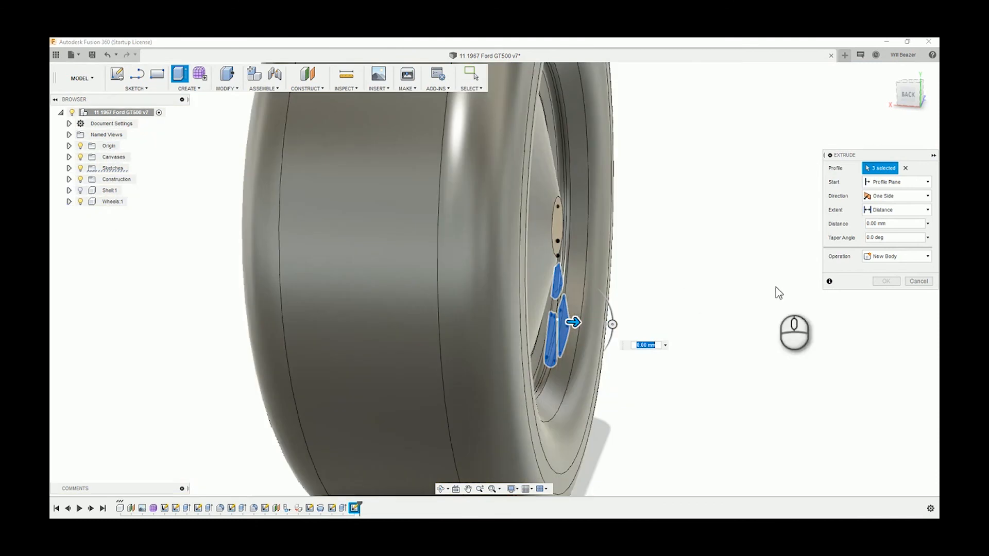
{"action": "middle_click_drag", "start_coordinate": [675, 313], "coordinate": [660, 308], "text": "shift"}
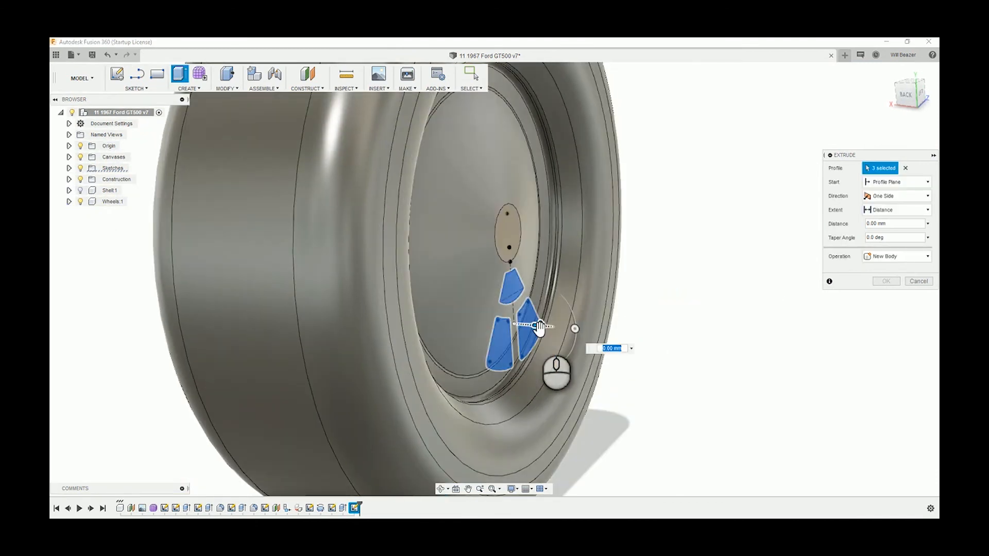
{"action": "left_click_drag", "start_coordinate": [539, 329], "coordinate": [521, 332]}
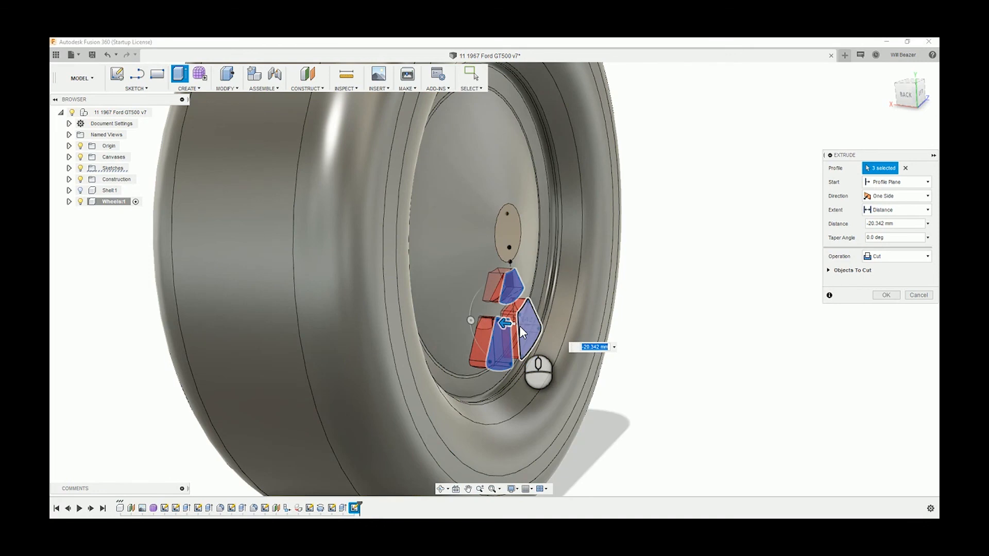
Set the cut to start From Object and try to use the wheel's conical face as the start object
{"action": "left_click", "coordinate": [915, 185]}
{"action": "left_click", "coordinate": [884, 217]}
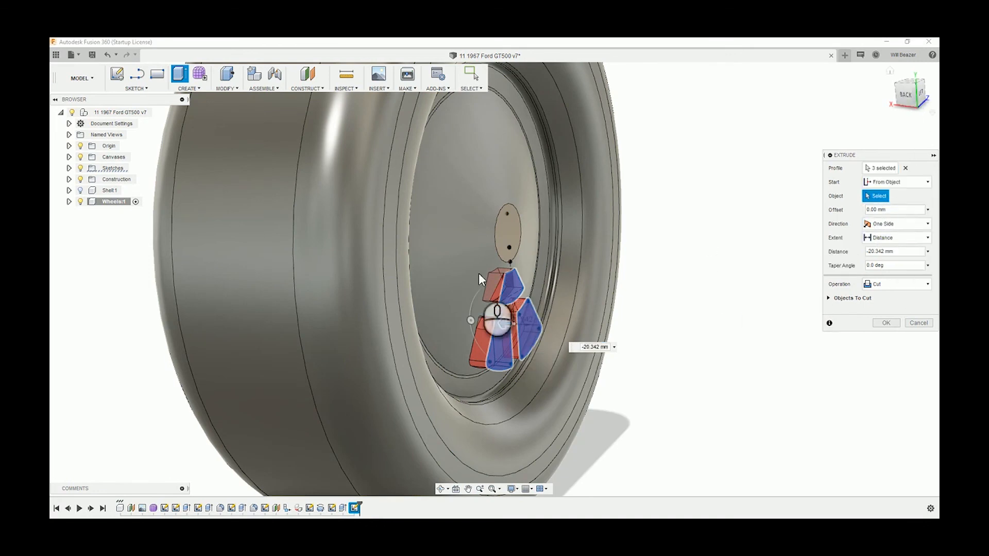
{"action": "left_click", "coordinate": [454, 274]}
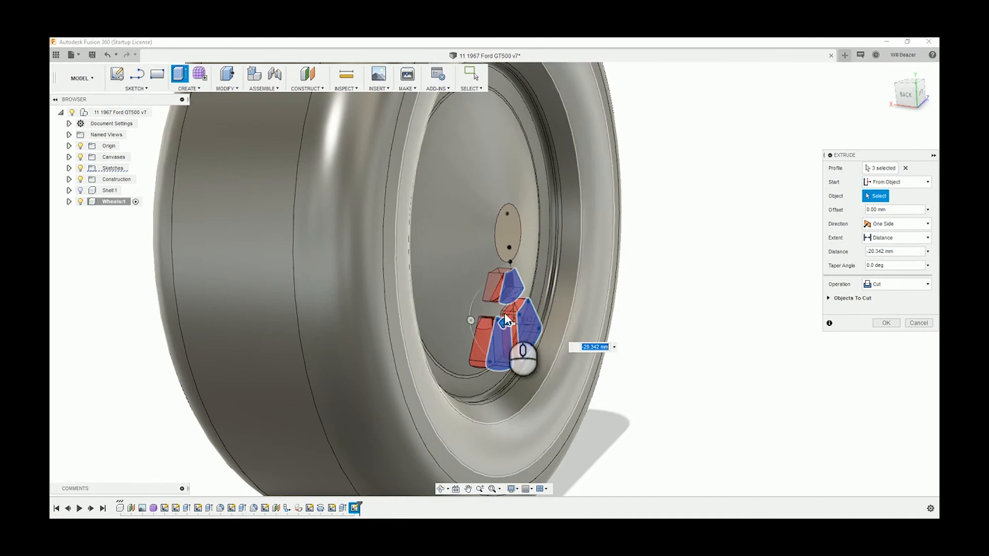
Deepen the cut through the wheel face to about 61.9 mm and apply it
{"action": "left_click_drag", "start_coordinate": [505, 320], "coordinate": [555, 307]}
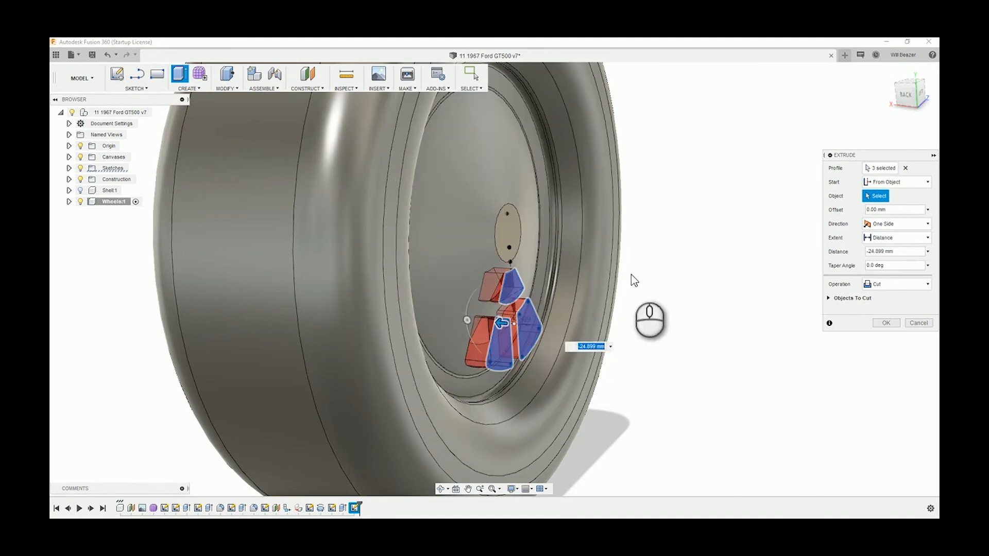
{"action": "middle_click_drag", "start_coordinate": [693, 232], "coordinate": [544, 318], "text": "shift"}
{"action": "left_click_drag", "start_coordinate": [539, 309], "coordinate": [520, 313]}
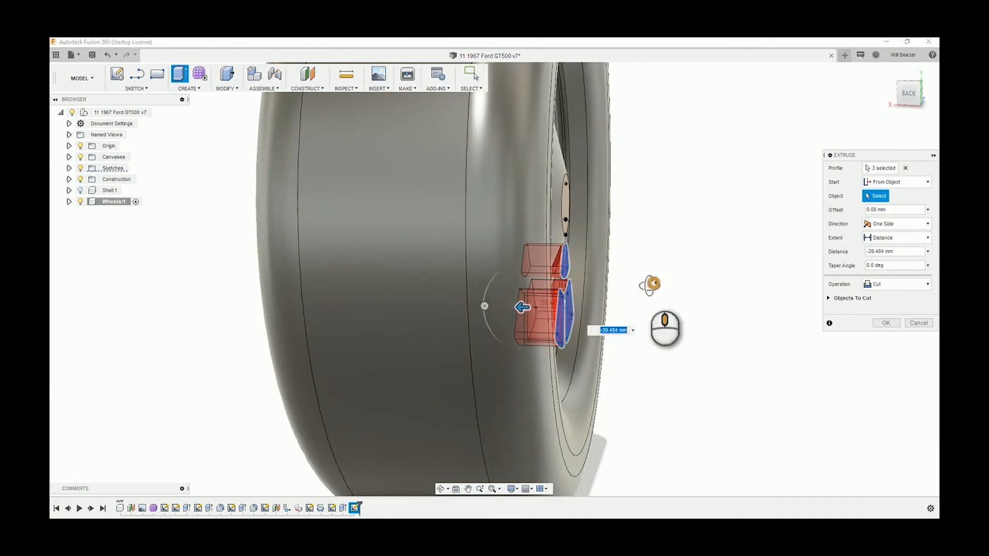
{"action": "middle_click_drag", "start_coordinate": [649, 283], "coordinate": [622, 296], "text": "shift"}
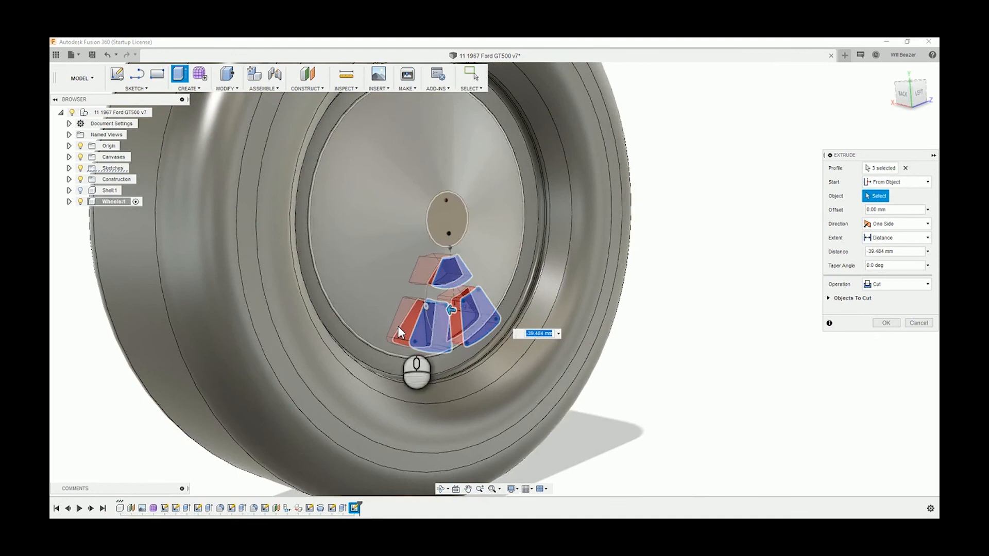
{"action": "scroll", "coordinate": [434, 293], "scroll_direction": "up", "scroll_amount": 3}
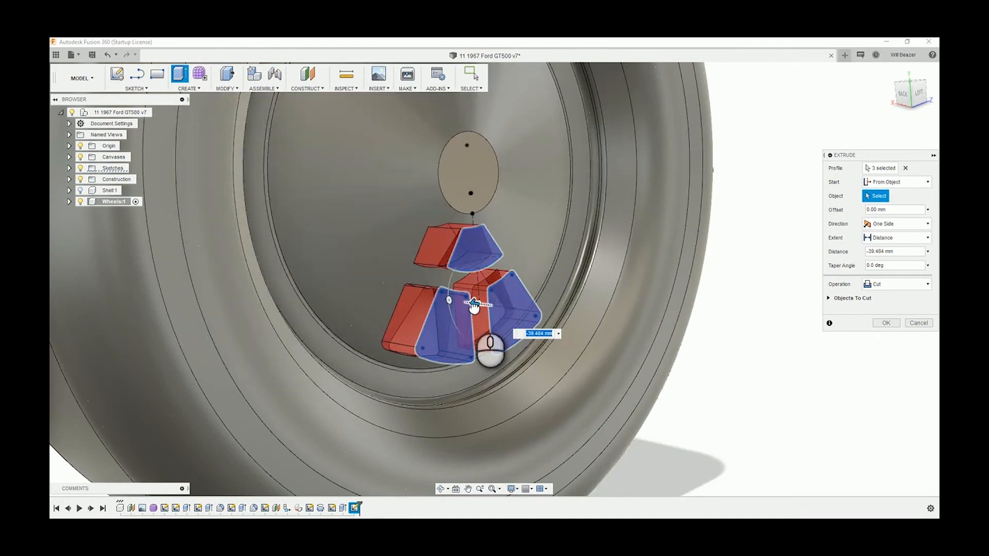
{"action": "left_click_drag", "start_coordinate": [473, 303], "coordinate": [461, 306]}
{"action": "middle_click_drag", "start_coordinate": [739, 287], "coordinate": [764, 289], "text": "shift"}
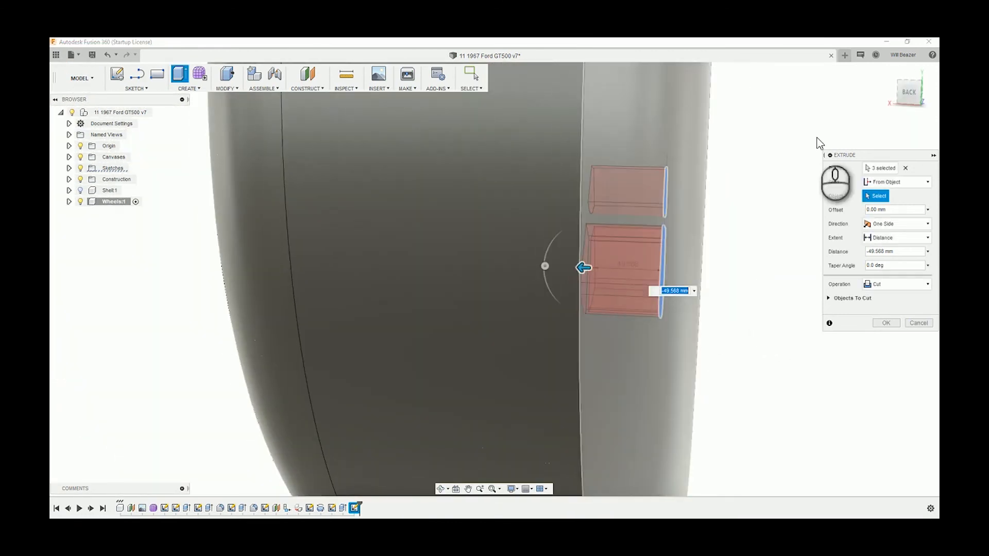
{"action": "left_click", "coordinate": [915, 99]}
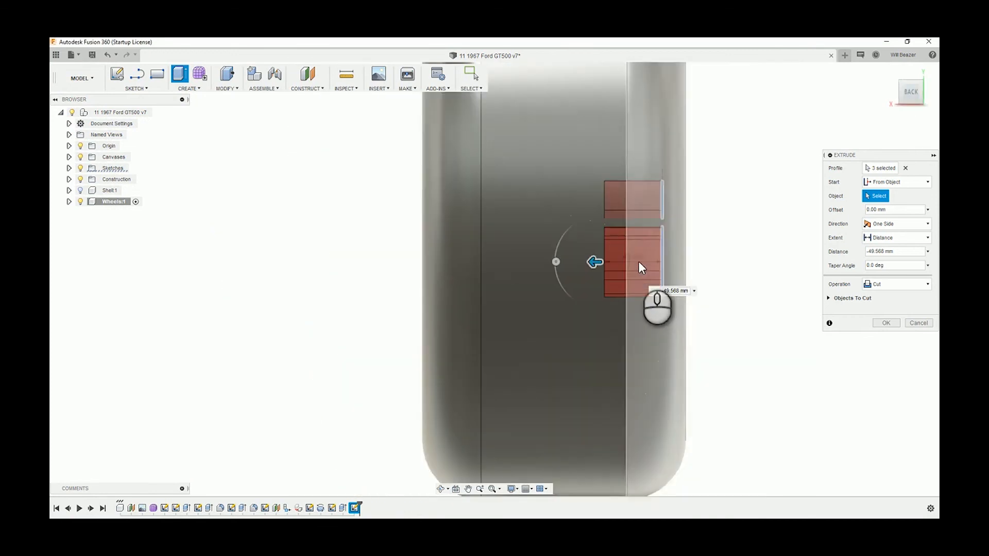
{"action": "left_click_drag", "start_coordinate": [592, 264], "coordinate": [580, 263]}
{"action": "left_click", "coordinate": [886, 323]}
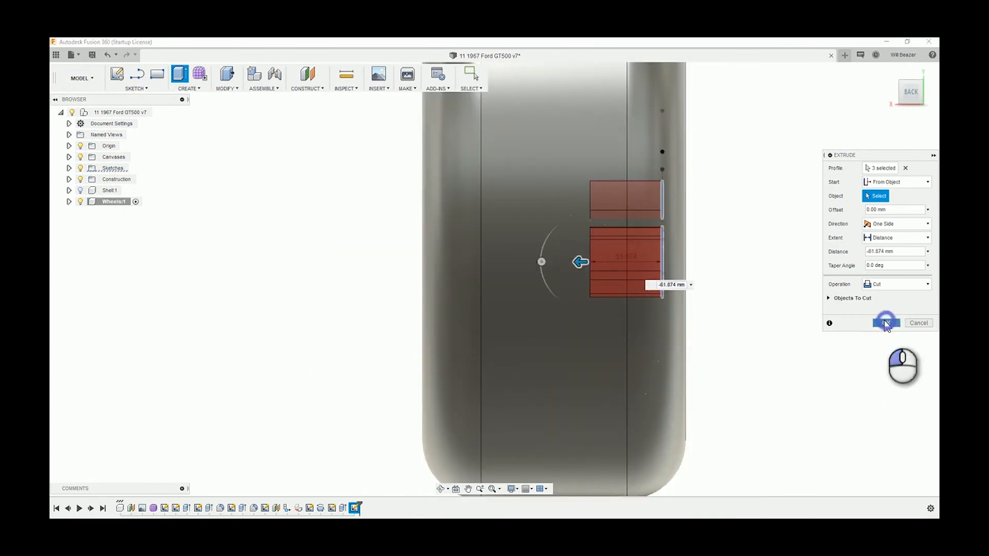
Start a circular pattern of type Features with the three-opening extrude cut as its object
{"action": "middle_click_drag", "start_coordinate": [854, 294], "coordinate": [802, 310], "text": "shift"}
{"action": "scroll", "coordinate": [801, 311], "scroll_direction": "up", "scroll_amount": 5}
{"action": "scroll", "coordinate": [801, 310], "scroll_direction": "up", "scroll_amount": 5}
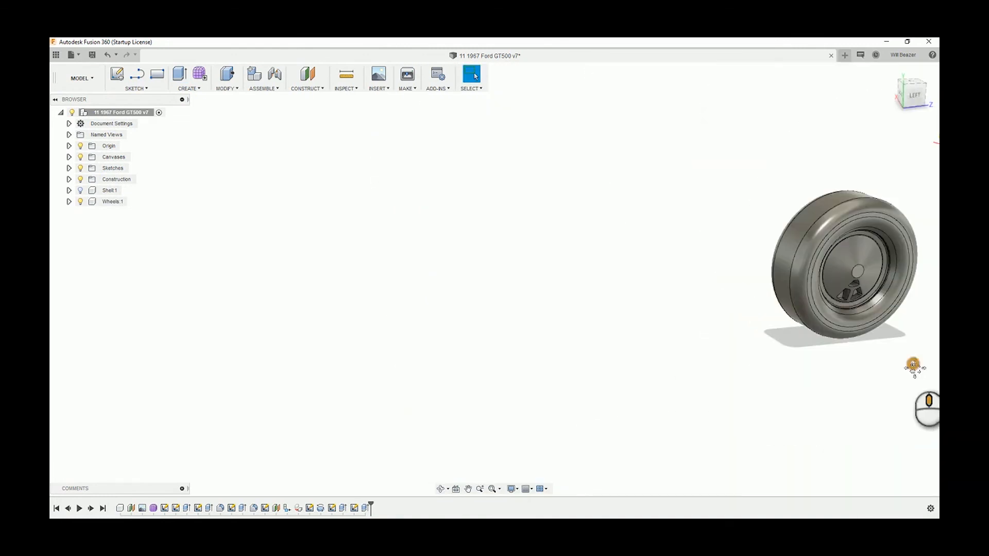
{"action": "middle_click_drag", "start_coordinate": [910, 362], "coordinate": [634, 330]}
{"action": "scroll", "coordinate": [615, 259], "scroll_direction": "down", "scroll_amount": 1}
{"action": "scroll", "coordinate": [616, 265], "scroll_direction": "down", "scroll_amount": 2}
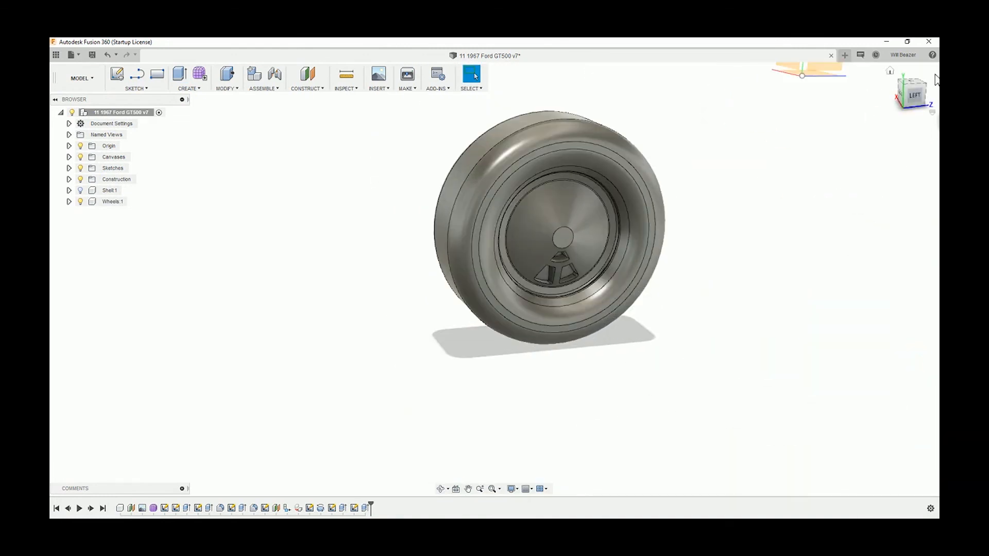
{"action": "left_click", "coordinate": [911, 103]}
{"action": "scroll", "coordinate": [512, 246], "scroll_direction": "down", "scroll_amount": 3}
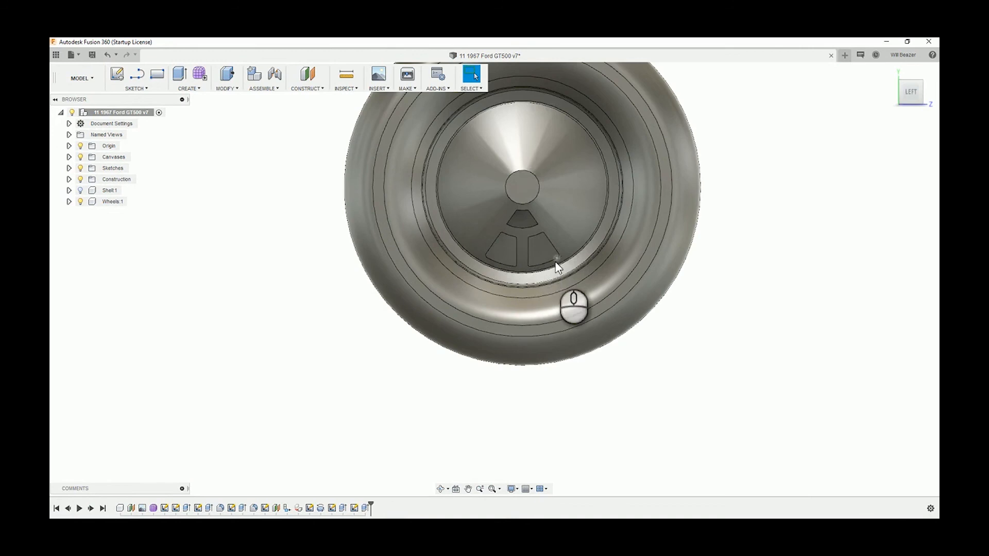
{"action": "left_click", "coordinate": [195, 88]}
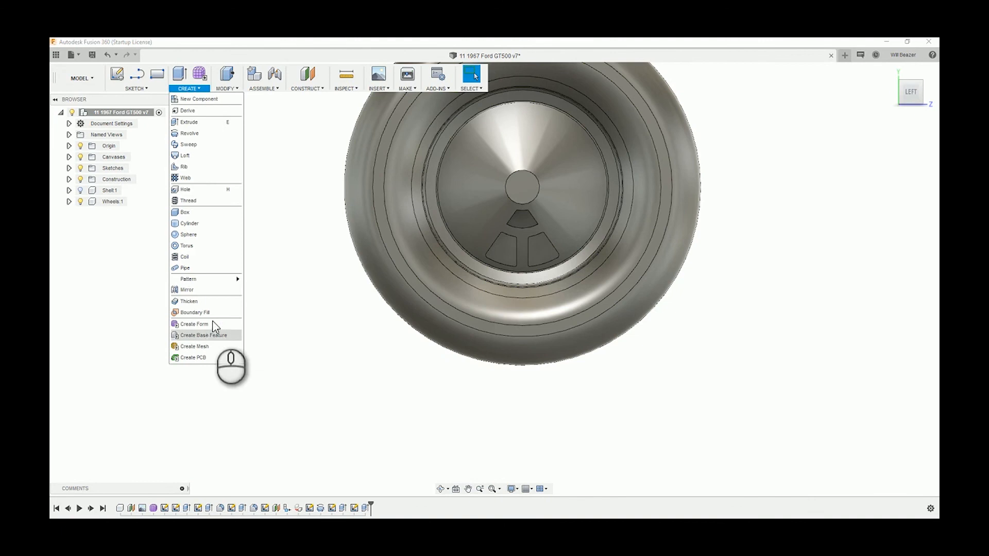
{"action": "mouse_move", "coordinate": [208, 279]}
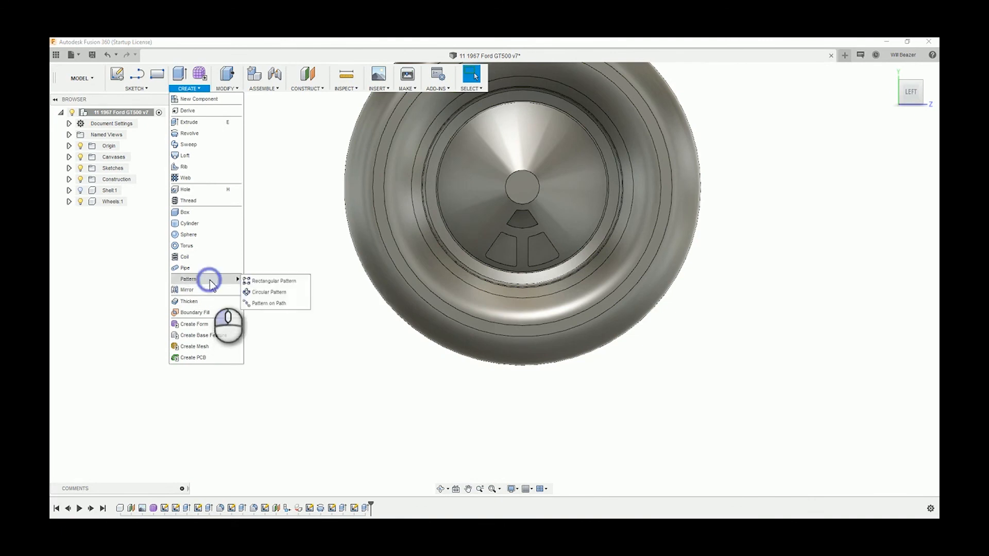
{"action": "left_click", "coordinate": [263, 292]}
{"action": "left_click", "coordinate": [900, 170]}
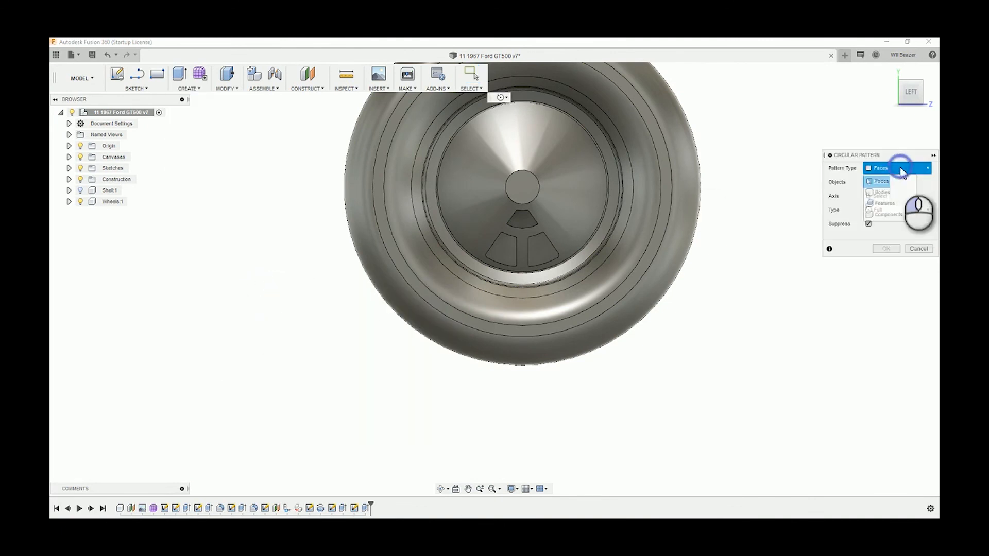
{"action": "left_click", "coordinate": [884, 203]}
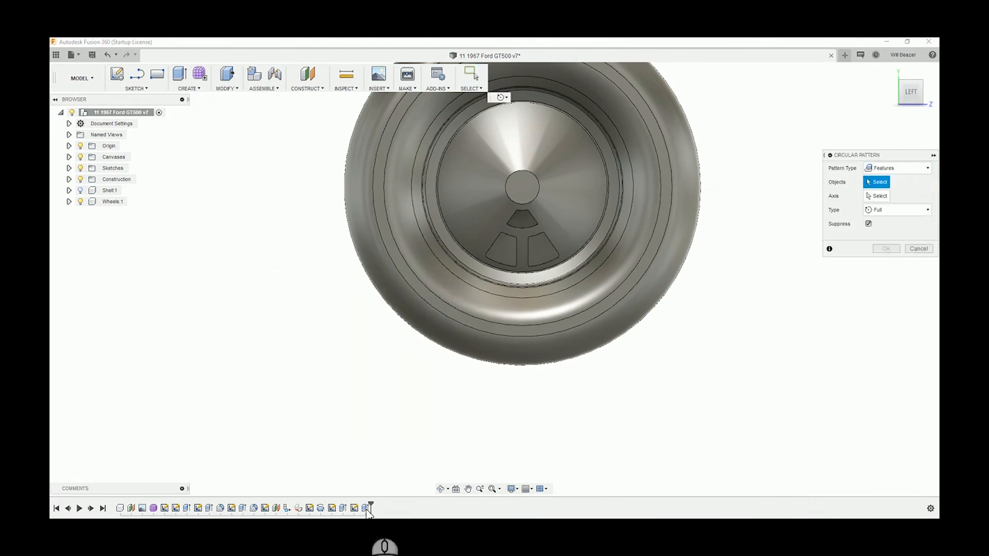
{"action": "left_click", "coordinate": [365, 509]}
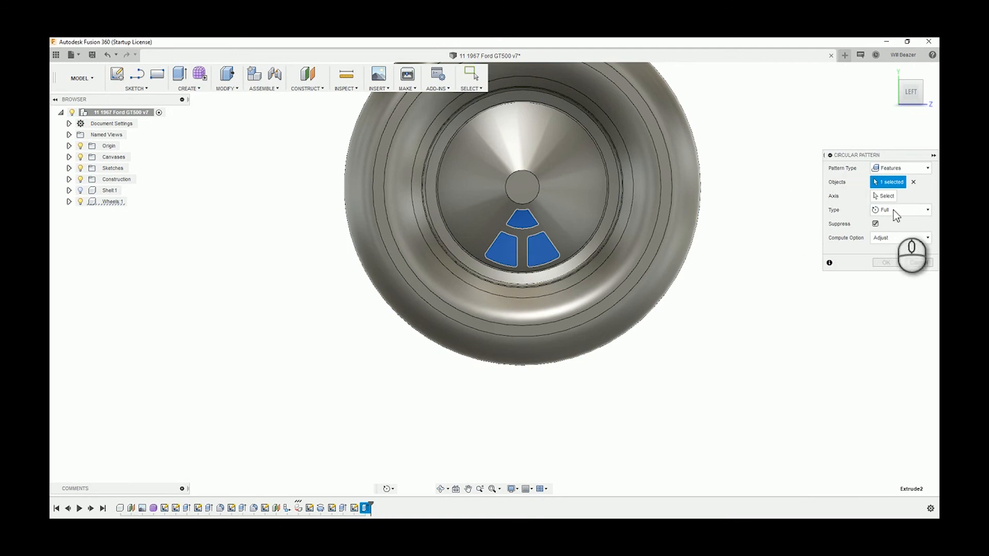
Pattern the cut around the central hub circle with a quantity of 5, and show the Shell component again
{"action": "left_click", "coordinate": [885, 196]}
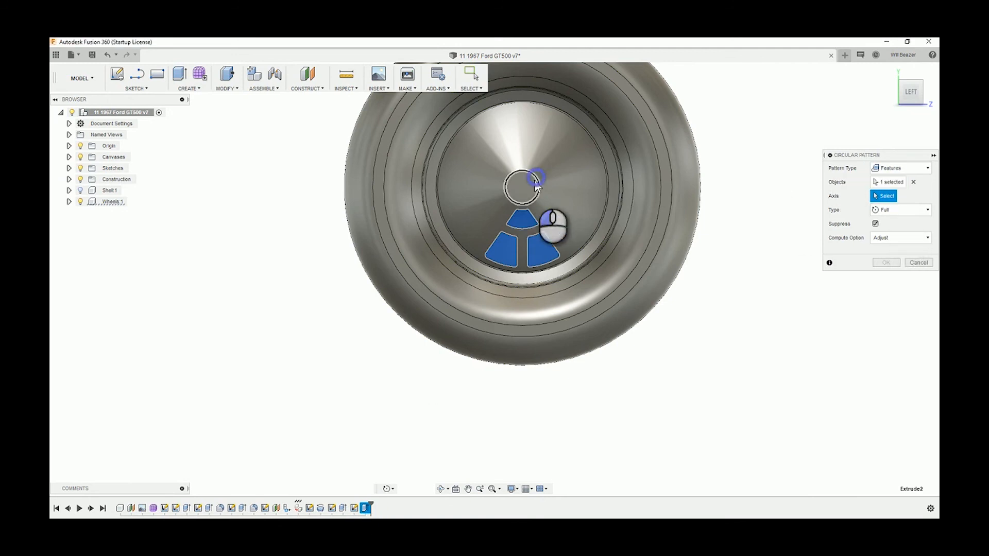
{"action": "left_click", "coordinate": [535, 181]}
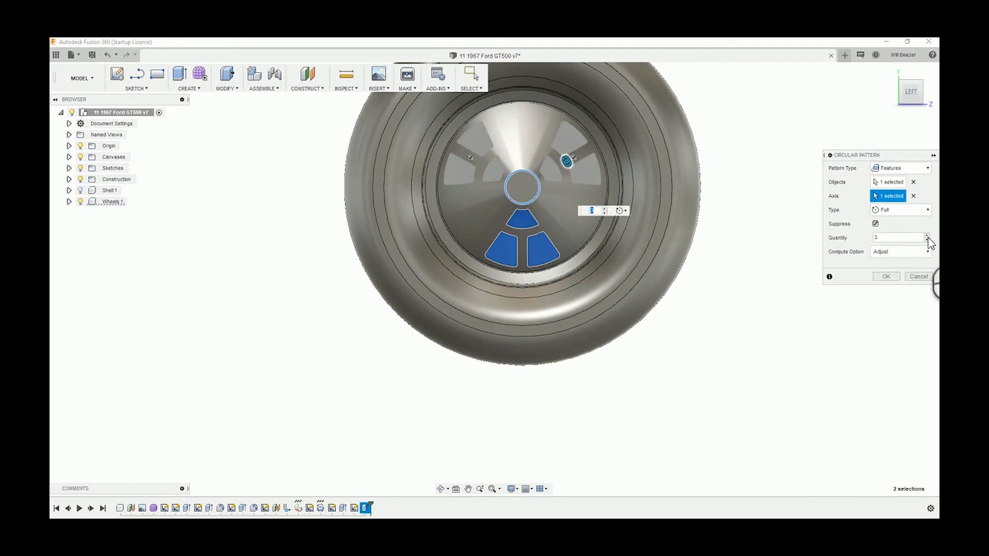
{"action": "left_click", "coordinate": [926, 236]}
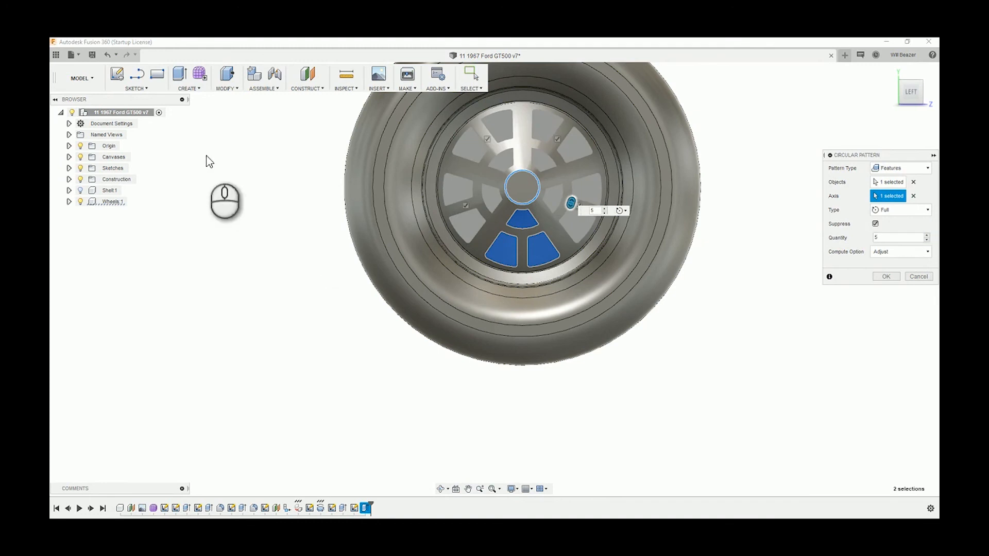
{"action": "left_click", "coordinate": [80, 191]}
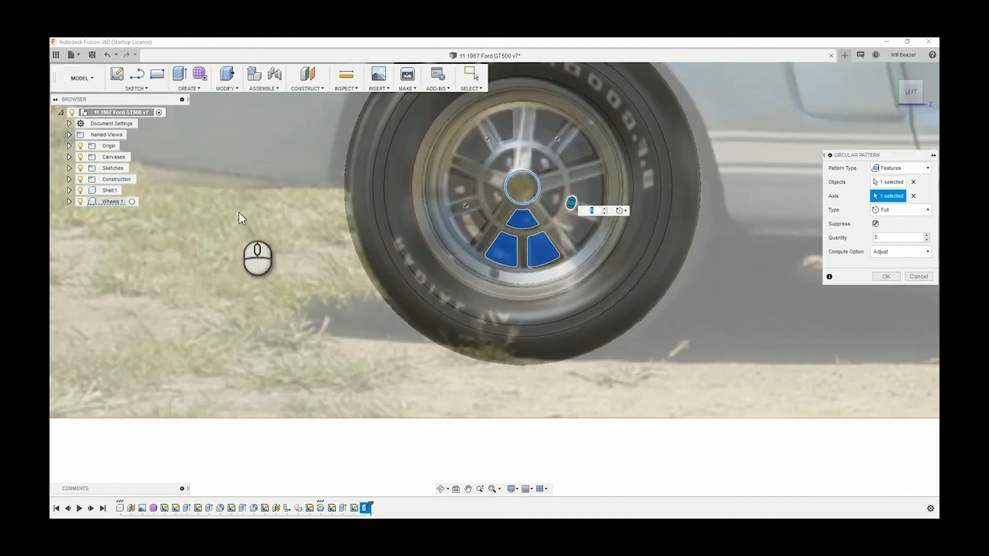
{"action": "left_click", "coordinate": [886, 277]}
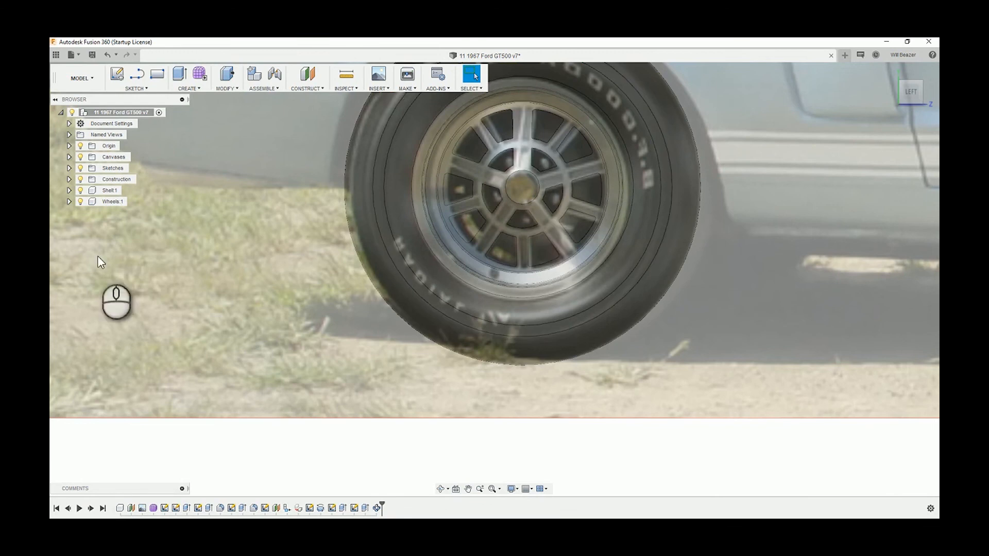
Compare the patterned spoke openings with the reference photo from the left view, hiding and reshowing the Shell component
{"action": "left_click", "coordinate": [80, 191]}
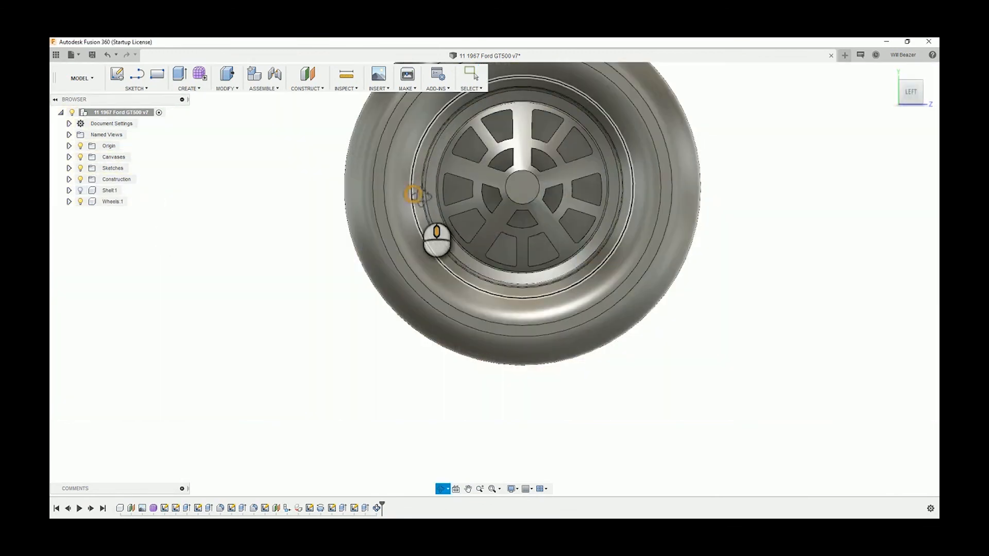
{"action": "mouse_move", "coordinate": [410, 193]}
{"action": "middle_mouse_down", "text": "shift"}
{"action": "mouse_move", "coordinate": [441, 206]}
{"action": "mouse_move", "coordinate": [442, 184]}
{"action": "mouse_move", "coordinate": [388, 186]}
{"action": "mouse_move", "coordinate": [385, 175]}
{"action": "mouse_move", "coordinate": [414, 191]}
{"action": "middle_mouse_up", "text": "shift"}
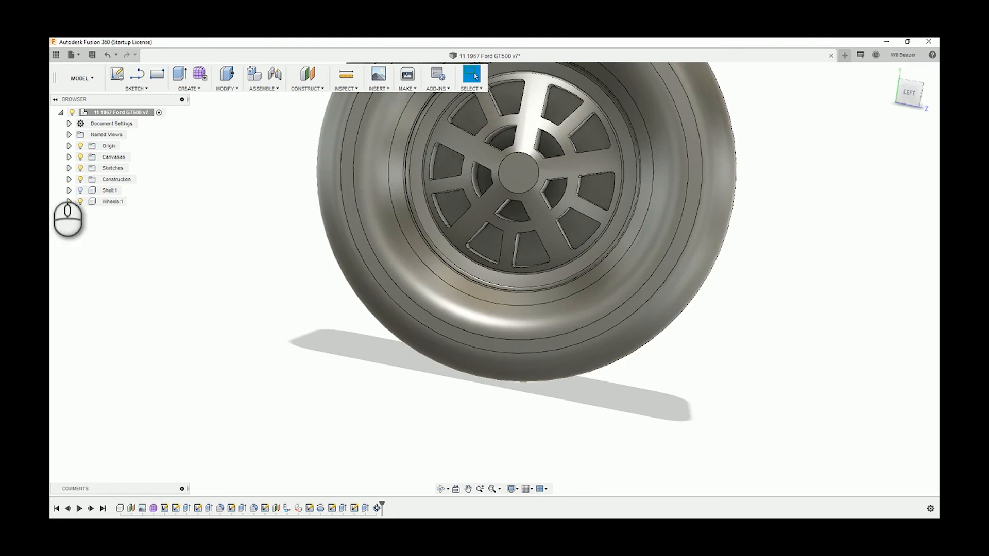
{"action": "left_click", "coordinate": [80, 191]}
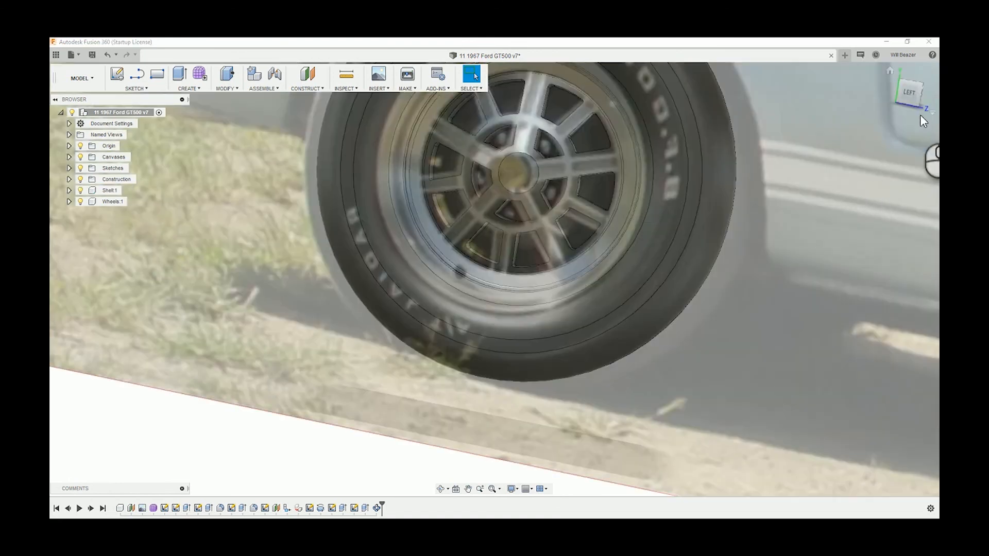
{"action": "left_click", "coordinate": [910, 94]}
{"action": "scroll", "coordinate": [533, 152], "scroll_direction": "up", "scroll_amount": 5}
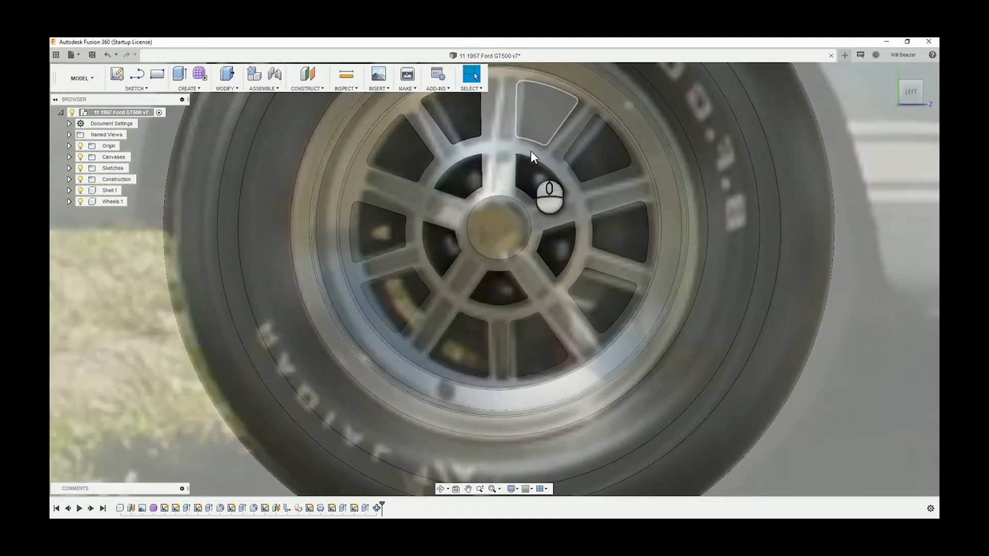
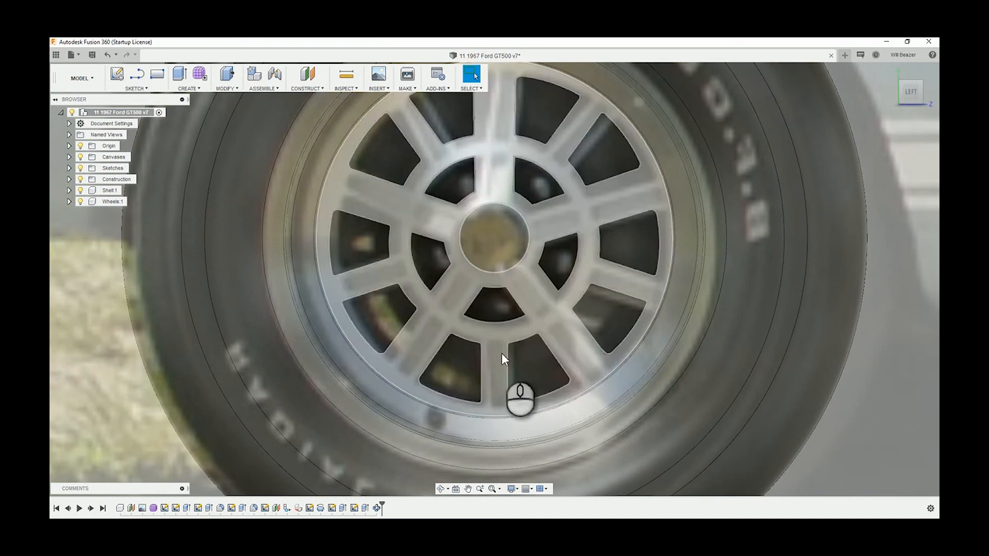
Start a sketch on the wheel's front face and project the face's outline and openings into it
{"action": "left_click", "coordinate": [117, 74]}
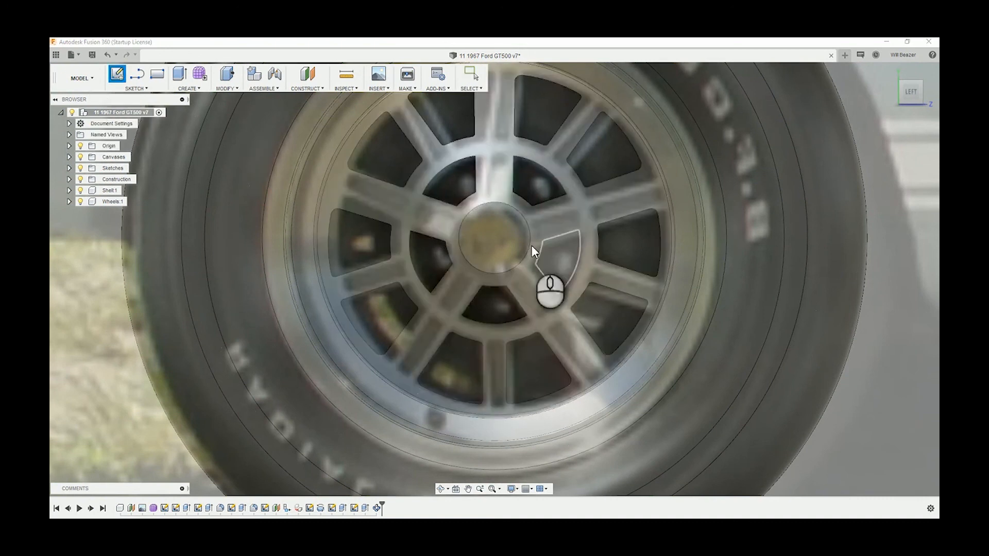
{"action": "left_click", "coordinate": [501, 248]}
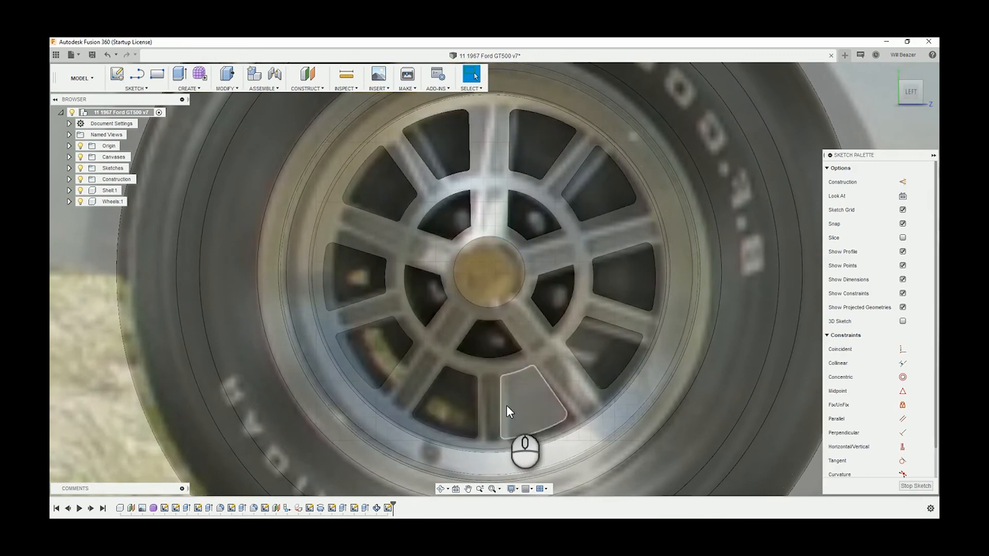
{"action": "scroll", "coordinate": [506, 406], "scroll_direction": "up", "scroll_amount": 4}
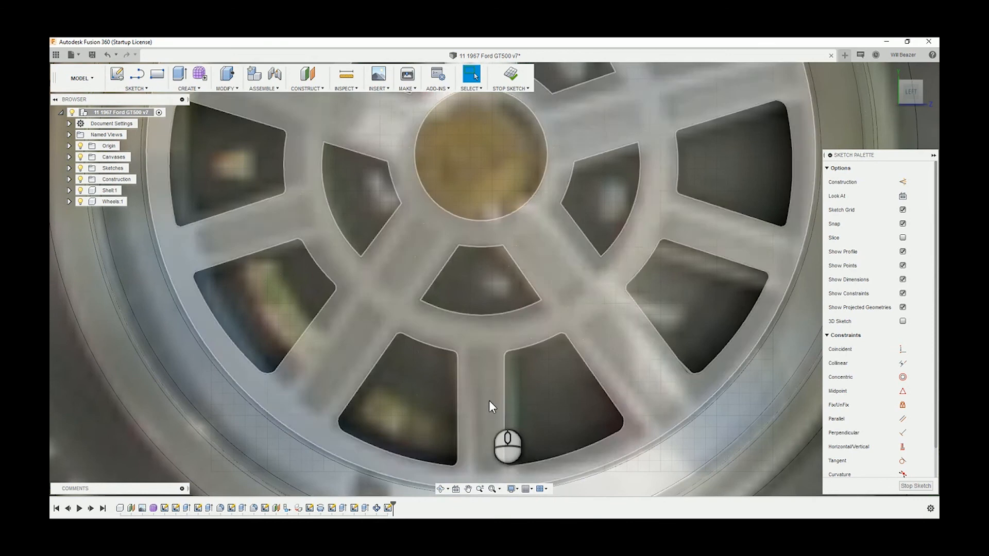
{"action": "key", "text": "o"}
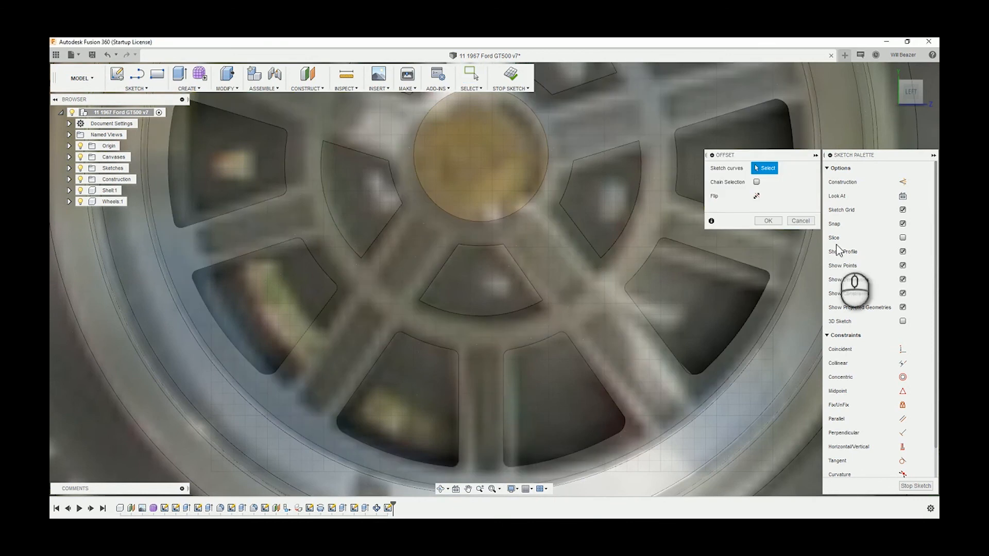
{"action": "key", "text": "Escape"}
{"action": "left_click", "coordinate": [496, 407]}
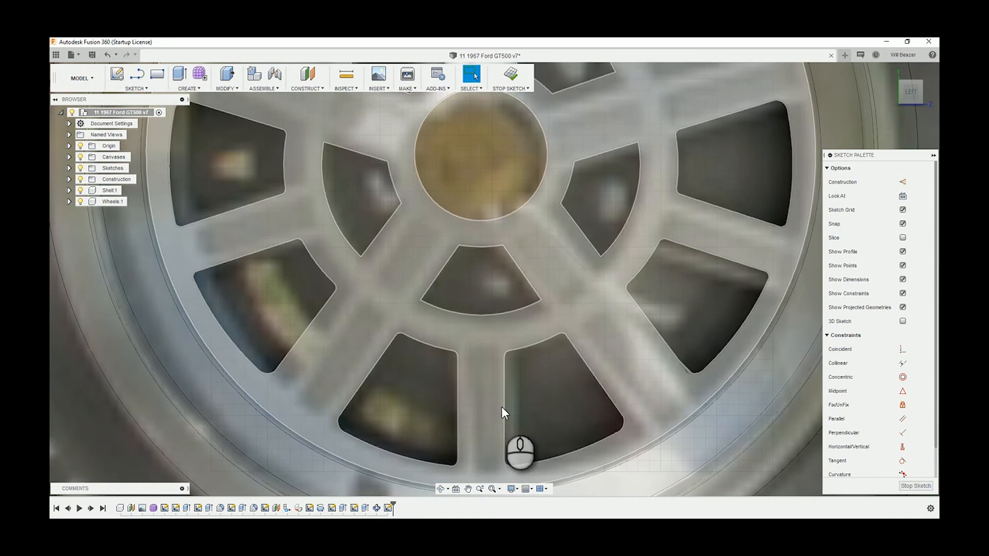
{"action": "key", "text": "o"}
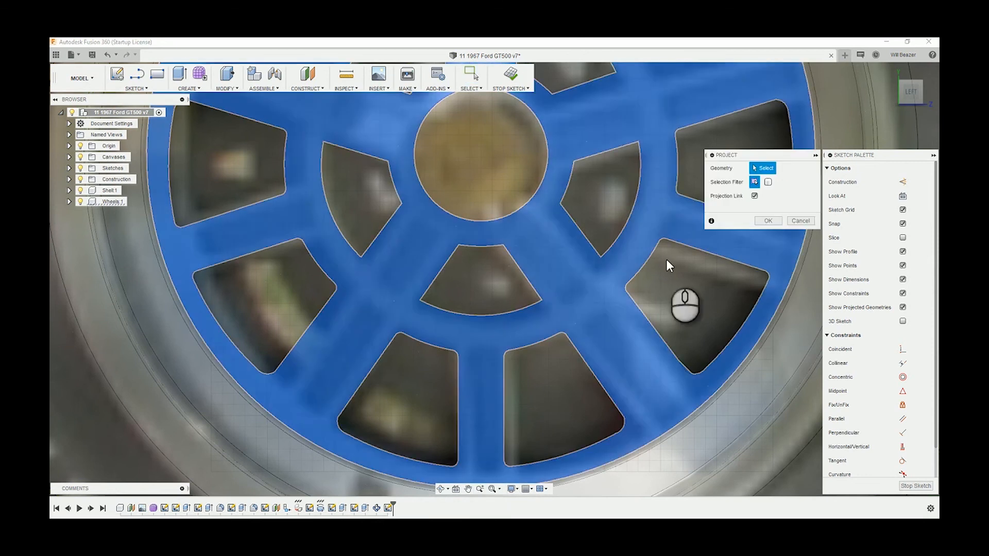
{"action": "left_click", "coordinate": [767, 222]}
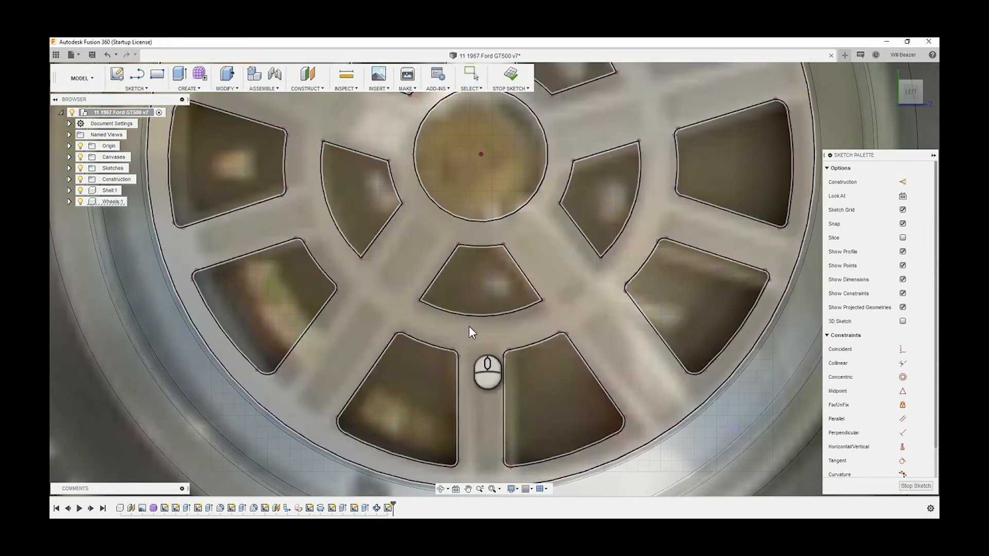
Offset the straight edge of the outer opening right of the bottom spoke by -4 mm, into the spoke
{"action": "scroll", "coordinate": [502, 355], "scroll_direction": "up", "scroll_amount": 5}
{"action": "key", "text": "o"}
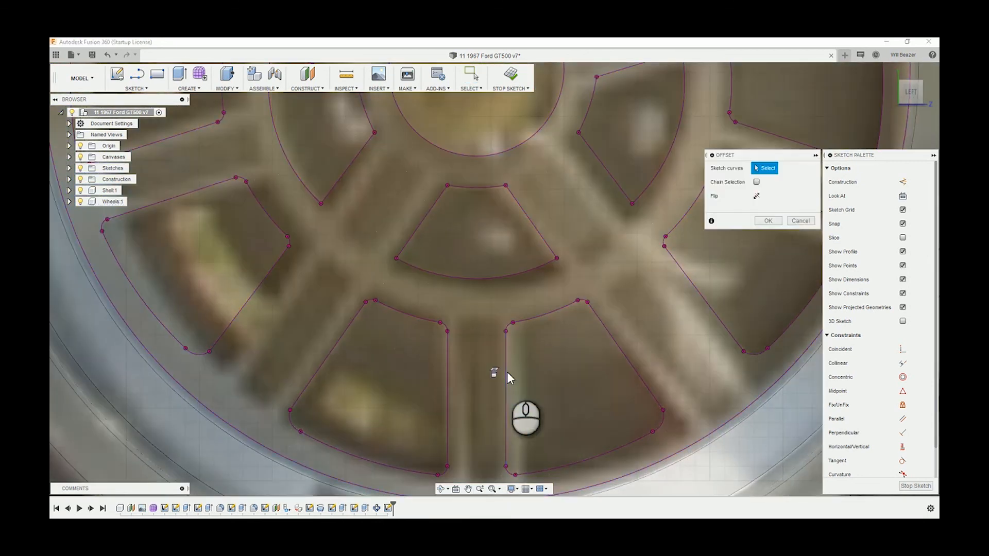
{"action": "left_click", "coordinate": [505, 371]}
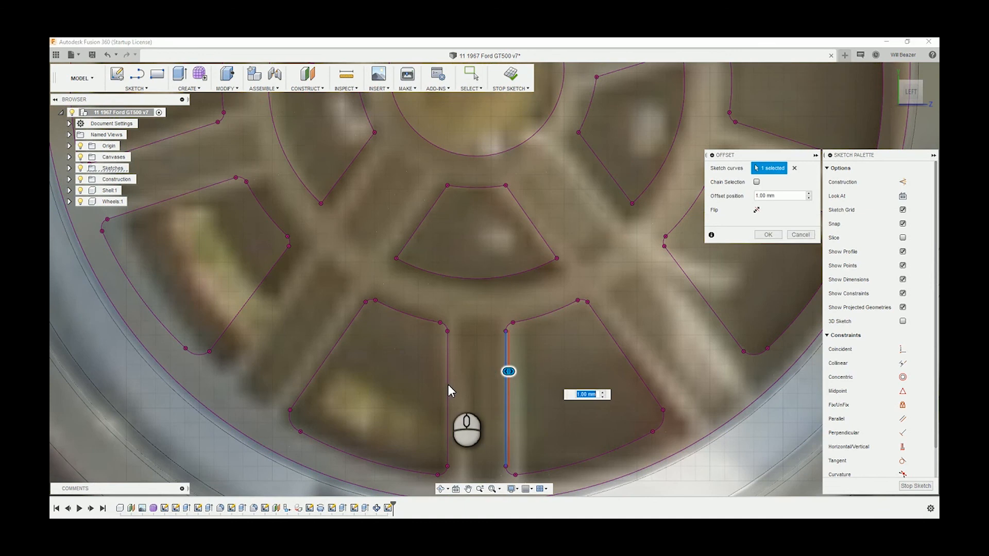
{"action": "left_click_drag", "start_coordinate": [508, 371], "coordinate": [497, 375]}
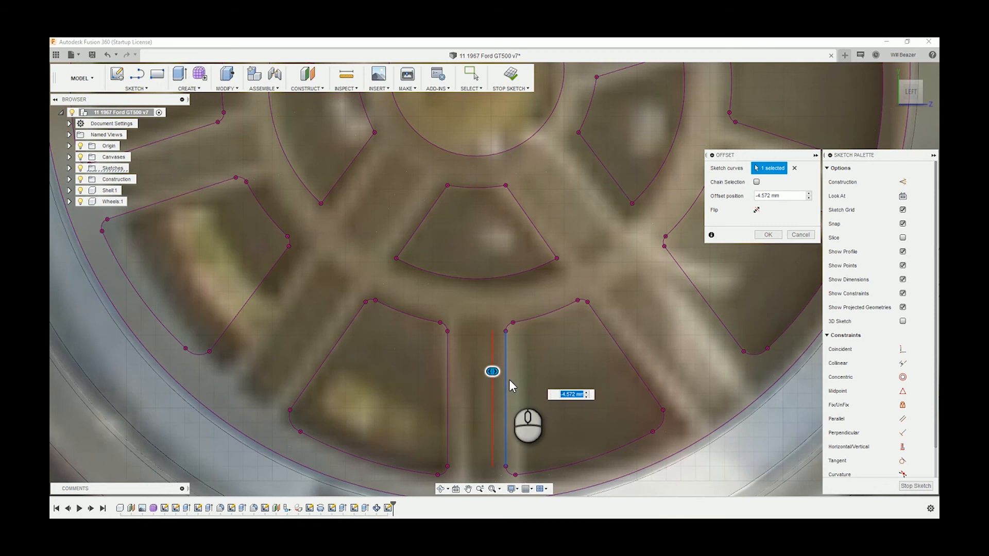
{"action": "type", "text": "-4"}
{"action": "key", "text": "Return"}
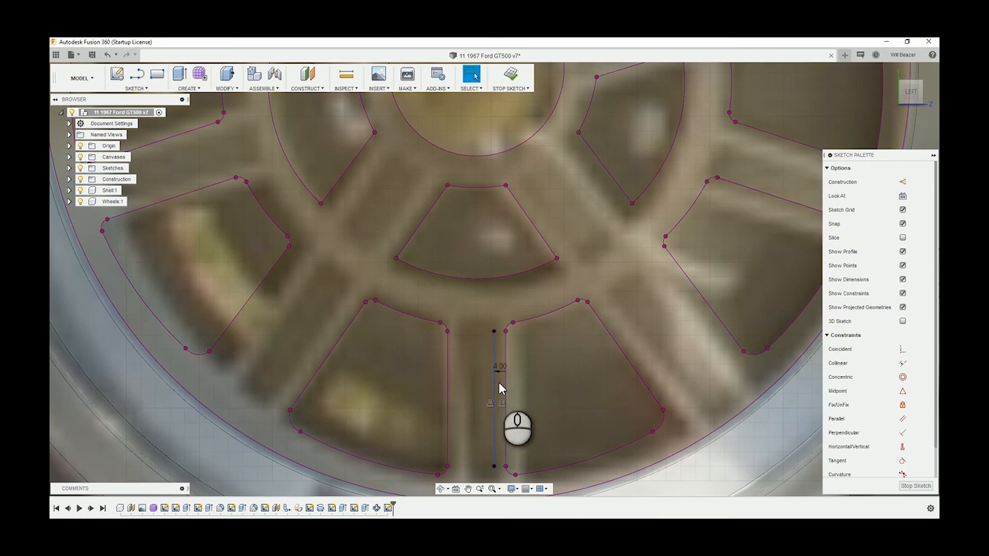
Offset the facing straight edge of the opening left of the bottom spoke by -4 mm, into the spoke
{"action": "left_click", "coordinate": [447, 392]}
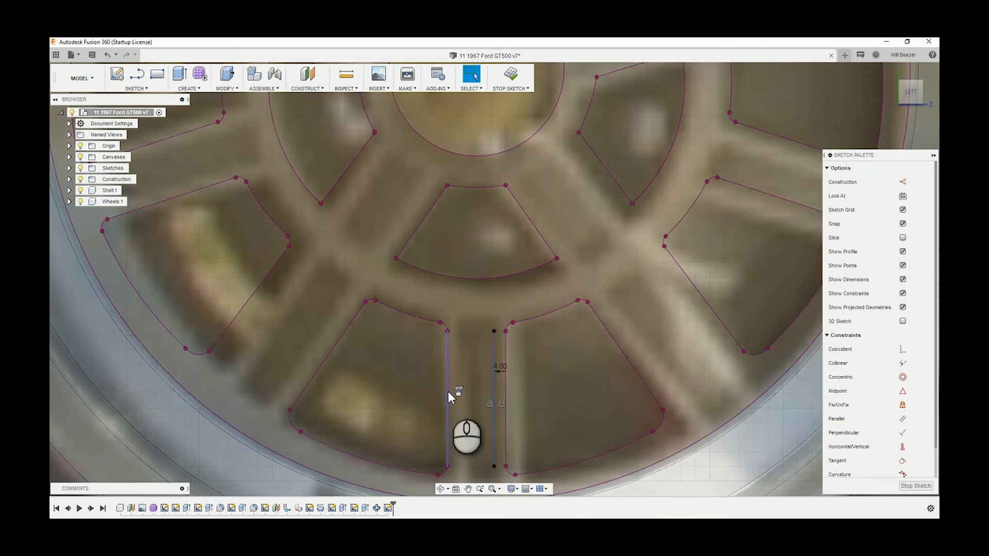
{"action": "key", "text": "o"}
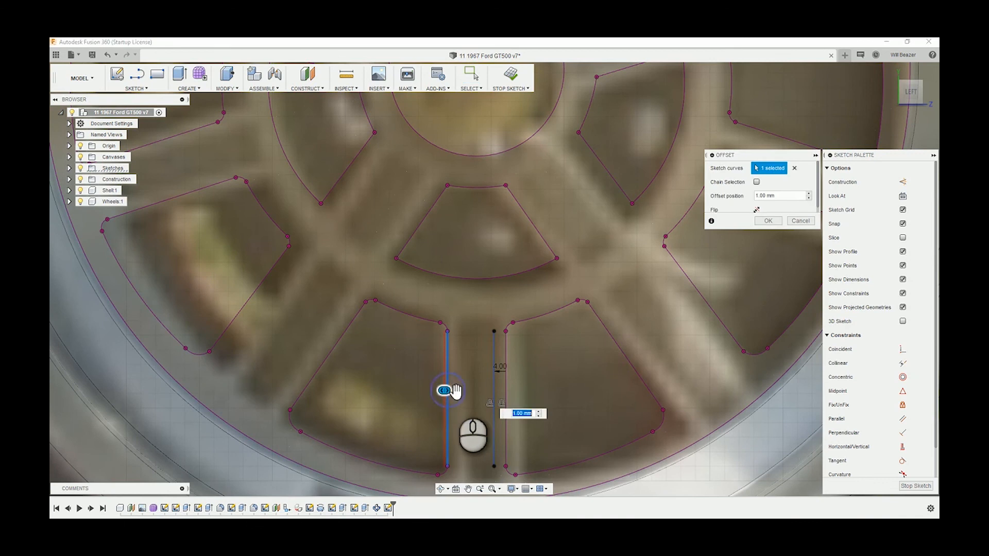
{"action": "left_click_drag", "start_coordinate": [458, 395], "coordinate": [464, 394]}
{"action": "type", "text": "-4"}
{"action": "key", "text": "Return"}
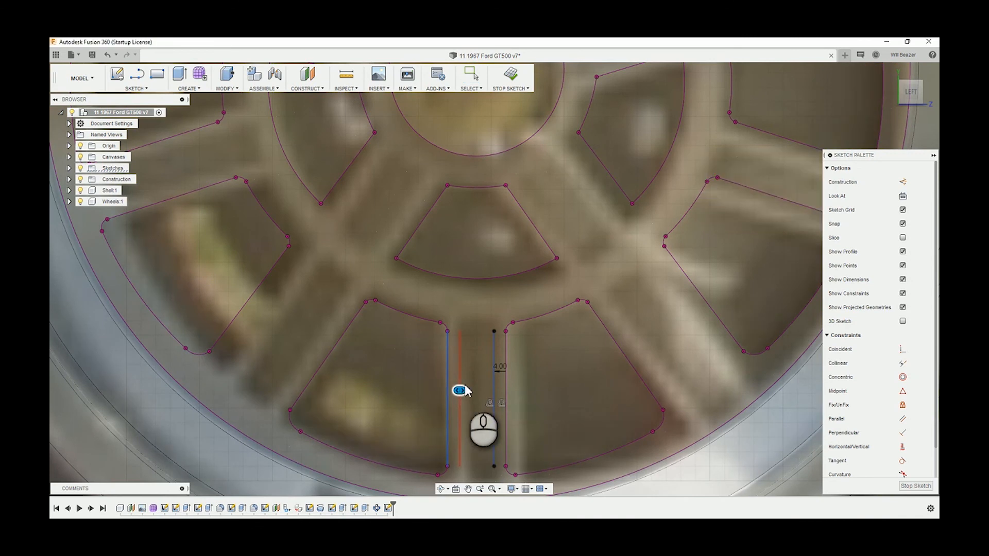
Join the two offset lines with outward-bulging arcs at their upper and lower ends to form a closed slot on the bottom spoke
{"action": "scroll", "coordinate": [490, 388], "scroll_direction": "up", "scroll_amount": 2}
{"action": "scroll", "coordinate": [464, 344], "scroll_direction": "down", "scroll_amount": 3}
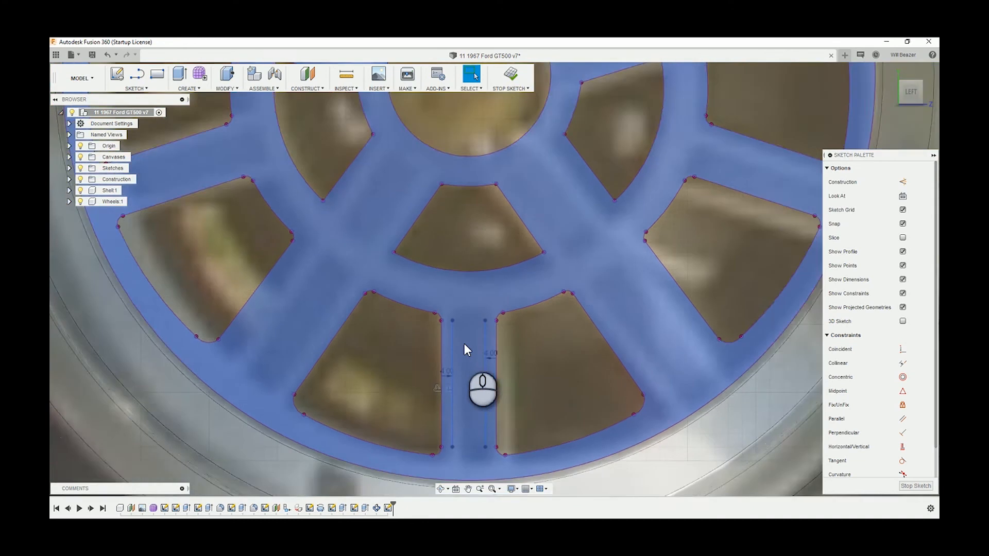
{"action": "scroll", "coordinate": [475, 449], "scroll_direction": "up", "scroll_amount": 4}
{"action": "scroll", "coordinate": [475, 449], "scroll_direction": "down", "scroll_amount": 1}
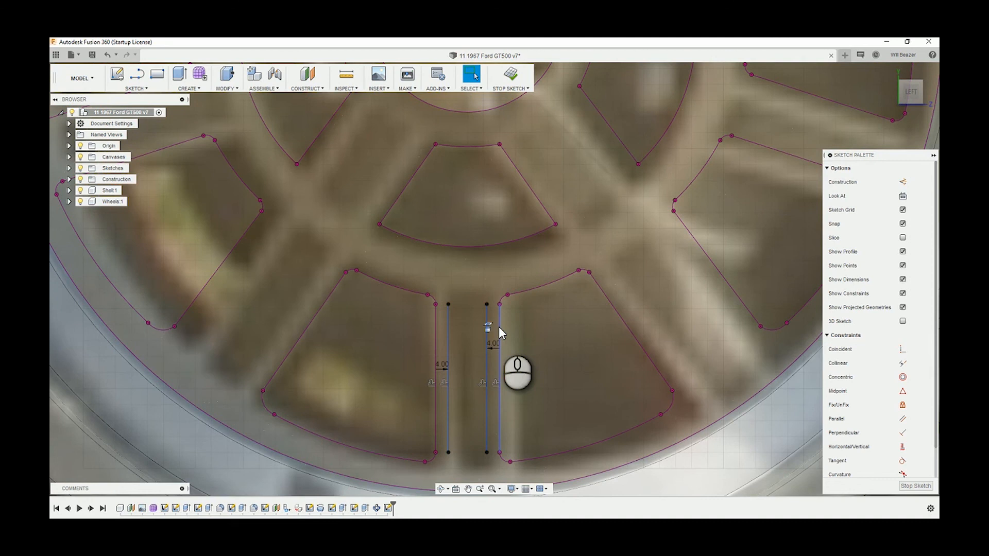
{"action": "key", "text": "a"}
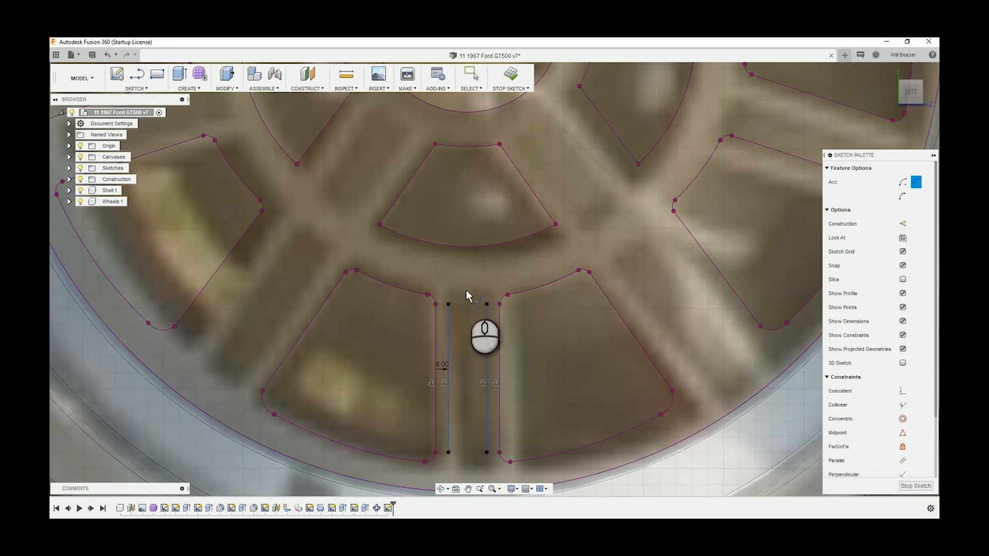
{"action": "key", "text": "Escape"}
{"action": "key", "text": "l"}
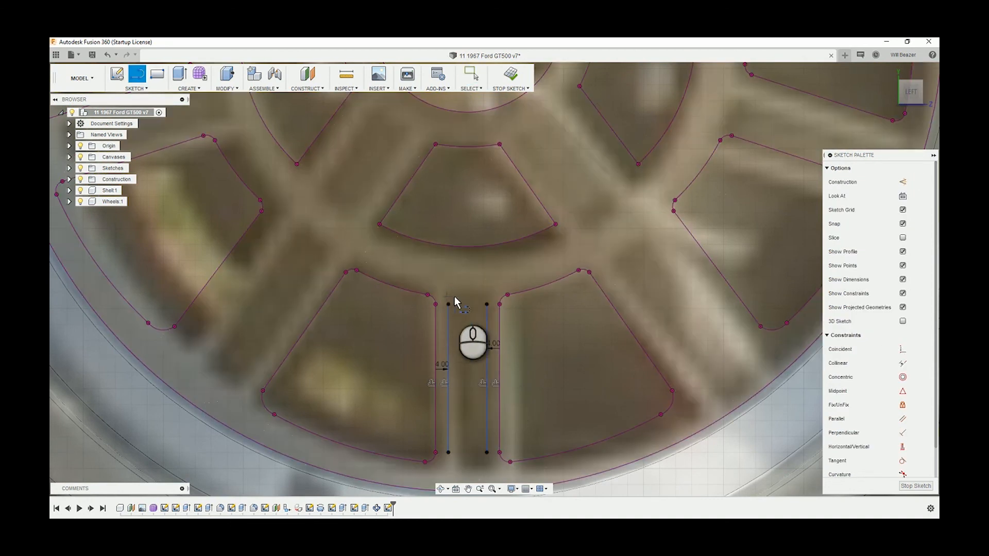
{"action": "key", "text": "Escape"}
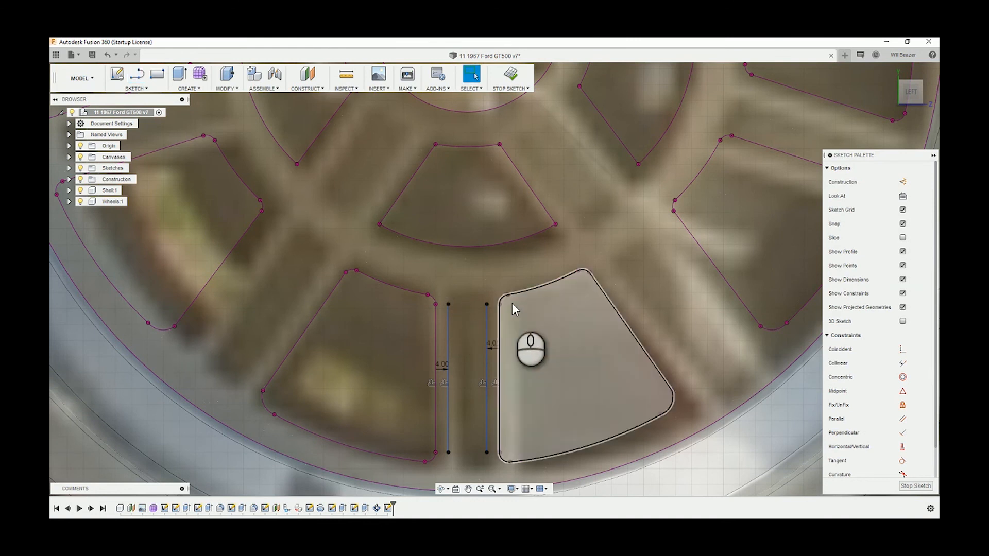
{"action": "key", "text": "l"}
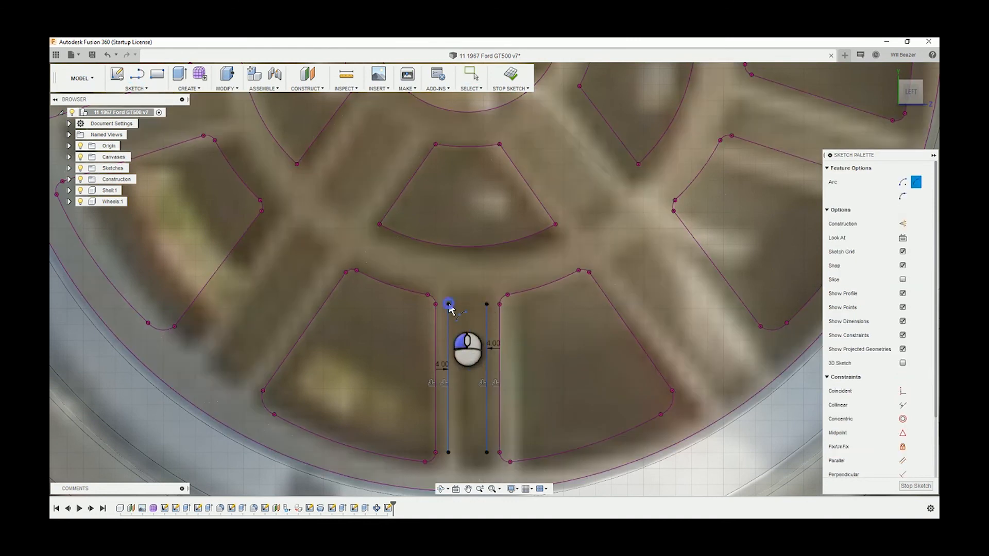
{"action": "left_click_drag", "start_coordinate": [449, 308], "coordinate": [487, 304]}
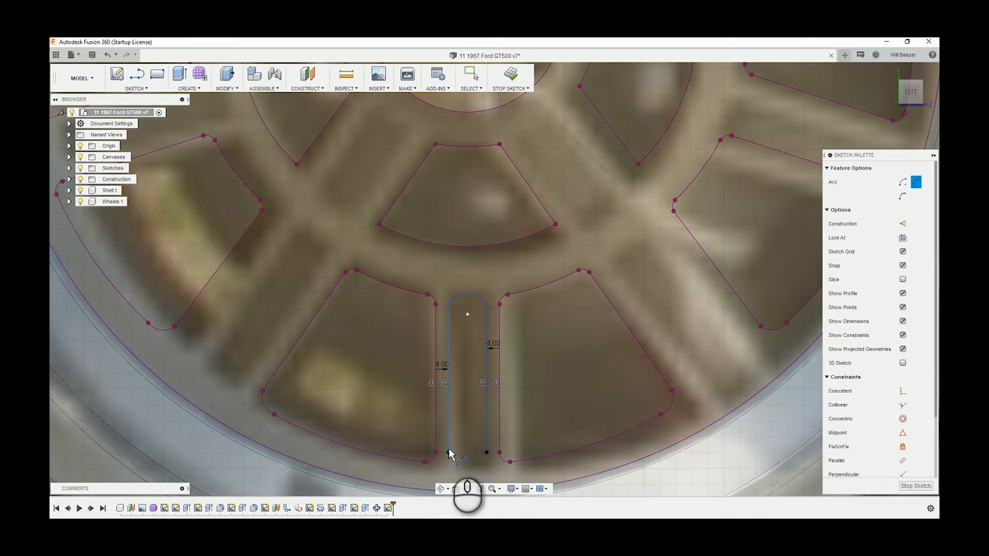
{"action": "left_click_drag", "start_coordinate": [449, 452], "coordinate": [486, 452]}
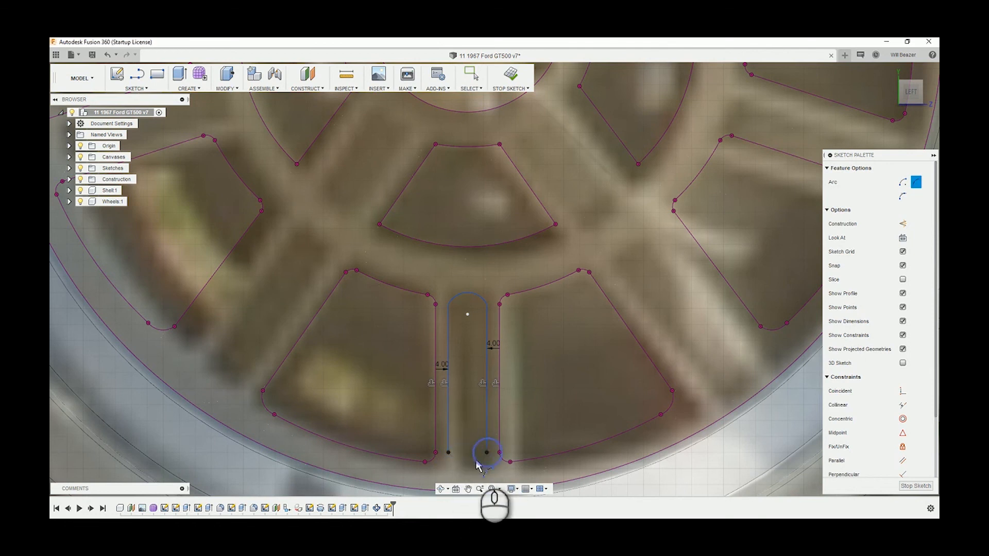
{"action": "left_click", "coordinate": [468, 465]}
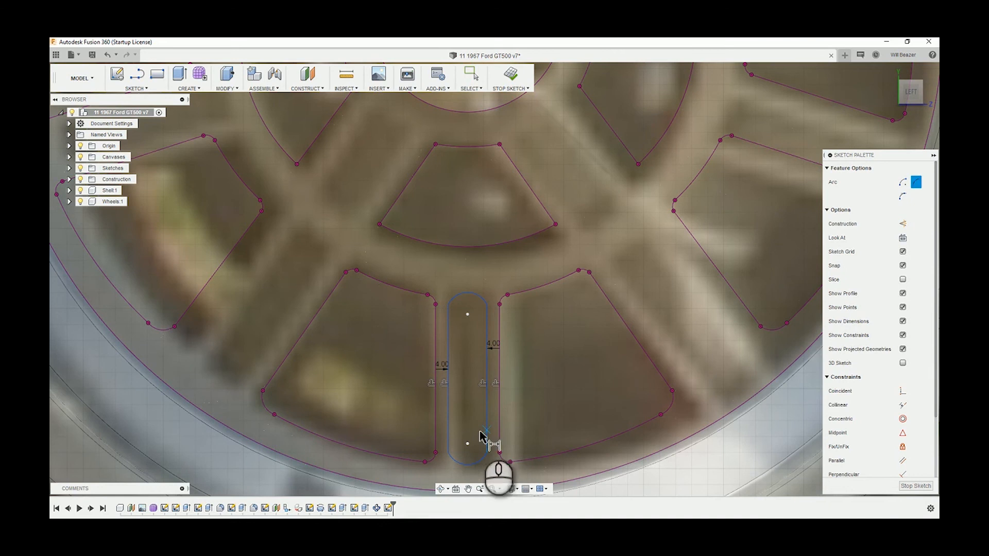
Dimension the lower and upper end arcs of the spoke slot with a radius of 6 mm each
{"action": "key", "text": "d"}
{"action": "left_click", "coordinate": [469, 465]}
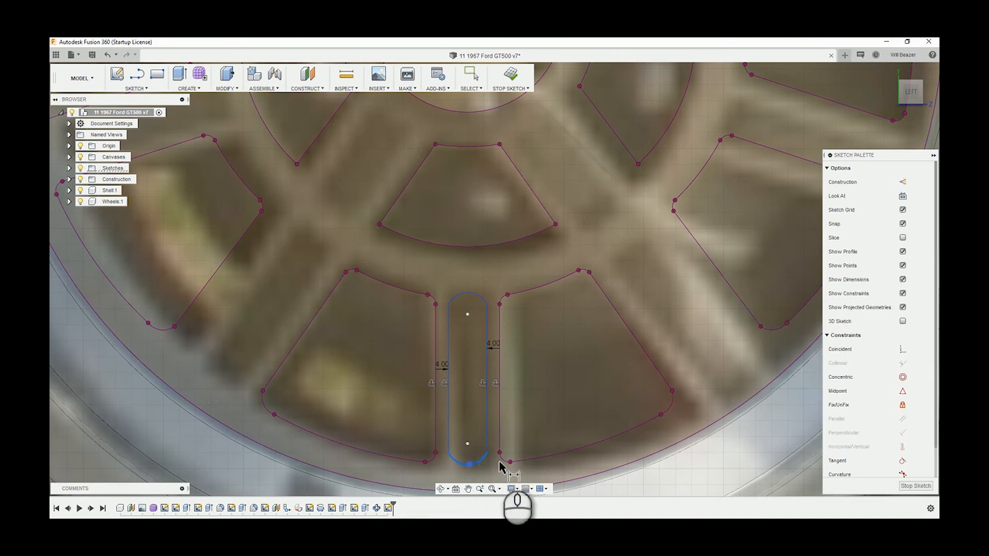
{"action": "left_click", "coordinate": [525, 443]}
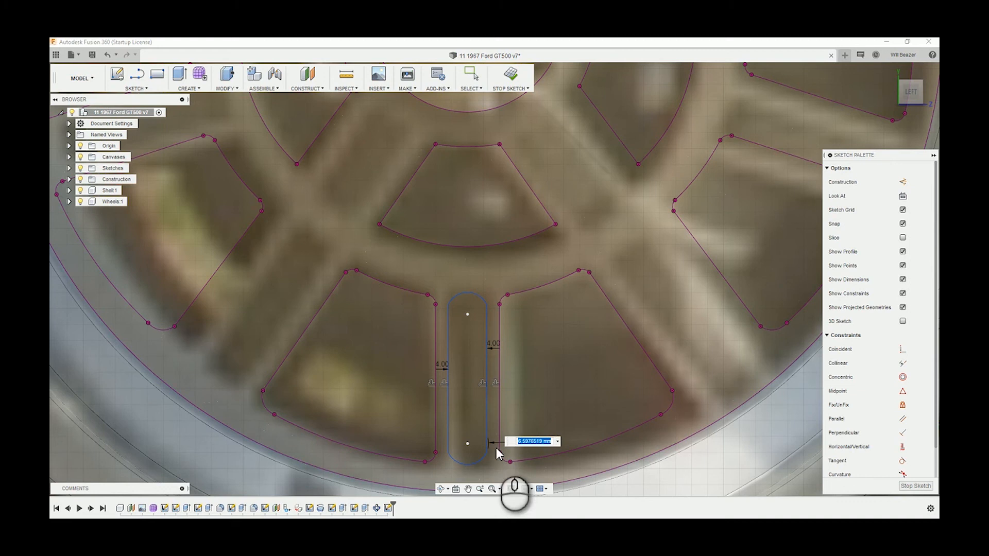
{"action": "key", "text": "Return"}
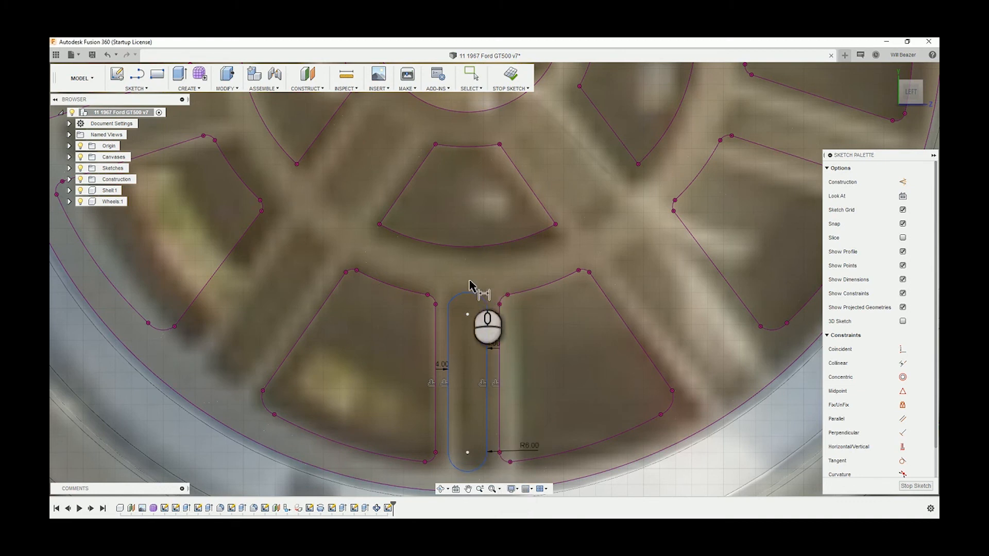
{"action": "left_click", "coordinate": [479, 295]}
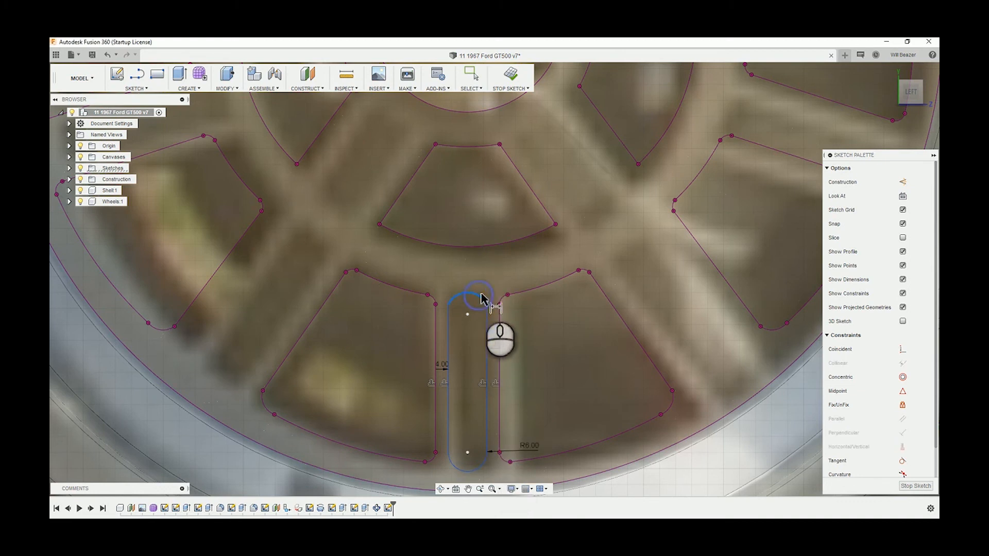
{"action": "left_click", "coordinate": [522, 308]}
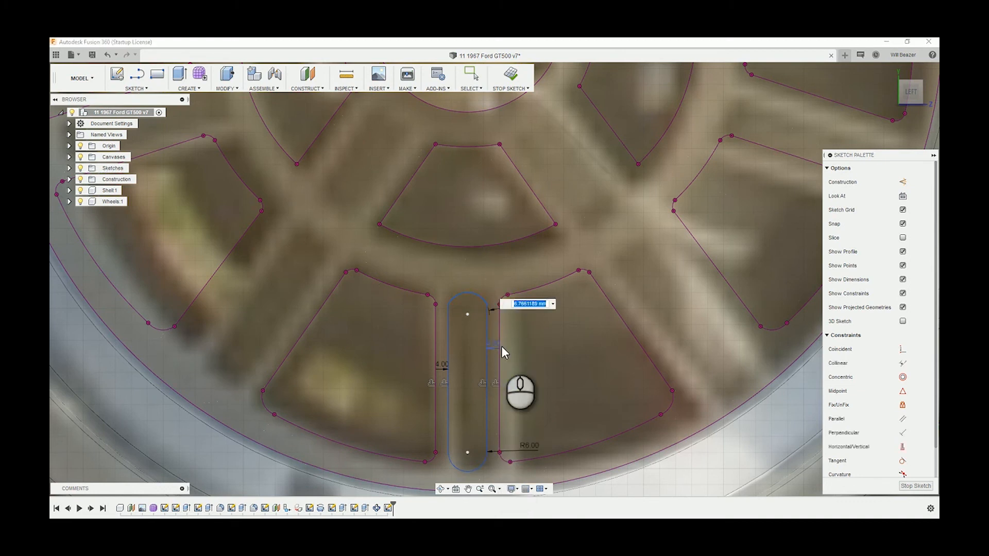
{"action": "type", "text": "6"}
{"action": "key", "text": "Return"}
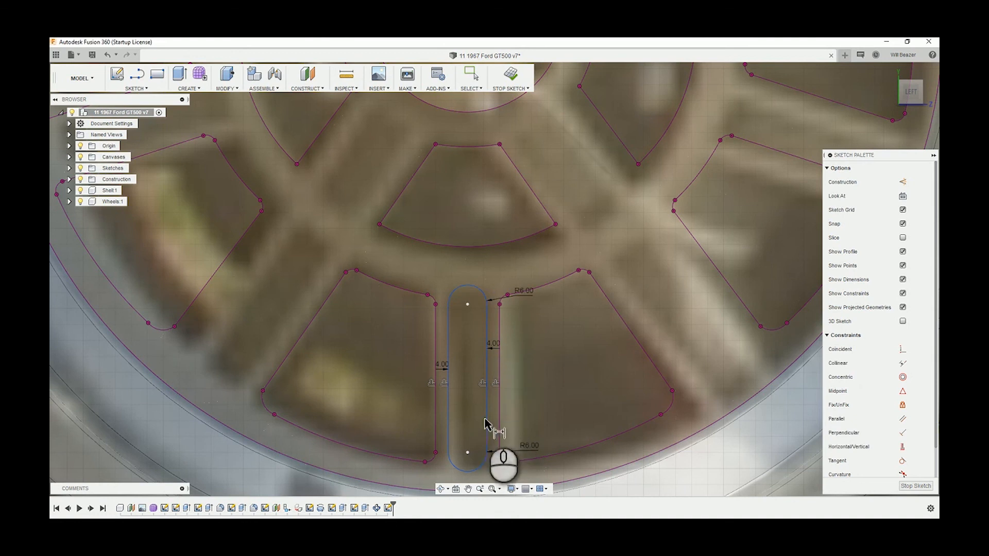
Try to dimension the slot's width between its two straight sides and the length of its right side
{"action": "left_click", "coordinate": [486, 418]}
{"action": "left_click", "coordinate": [447, 423]}
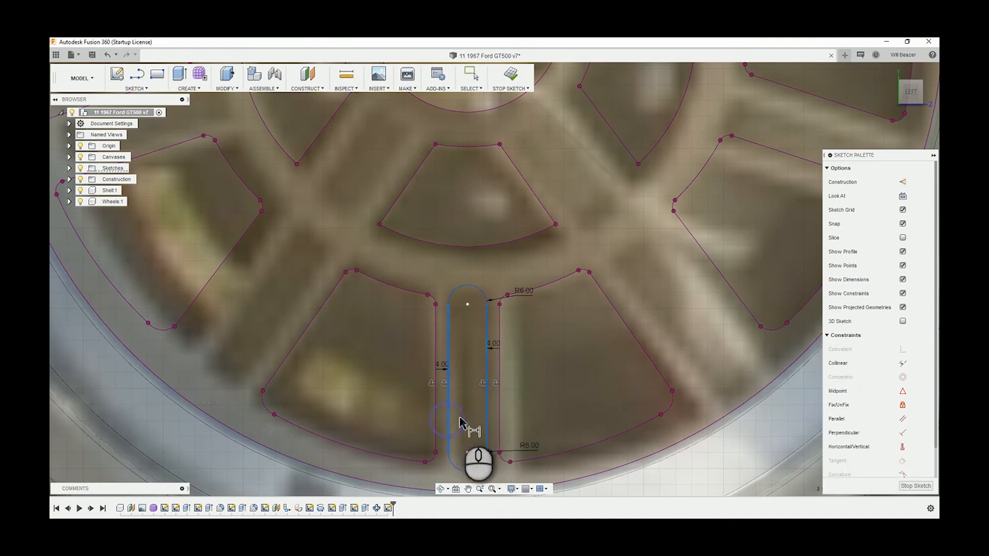
{"action": "left_click", "coordinate": [522, 416]}
{"action": "left_click", "coordinate": [566, 291]}
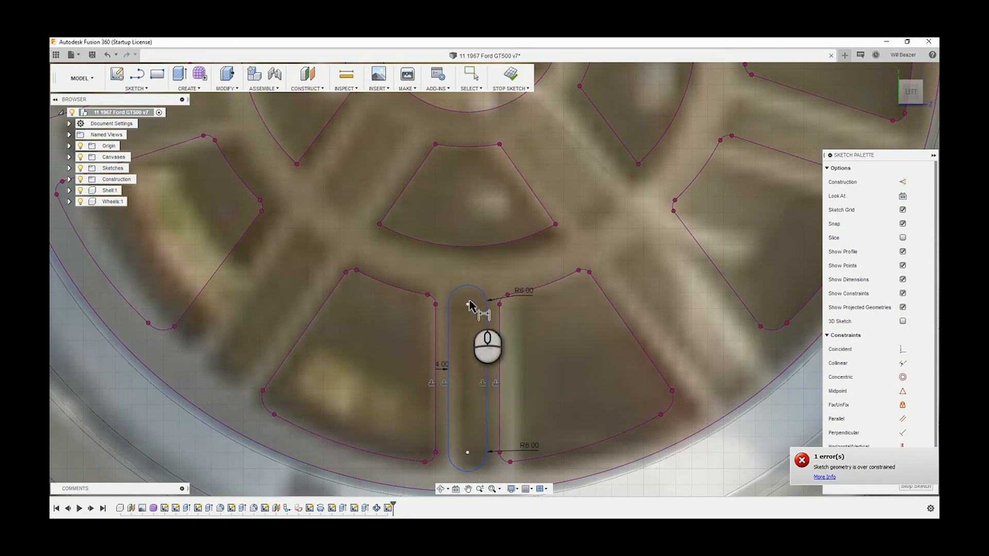
{"action": "left_click", "coordinate": [489, 320]}
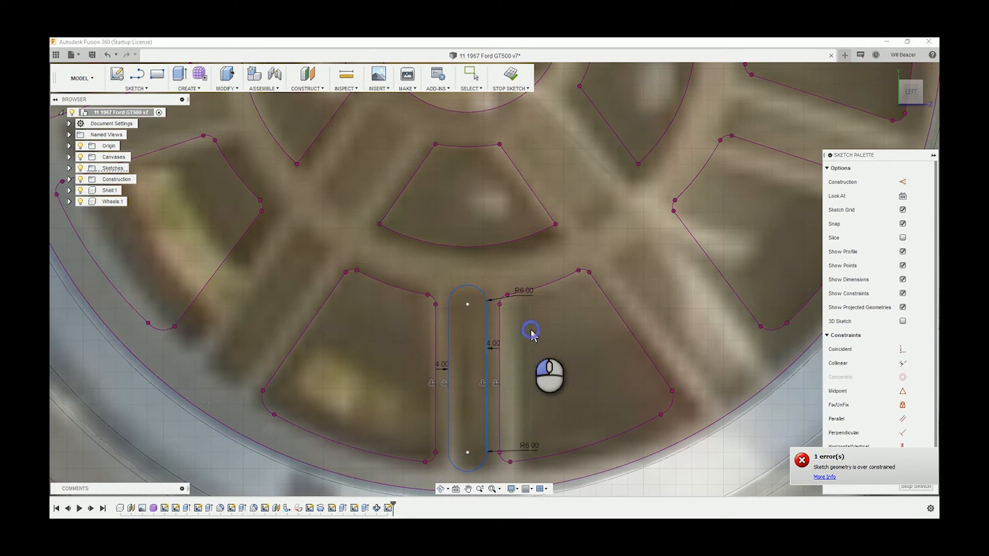
{"action": "left_click", "coordinate": [532, 333]}
{"action": "left_click", "coordinate": [561, 292]}
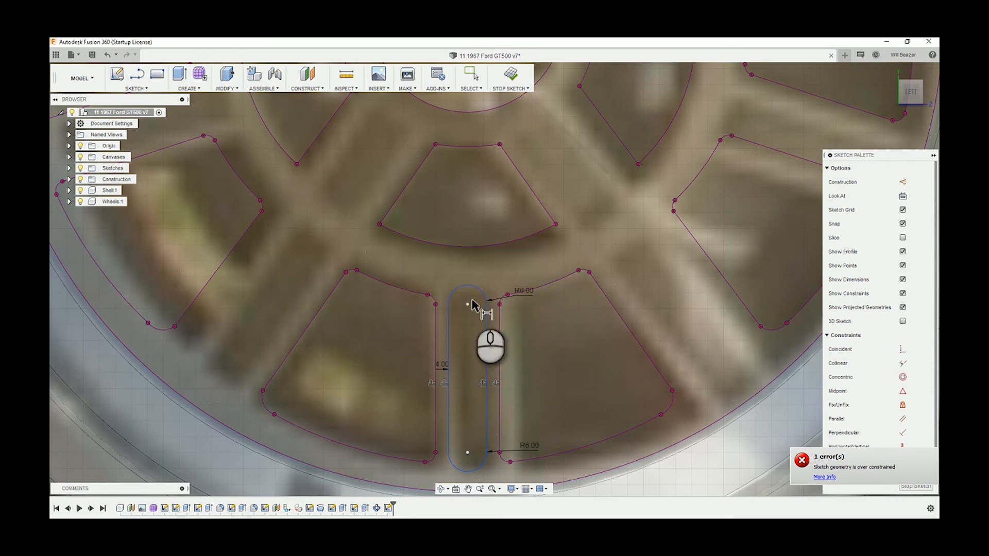
Dimension the vertical distance from the slot's upper arc centre to the hub centre as 90 mm
{"action": "left_click", "coordinate": [469, 303]}
{"action": "scroll", "coordinate": [507, 167], "scroll_direction": "down", "scroll_amount": 2}
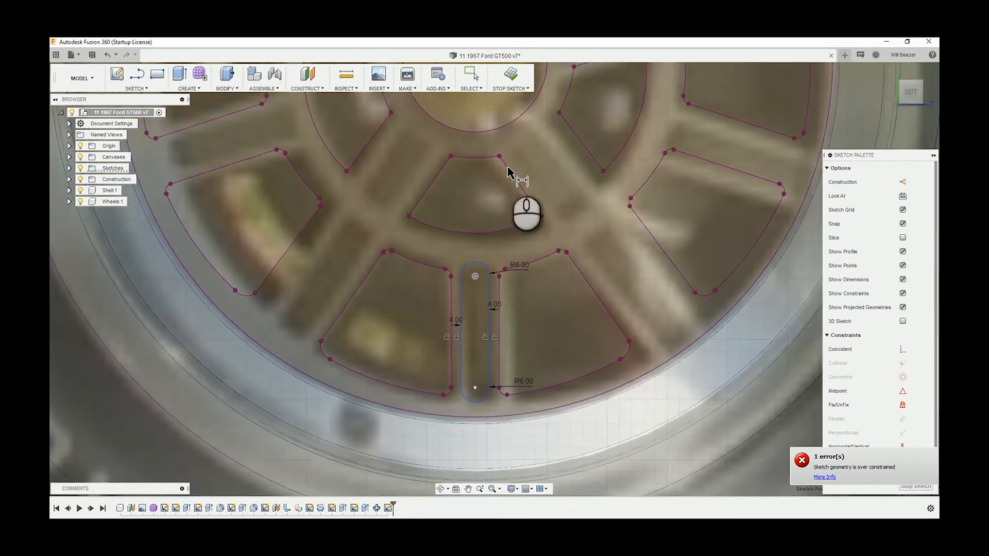
{"action": "middle_click_drag", "start_coordinate": [508, 168], "coordinate": [528, 392]}
{"action": "left_click", "coordinate": [486, 207]}
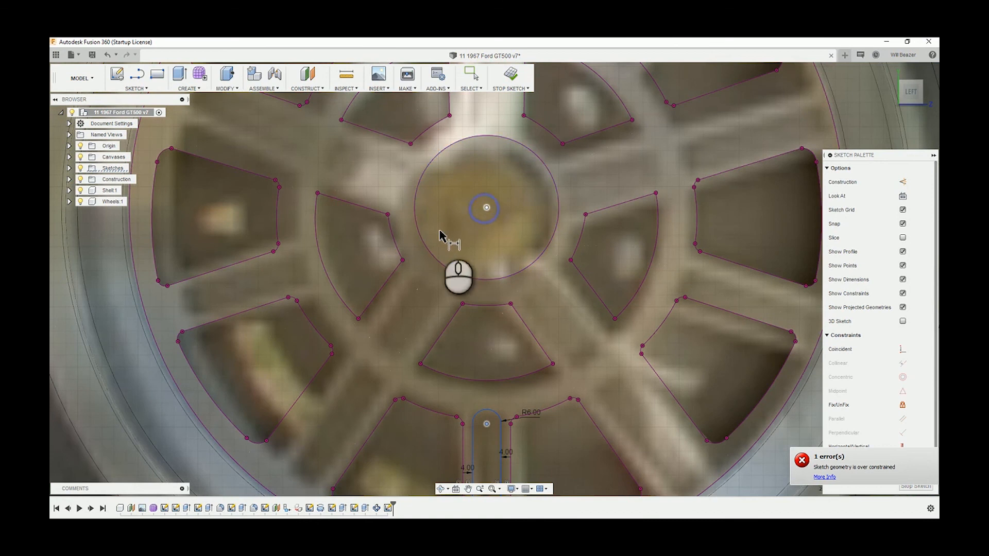
{"action": "left_click", "coordinate": [425, 302]}
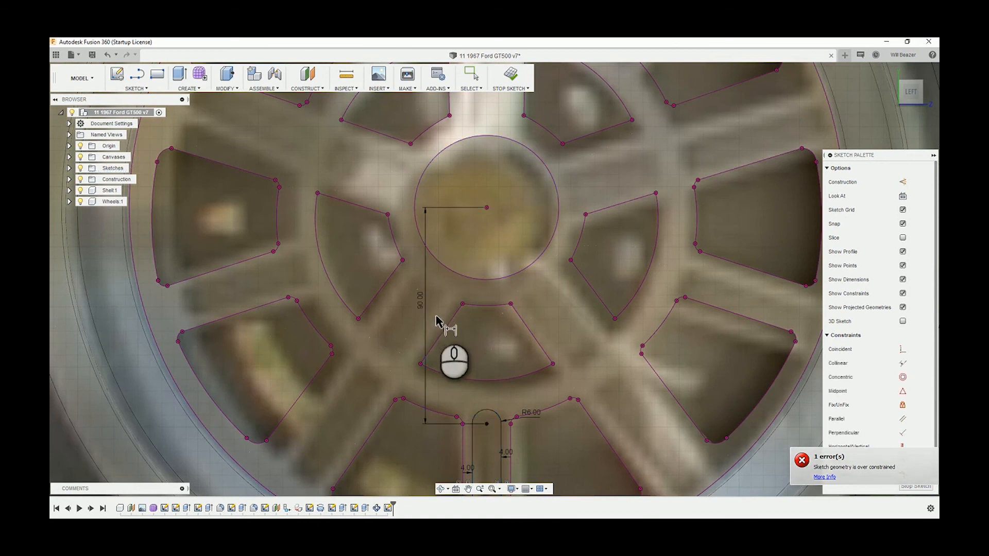
Select the slot's upper end arc for another dimension
{"action": "scroll", "coordinate": [519, 345], "scroll_direction": "down", "scroll_amount": 3}
{"action": "middle_click_drag", "start_coordinate": [546, 365], "coordinate": [505, 232]}
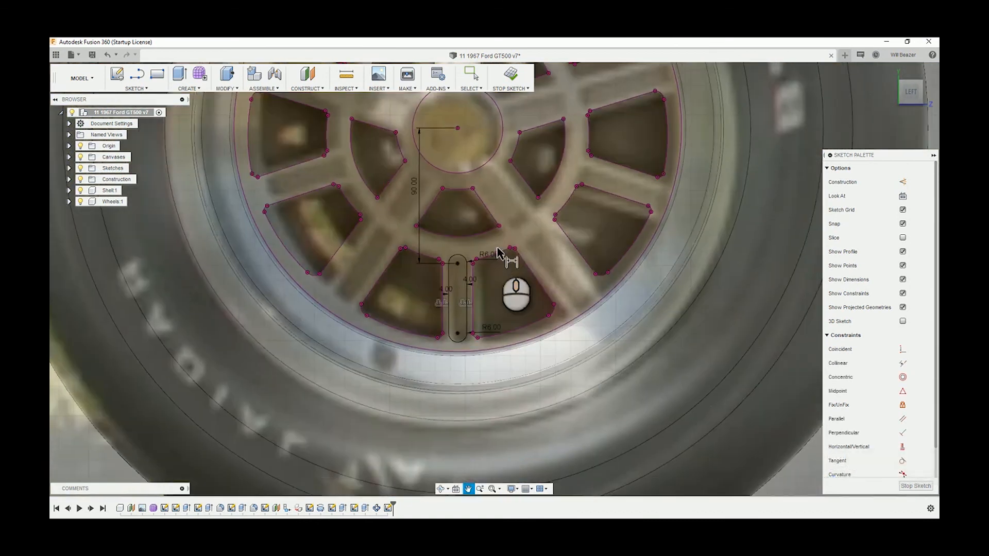
{"action": "scroll", "coordinate": [491, 215], "scroll_direction": "down", "scroll_amount": 2}
{"action": "scroll", "coordinate": [494, 152], "scroll_direction": "up", "scroll_amount": 3}
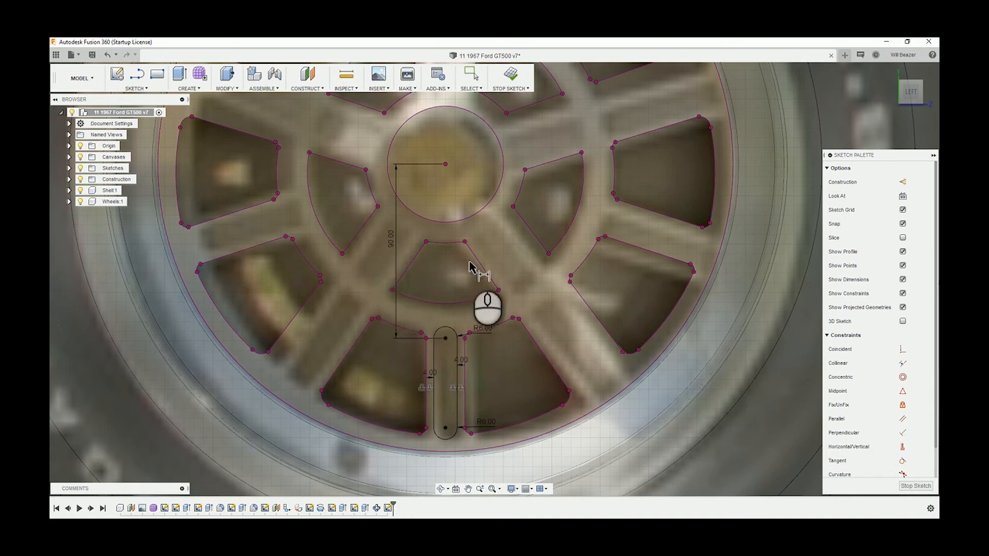
{"action": "scroll", "coordinate": [442, 278], "scroll_direction": "up", "scroll_amount": 1}
{"action": "scroll", "coordinate": [441, 278], "scroll_direction": "up", "scroll_amount": 1}
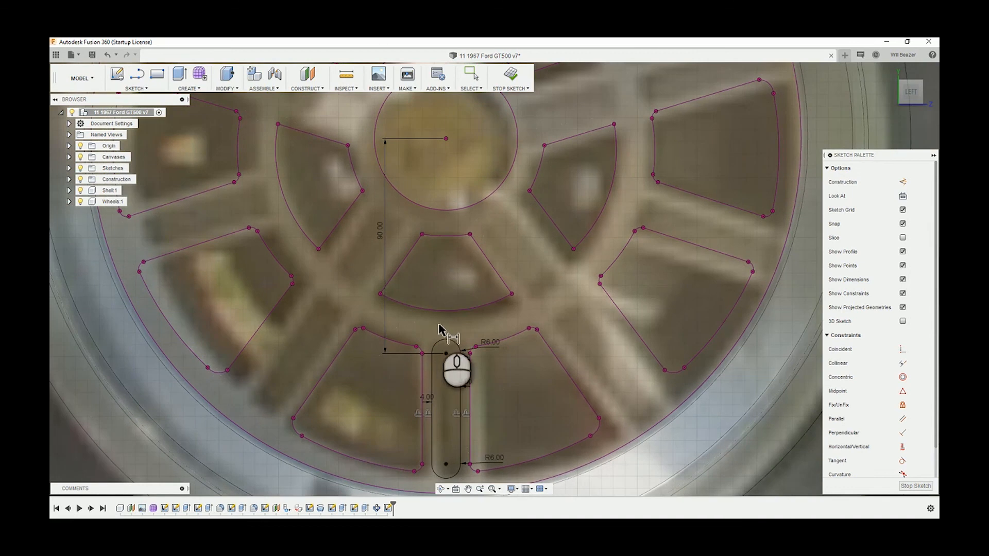
{"action": "left_click", "coordinate": [453, 346]}
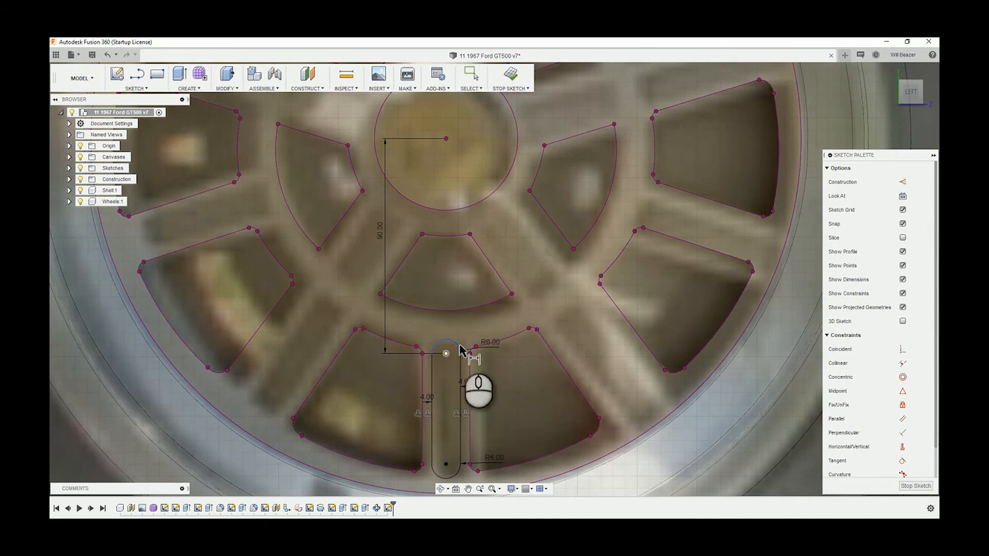